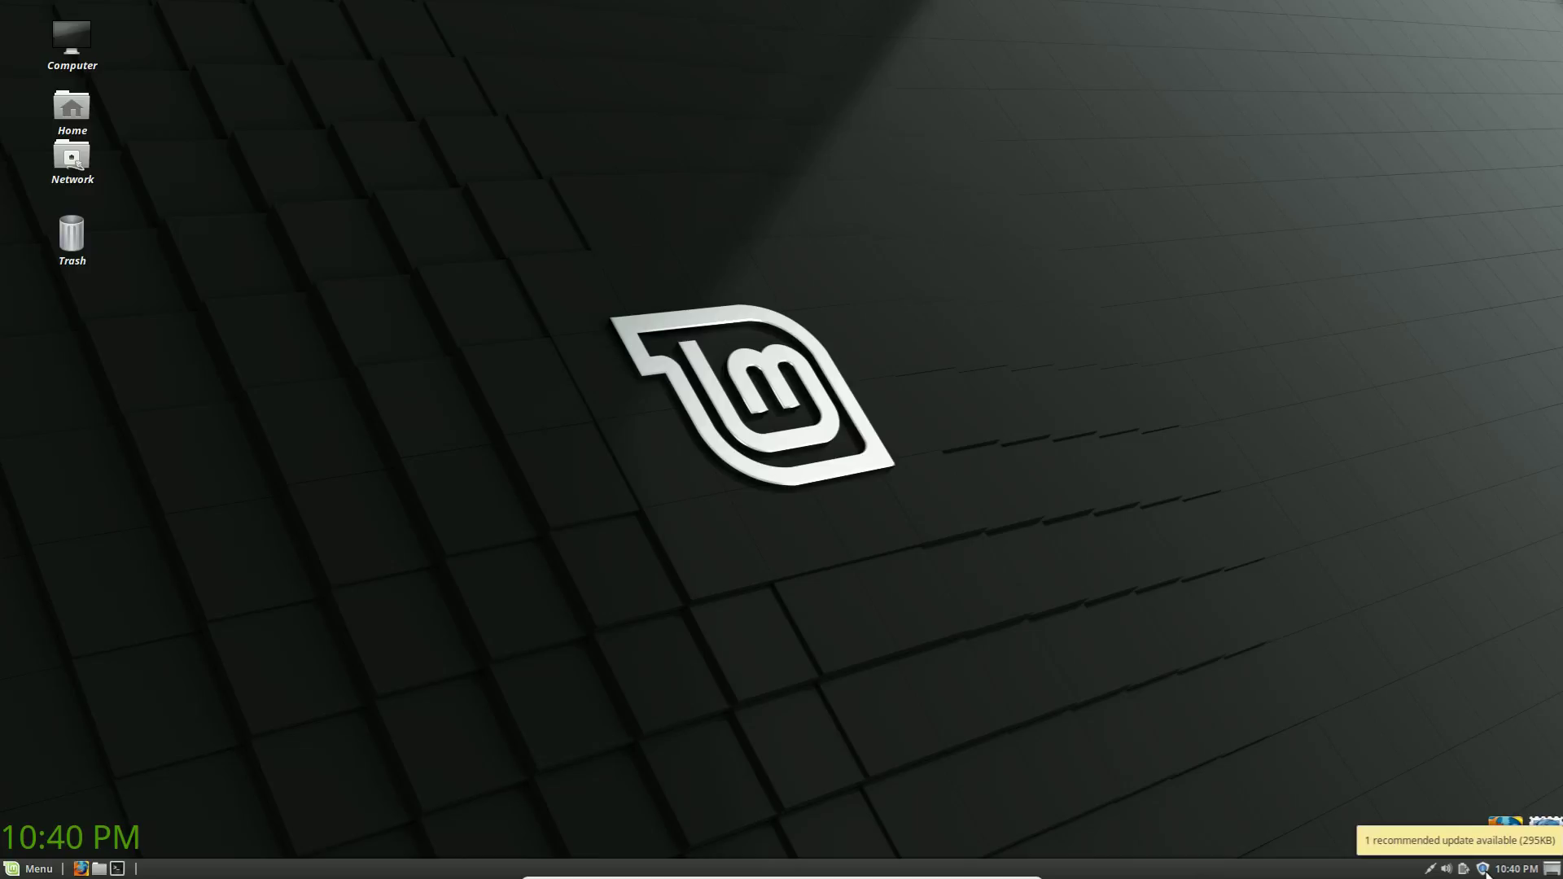
Install the selected file-roller update, authenticating with the account password, and close the Update Manager.
click(1483, 869)
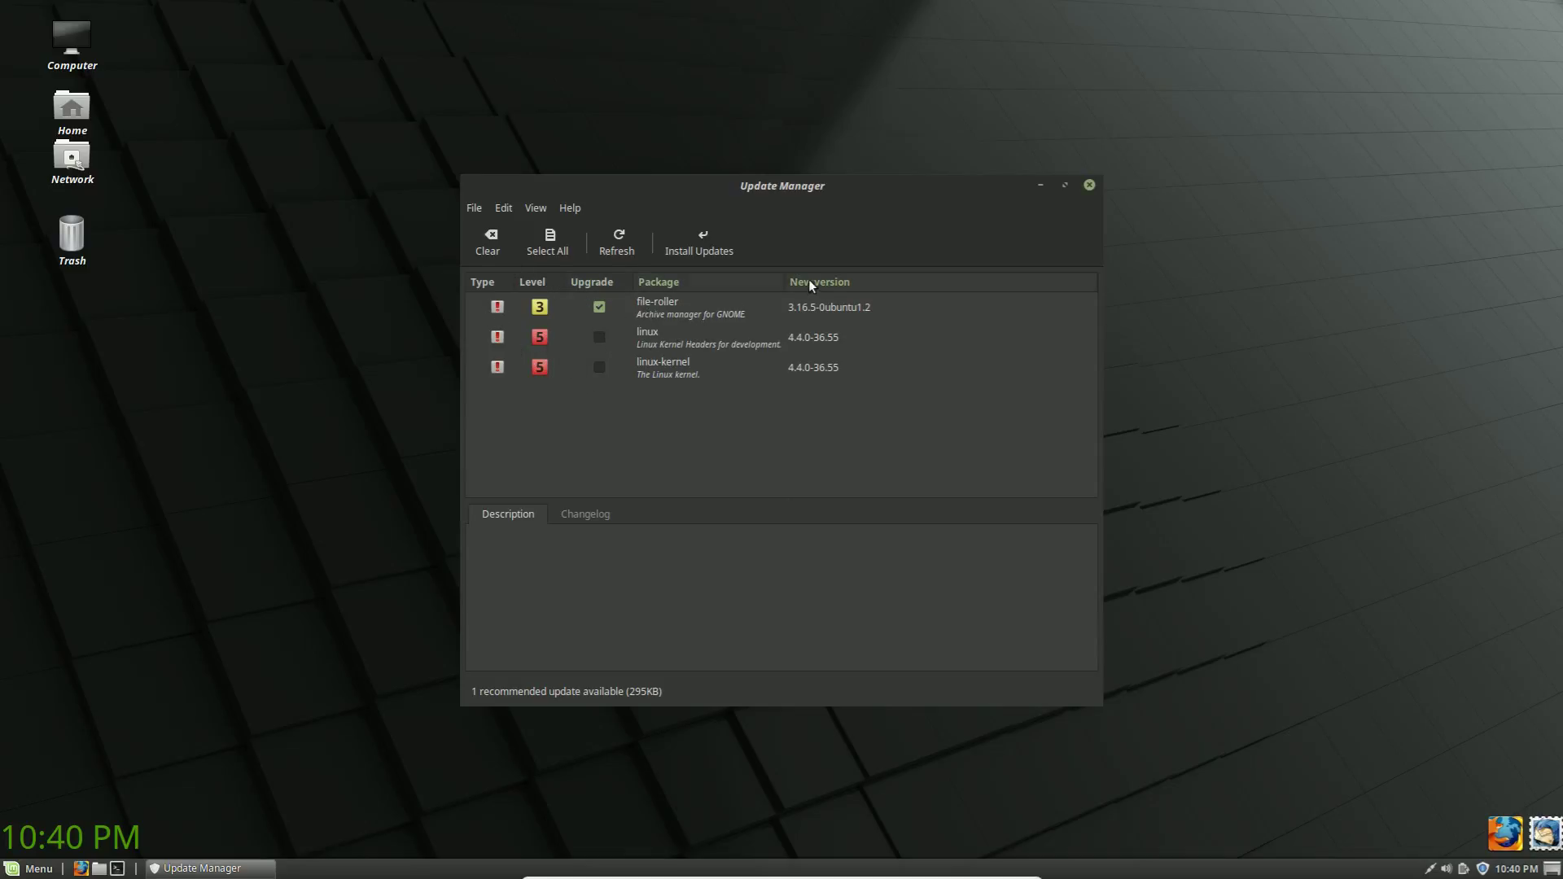
click(703, 247)
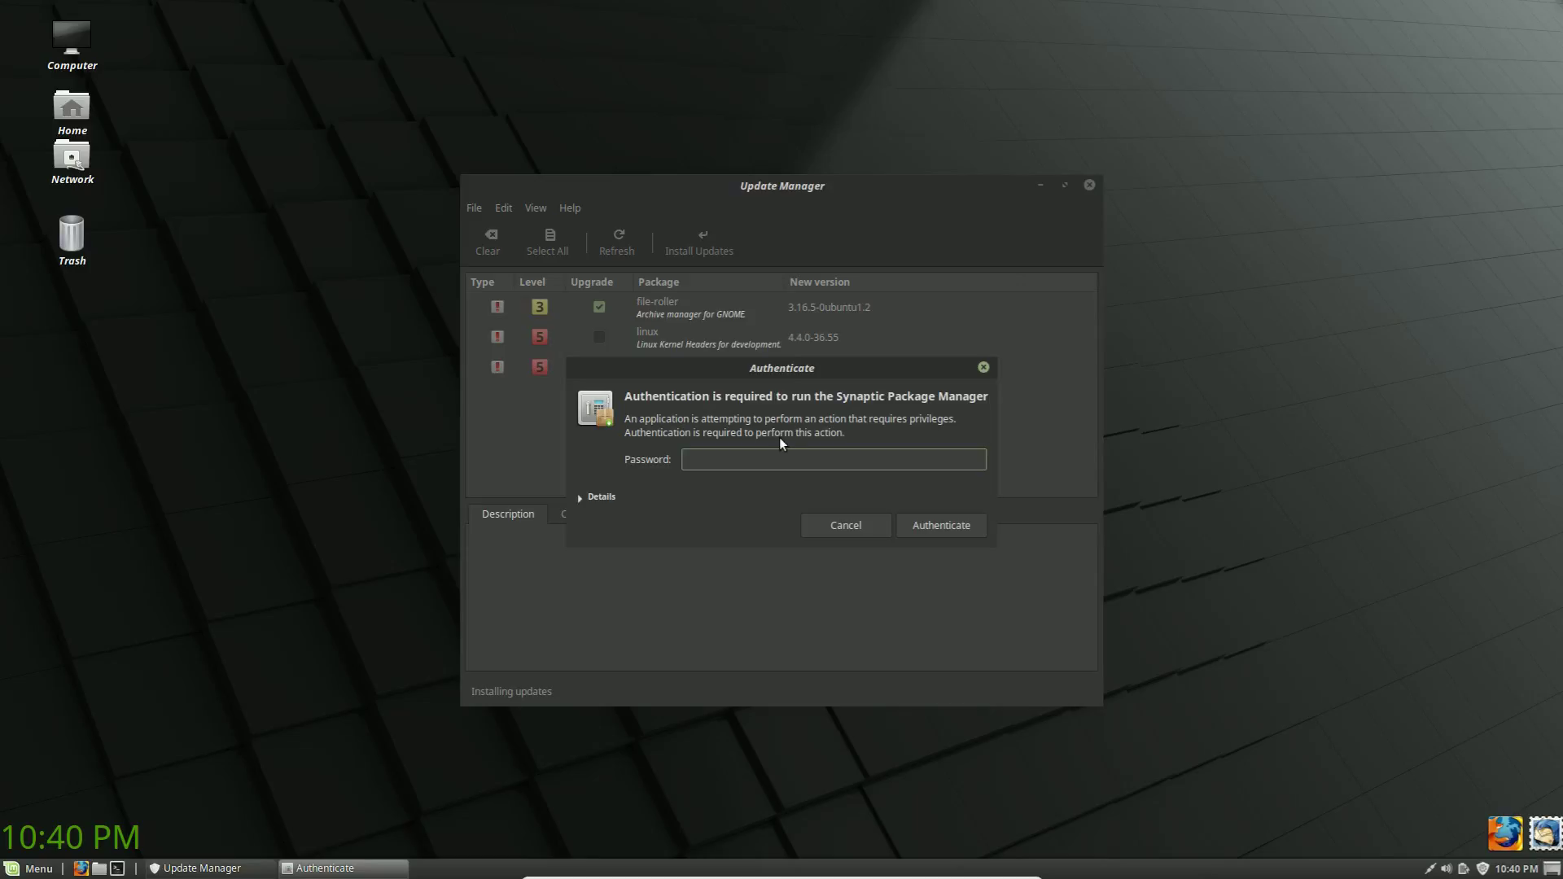
text(********)
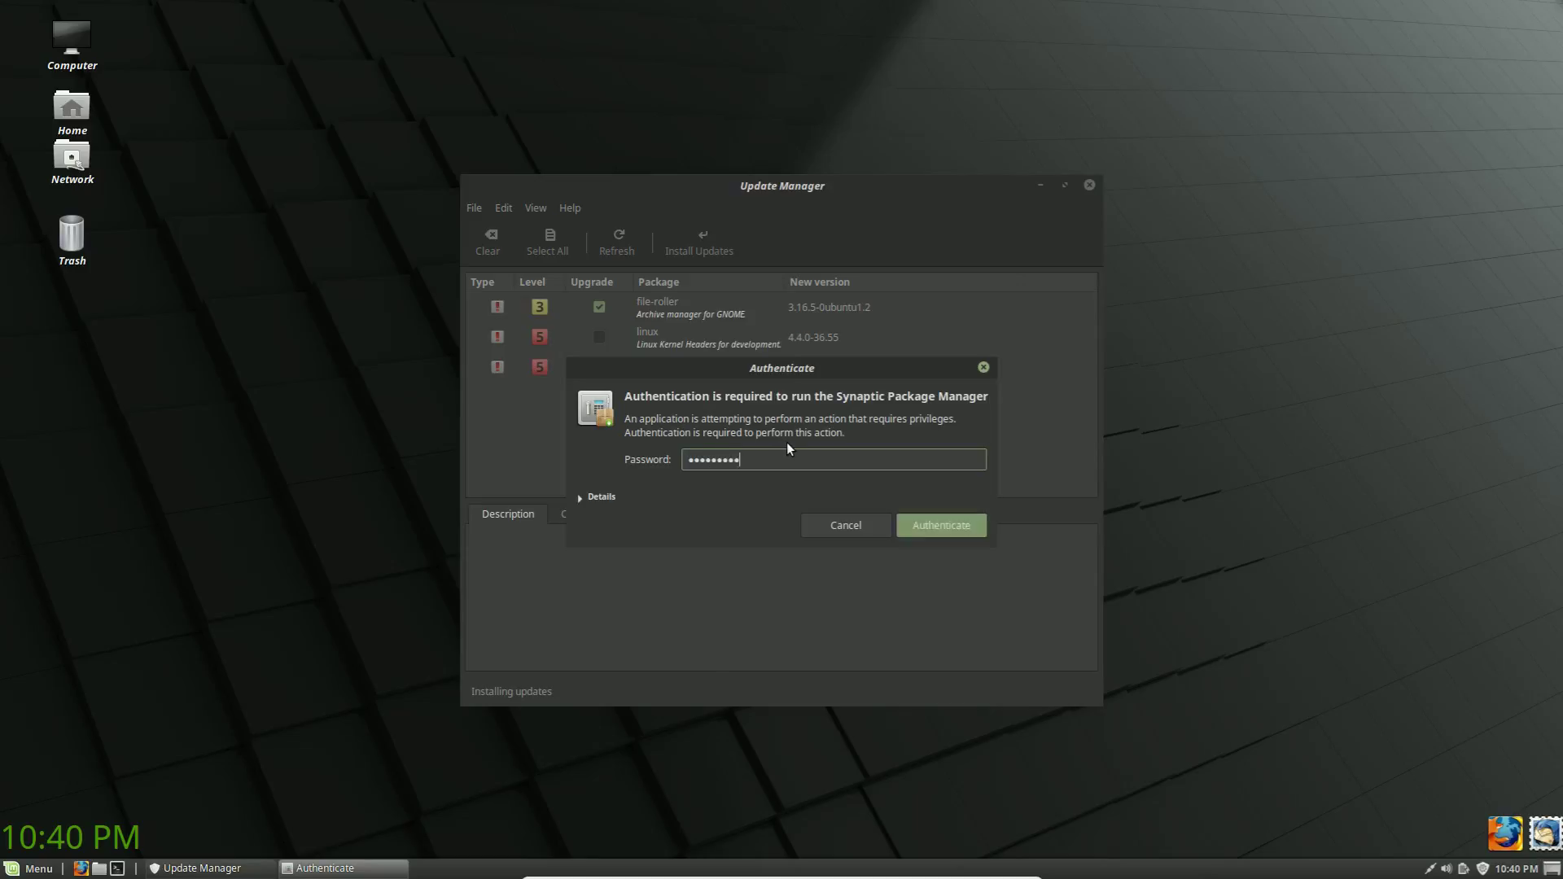
key(Return)
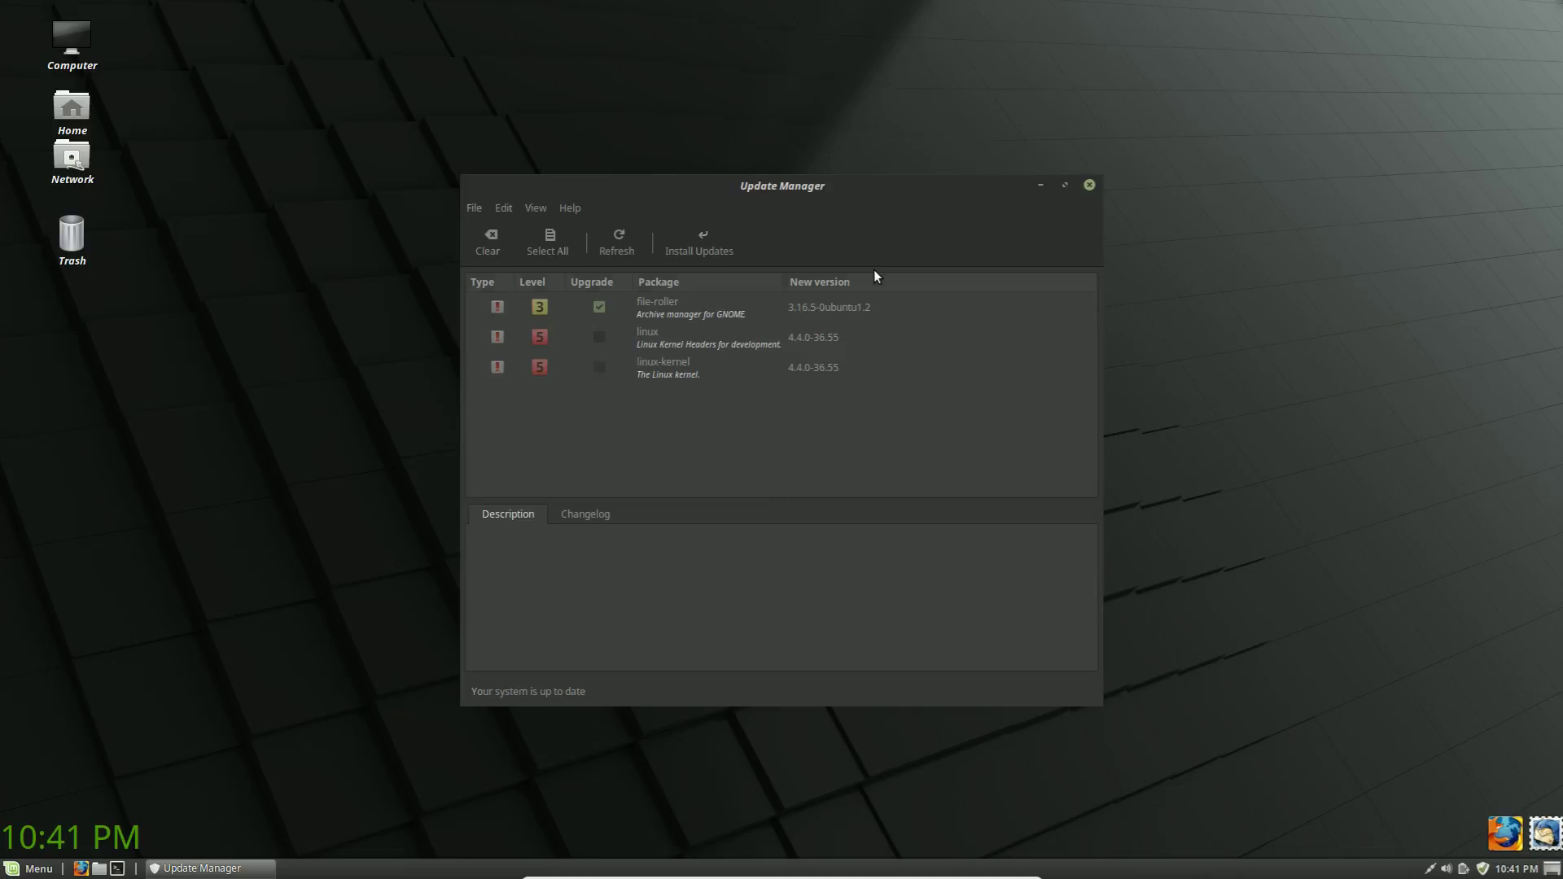
click(1088, 186)
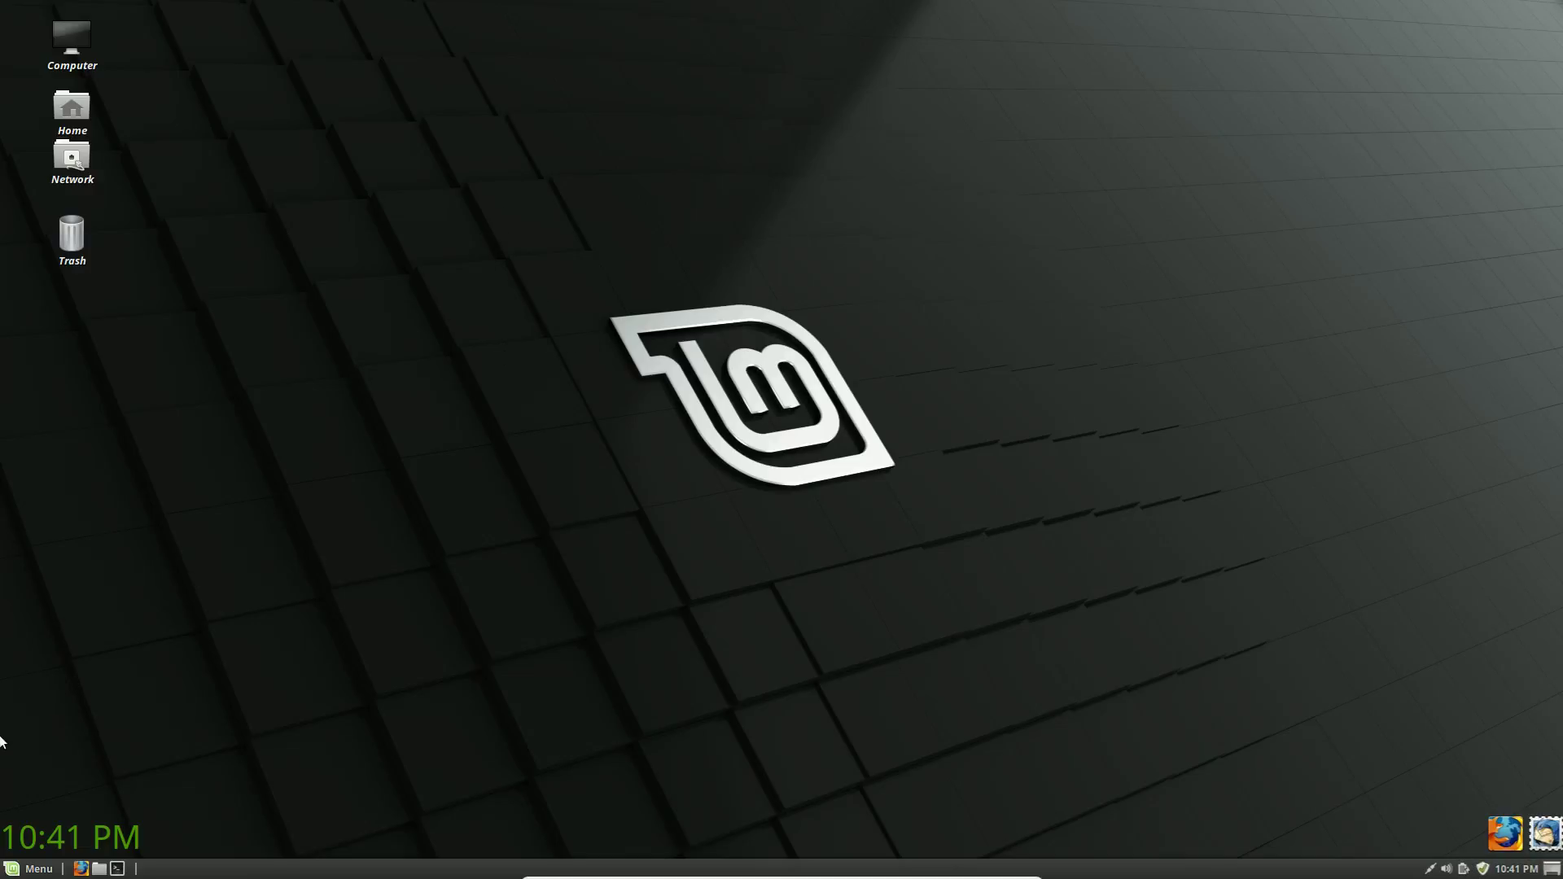
Browse the application menu's categories, including Preferences, Internet, Office and Sound & Video, to examine the installed programs.
click(26, 868)
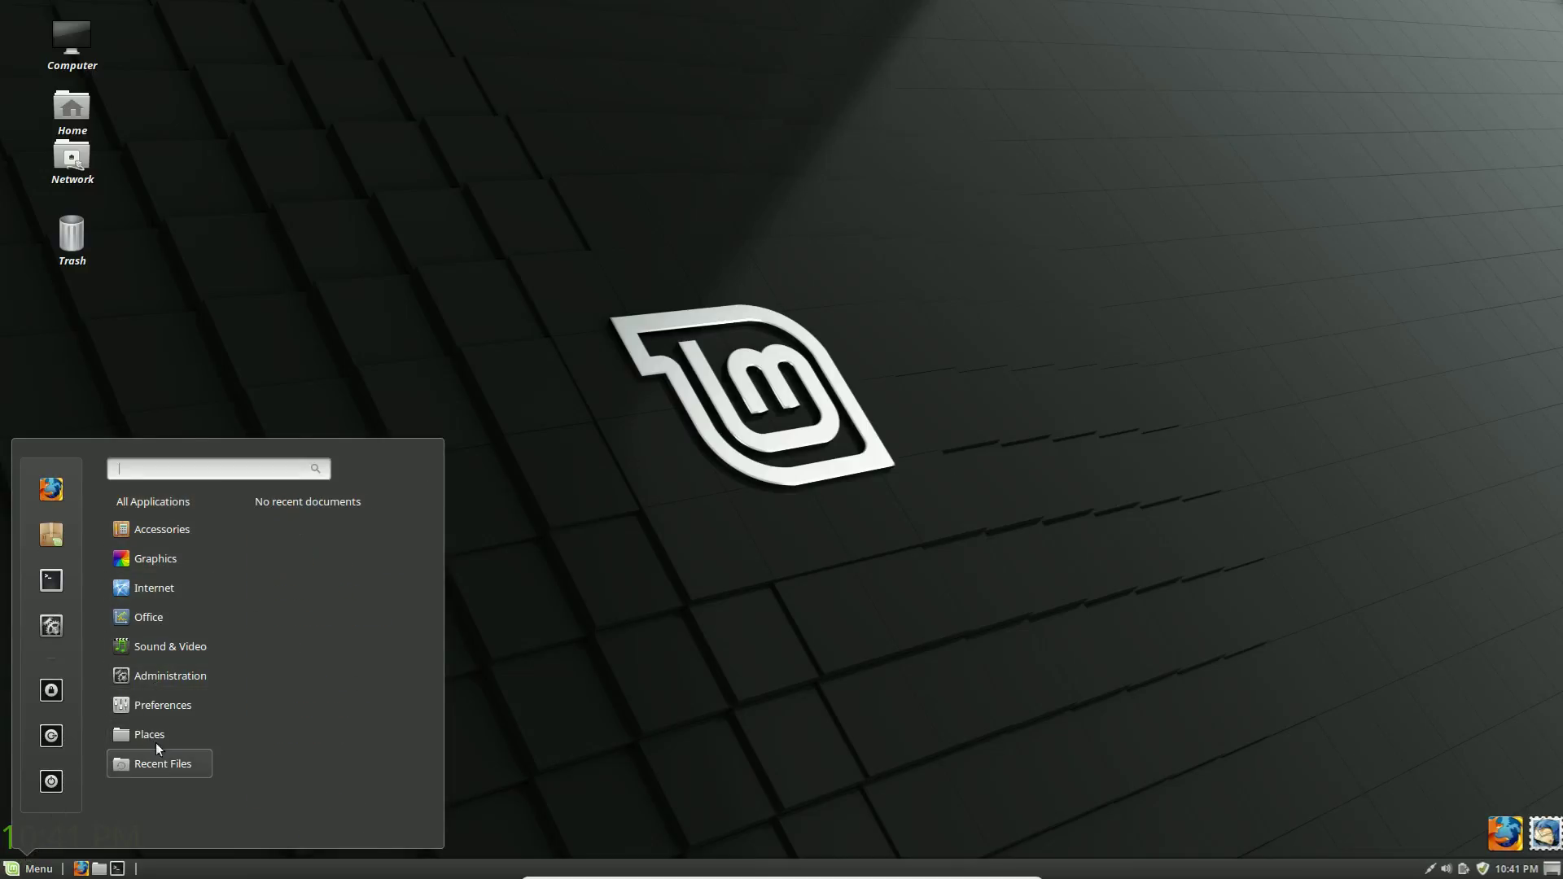
mouse_move(155, 536)
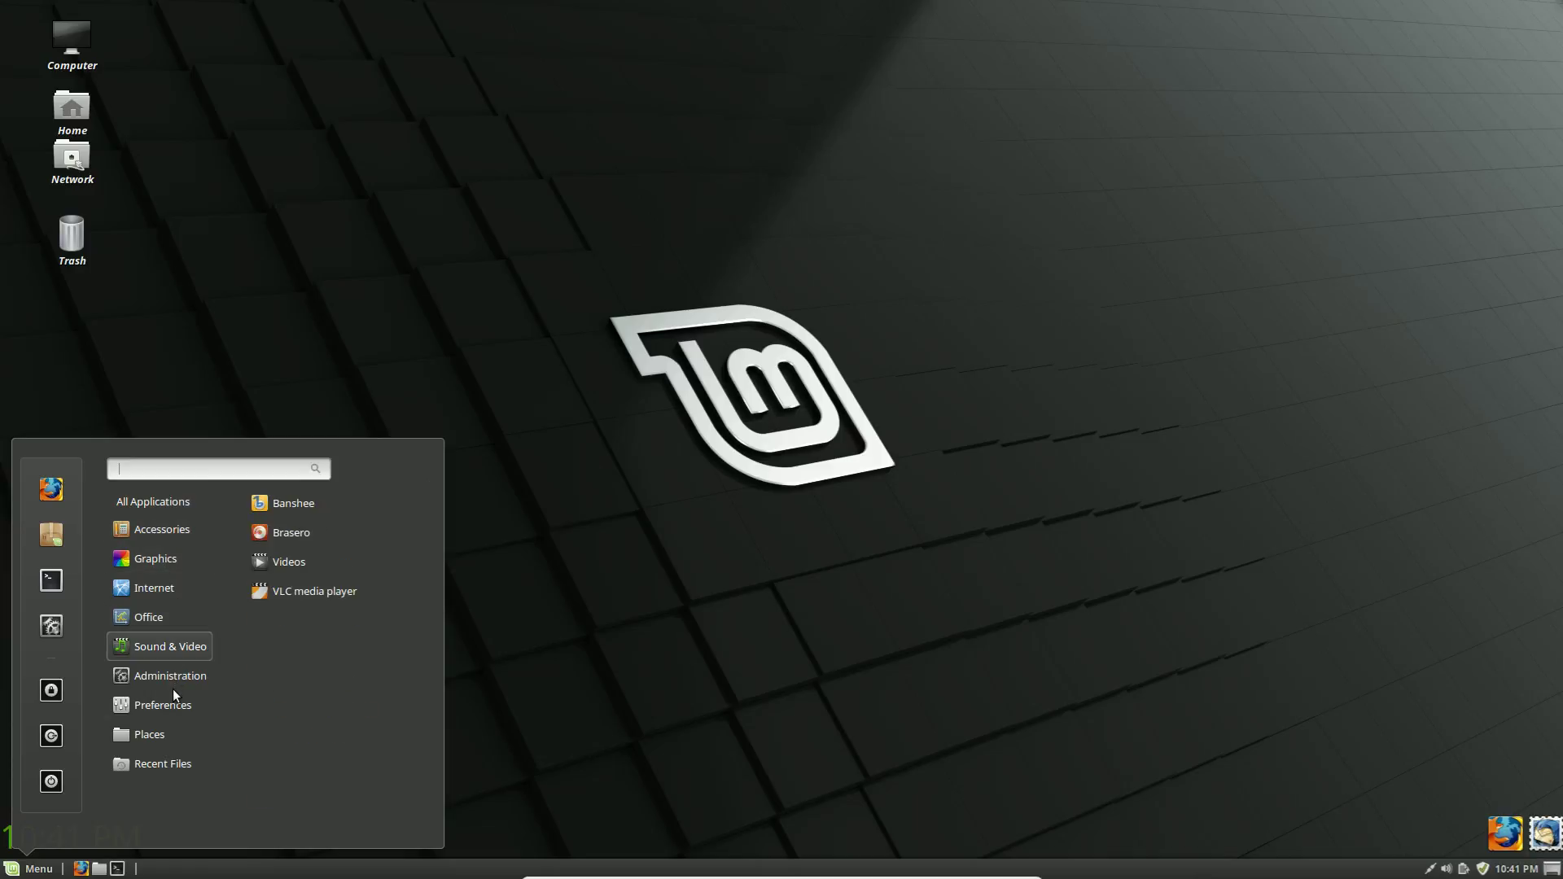
mouse_move(156, 686)
mouse_move(182, 709)
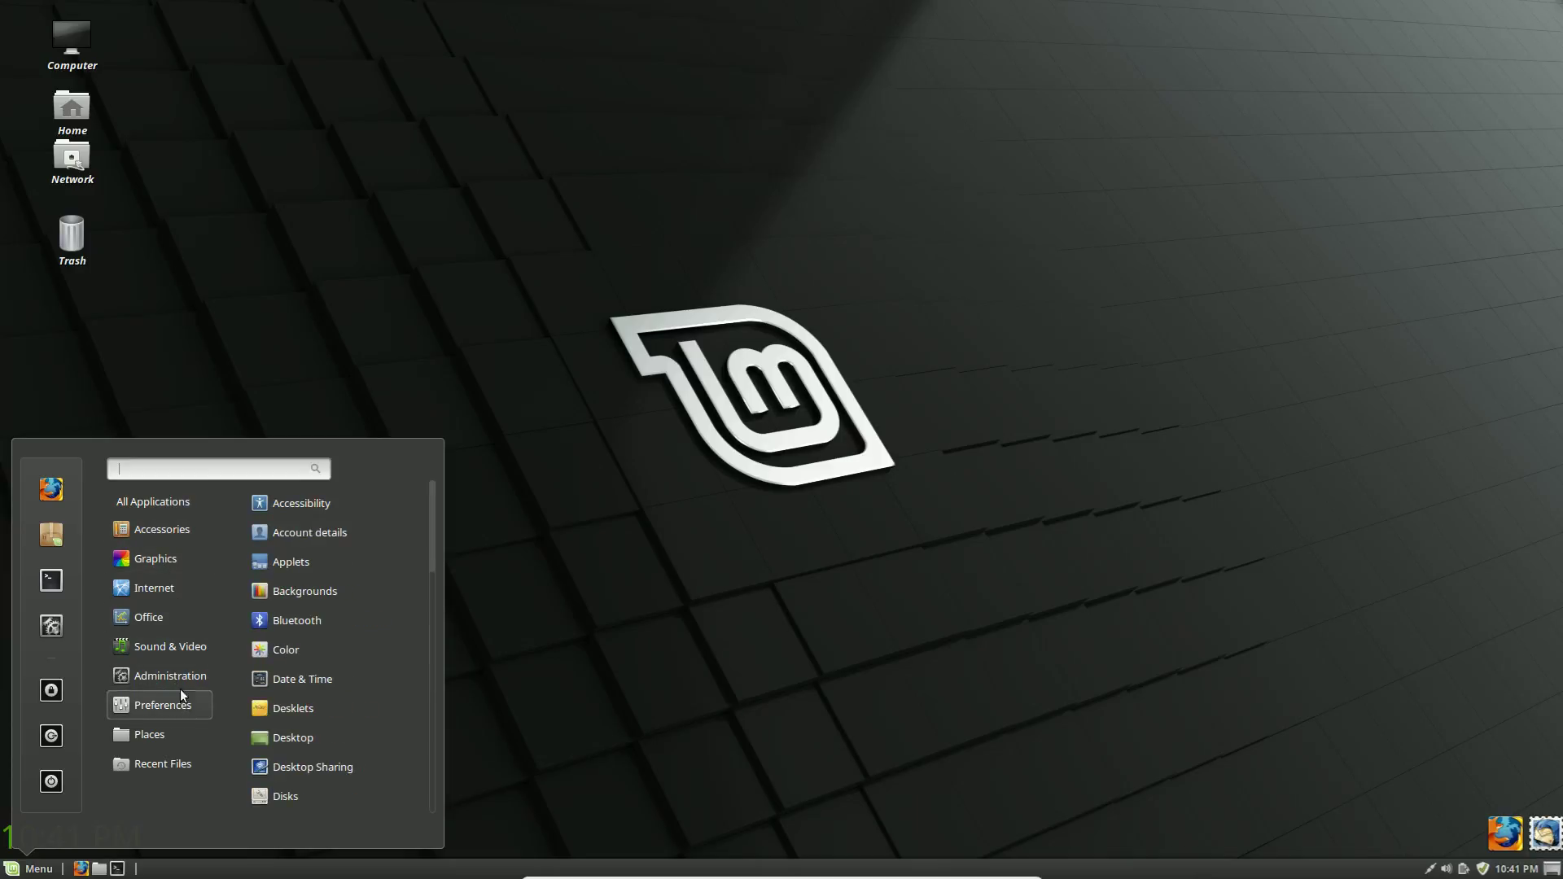
mouse_move(169, 565)
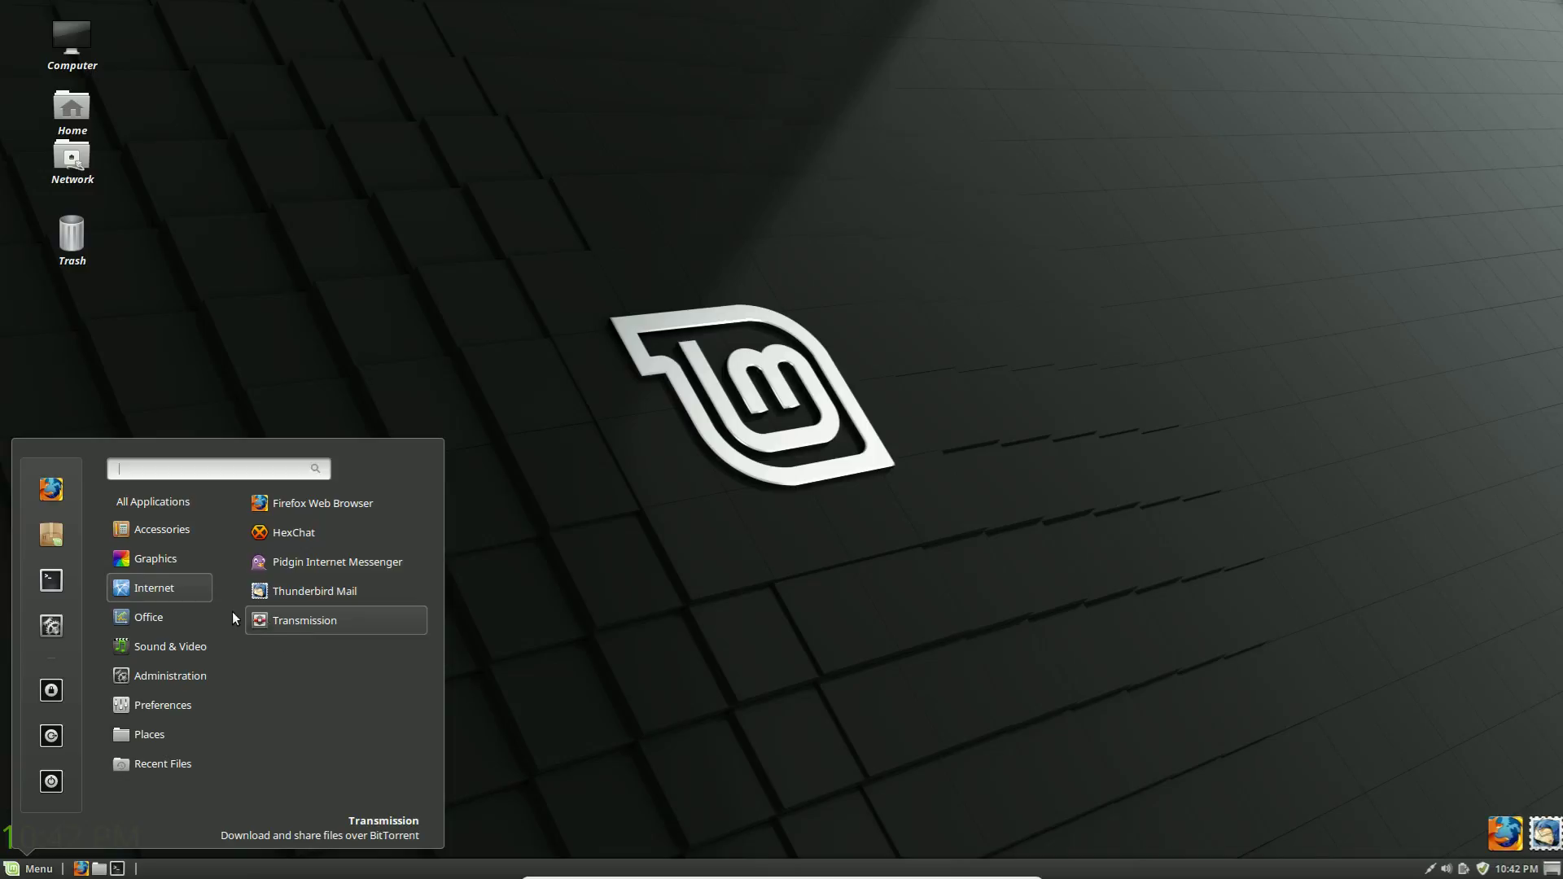
mouse_move(145, 620)
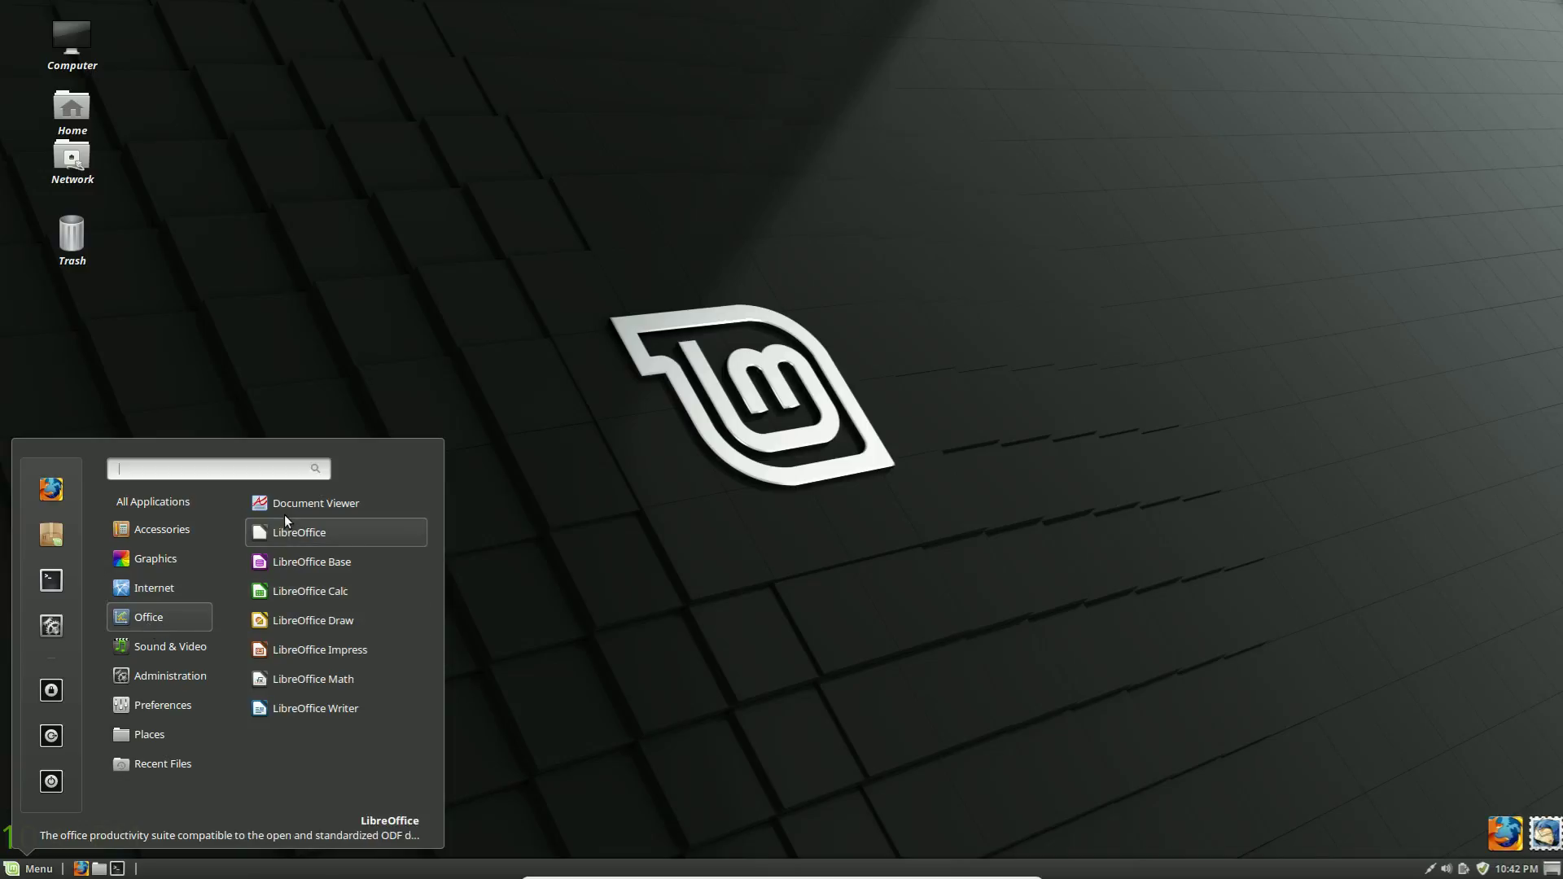
mouse_move(188, 646)
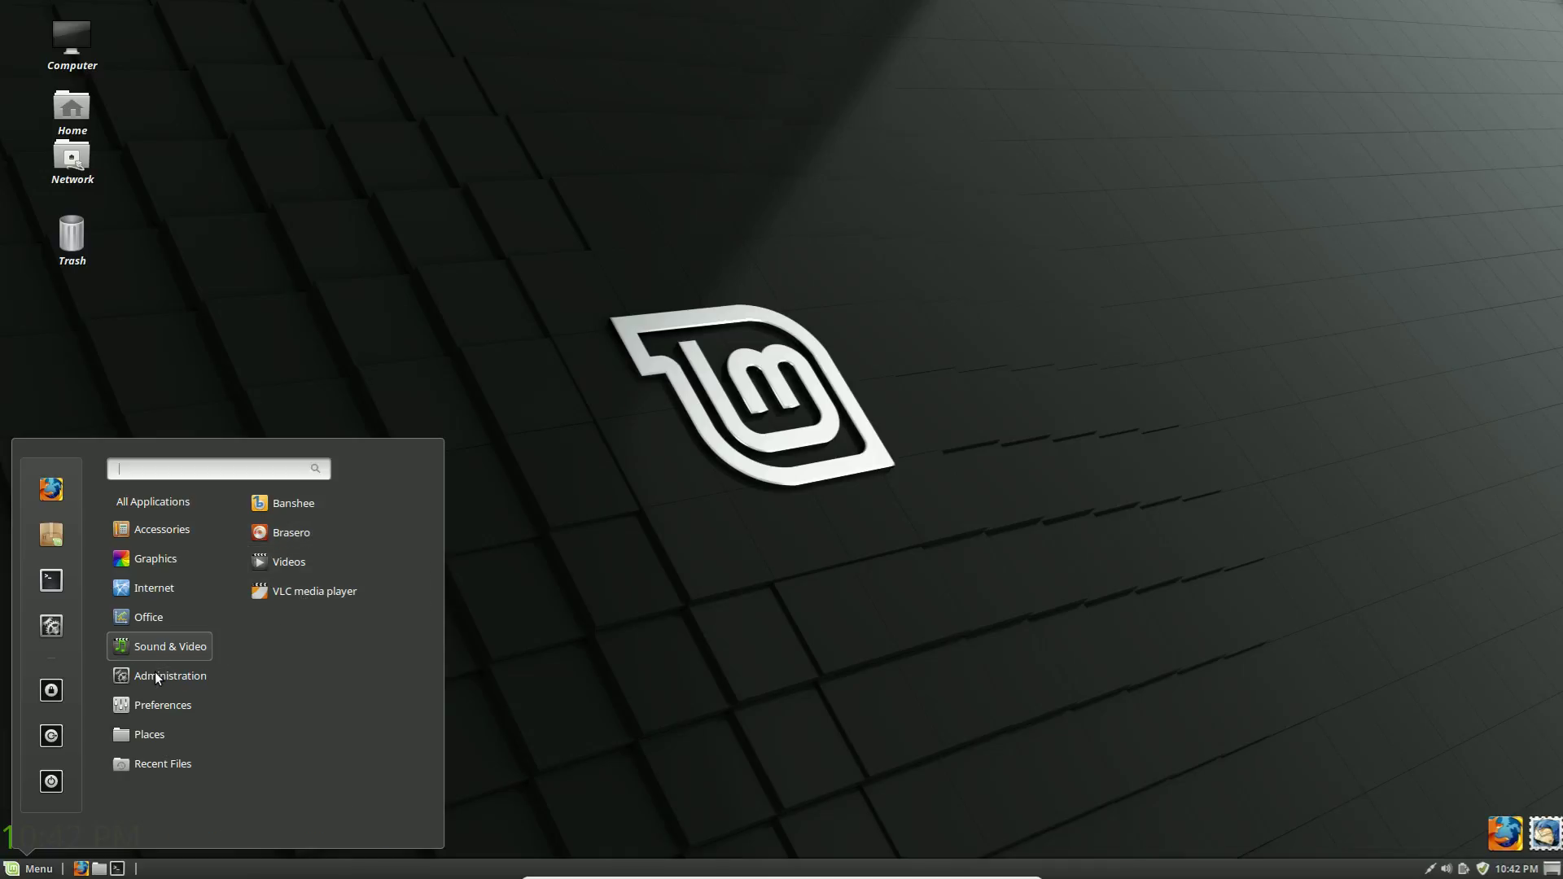
Add LibreOffice Writer to the application menu's favorites and remove Terminal from them.
mouse_move(148, 769)
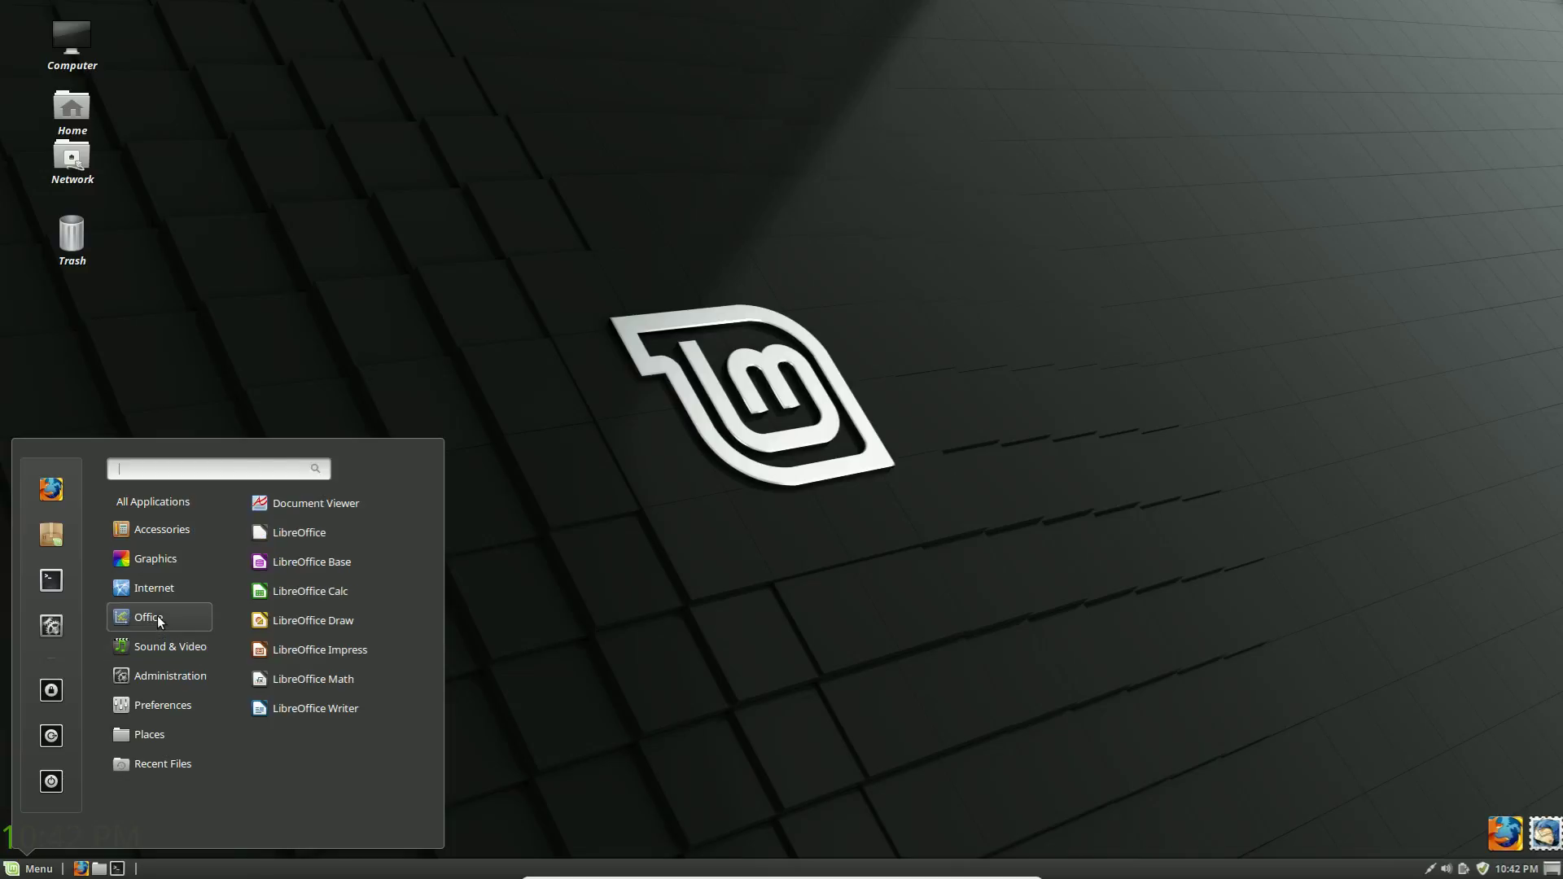
drag(268, 708, 49, 486)
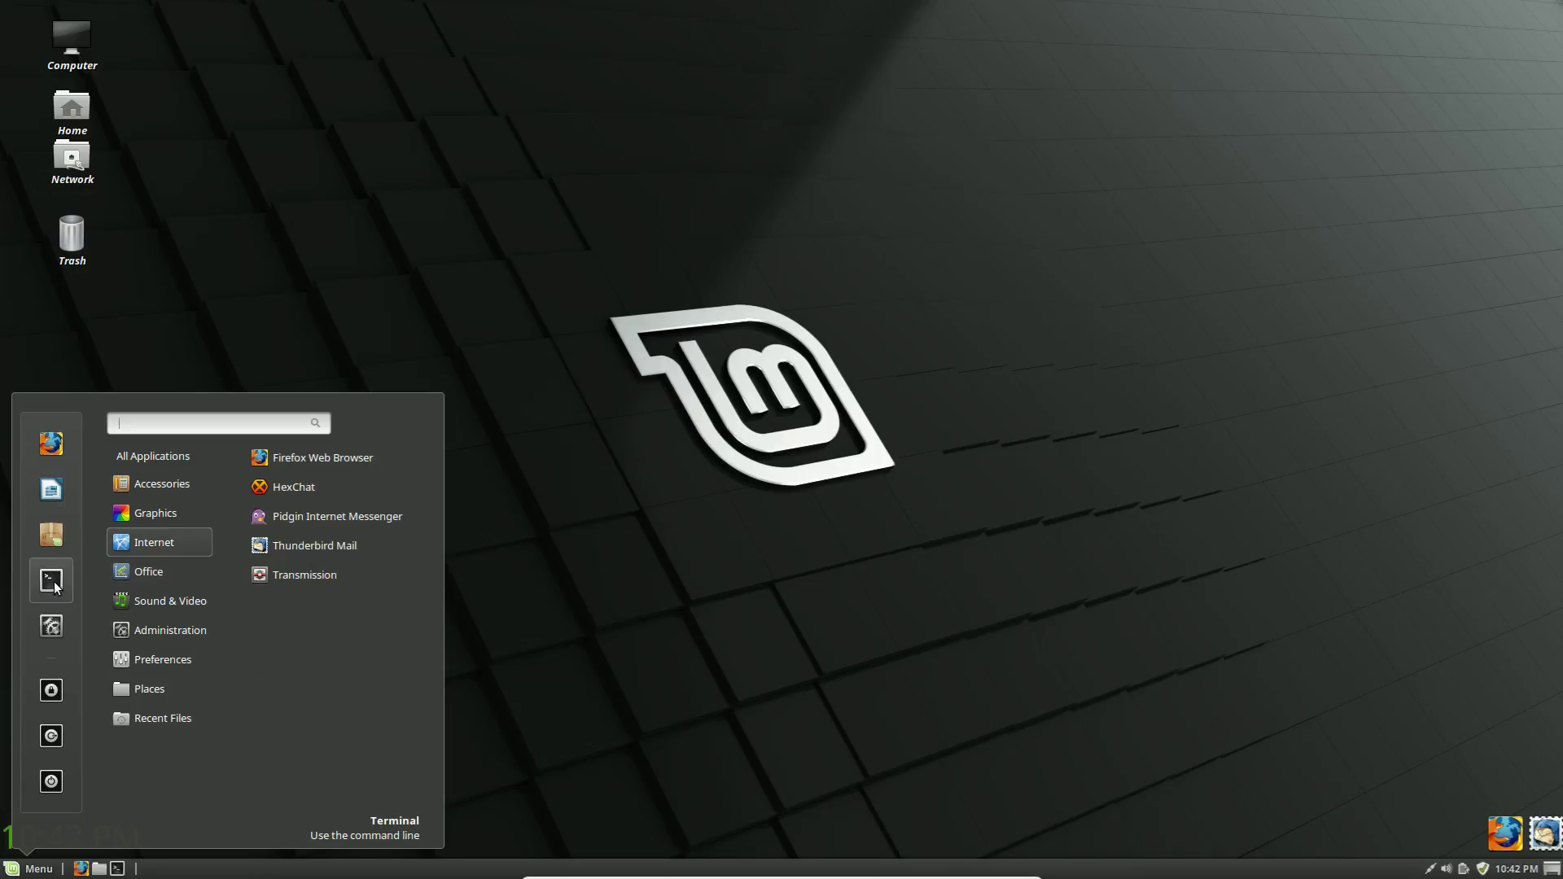
drag(54, 581, 281, 633)
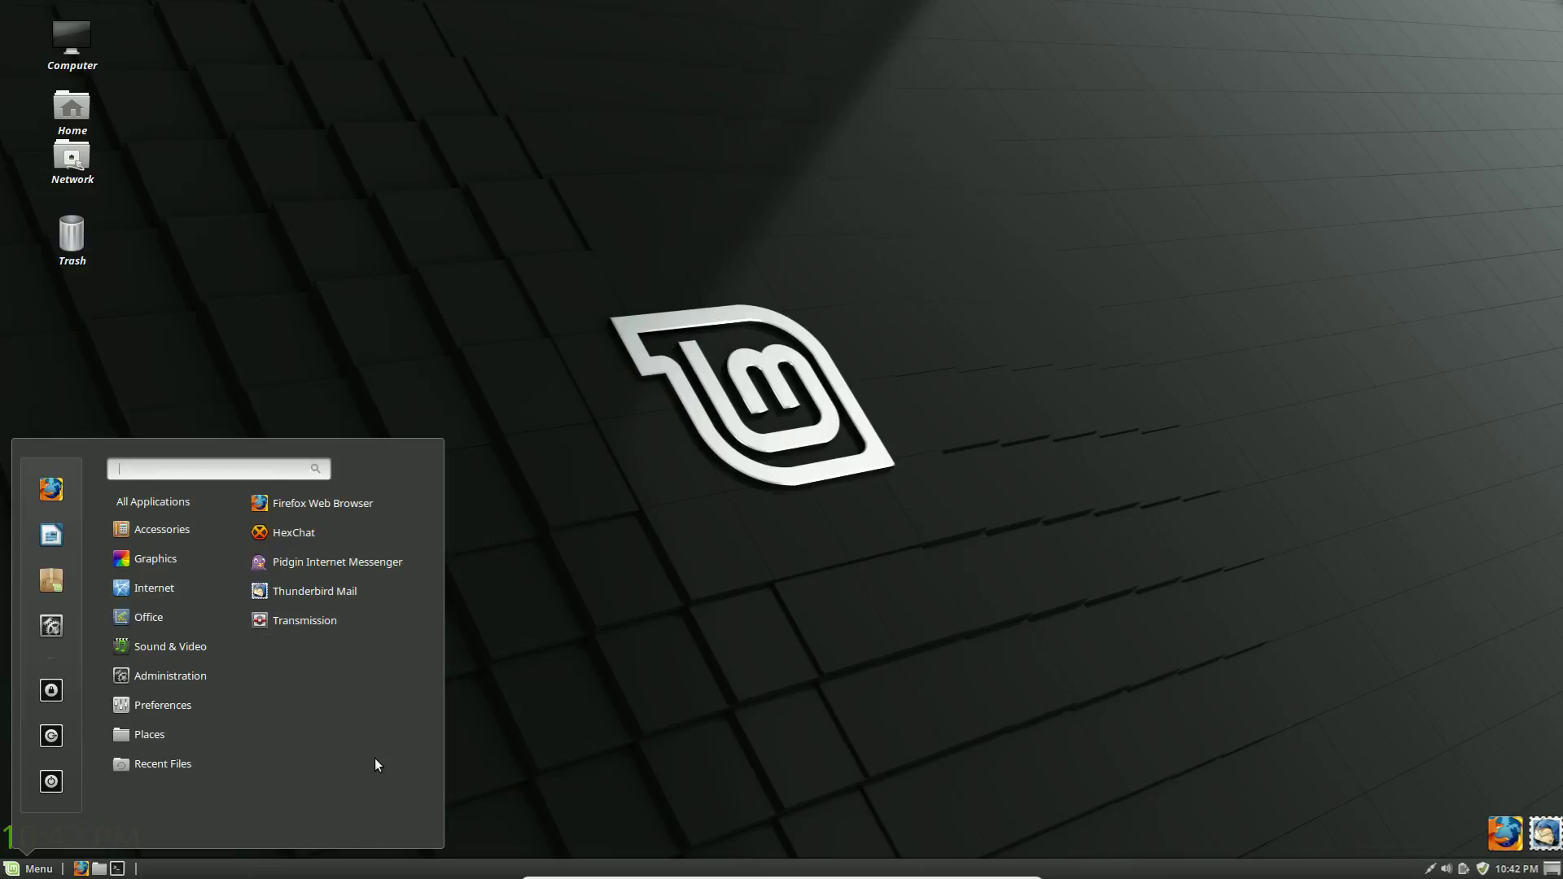
Add Transmission from the Internet category to the menu favorites, and remove it from the favorites again.
mouse_move(173, 637)
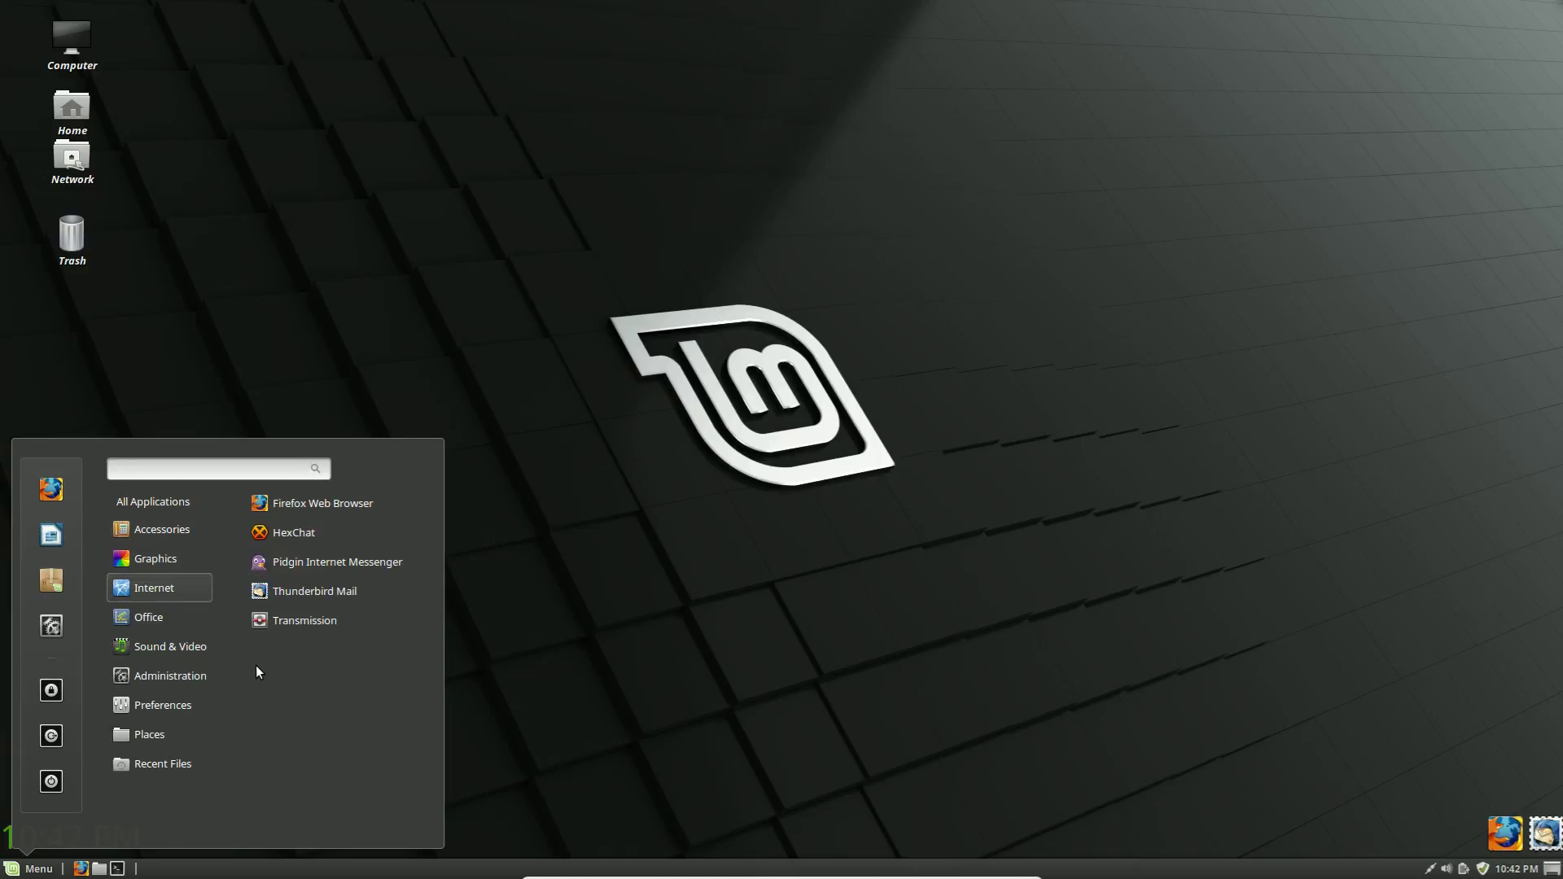
mouse_move(158, 535)
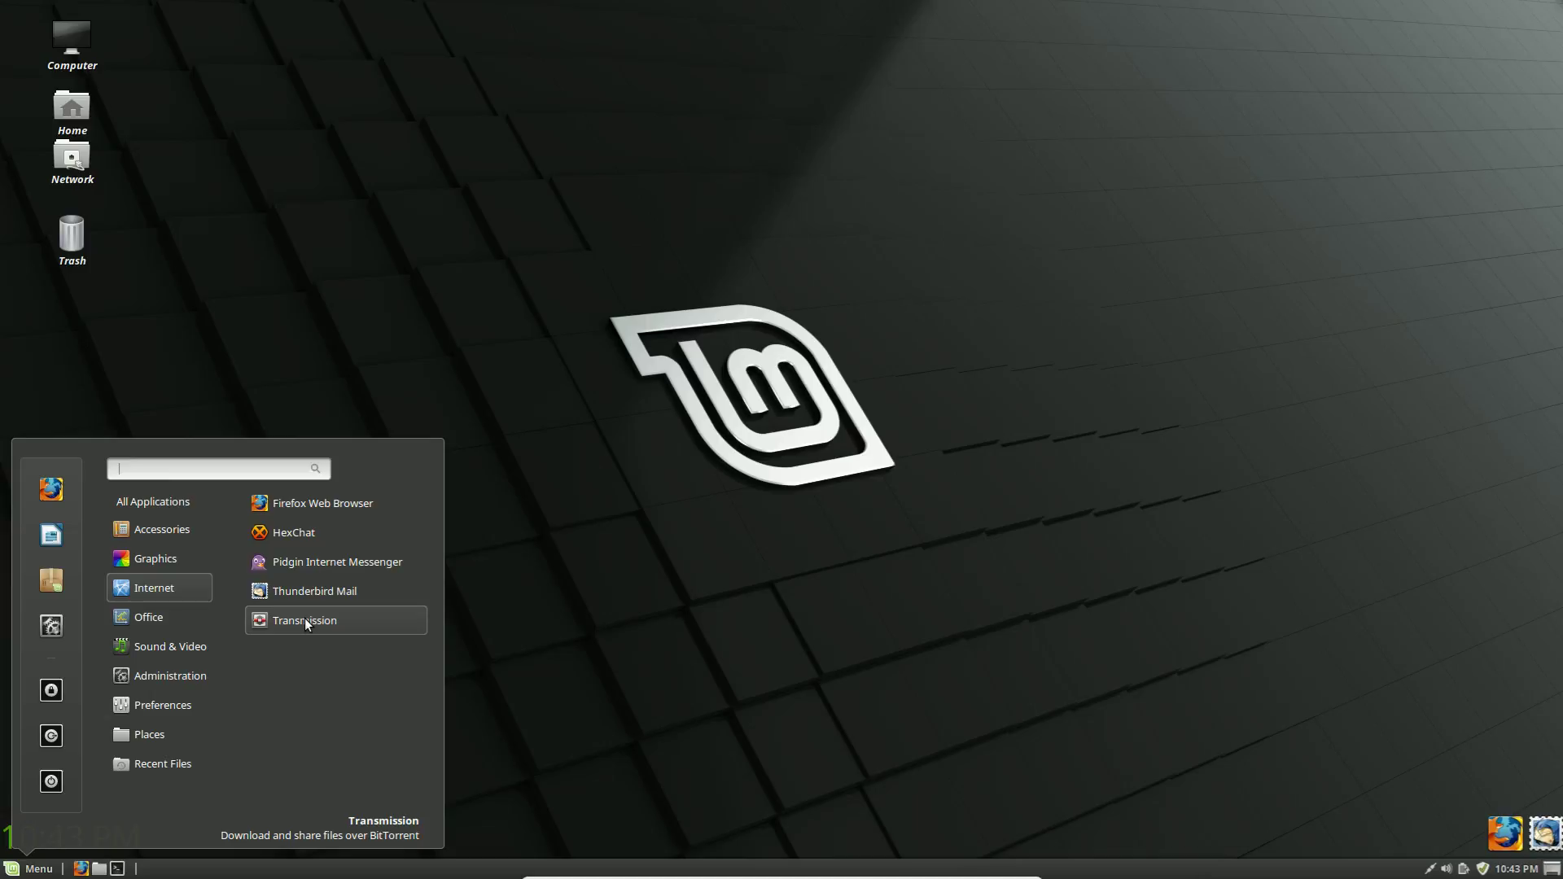
right_click(304, 620)
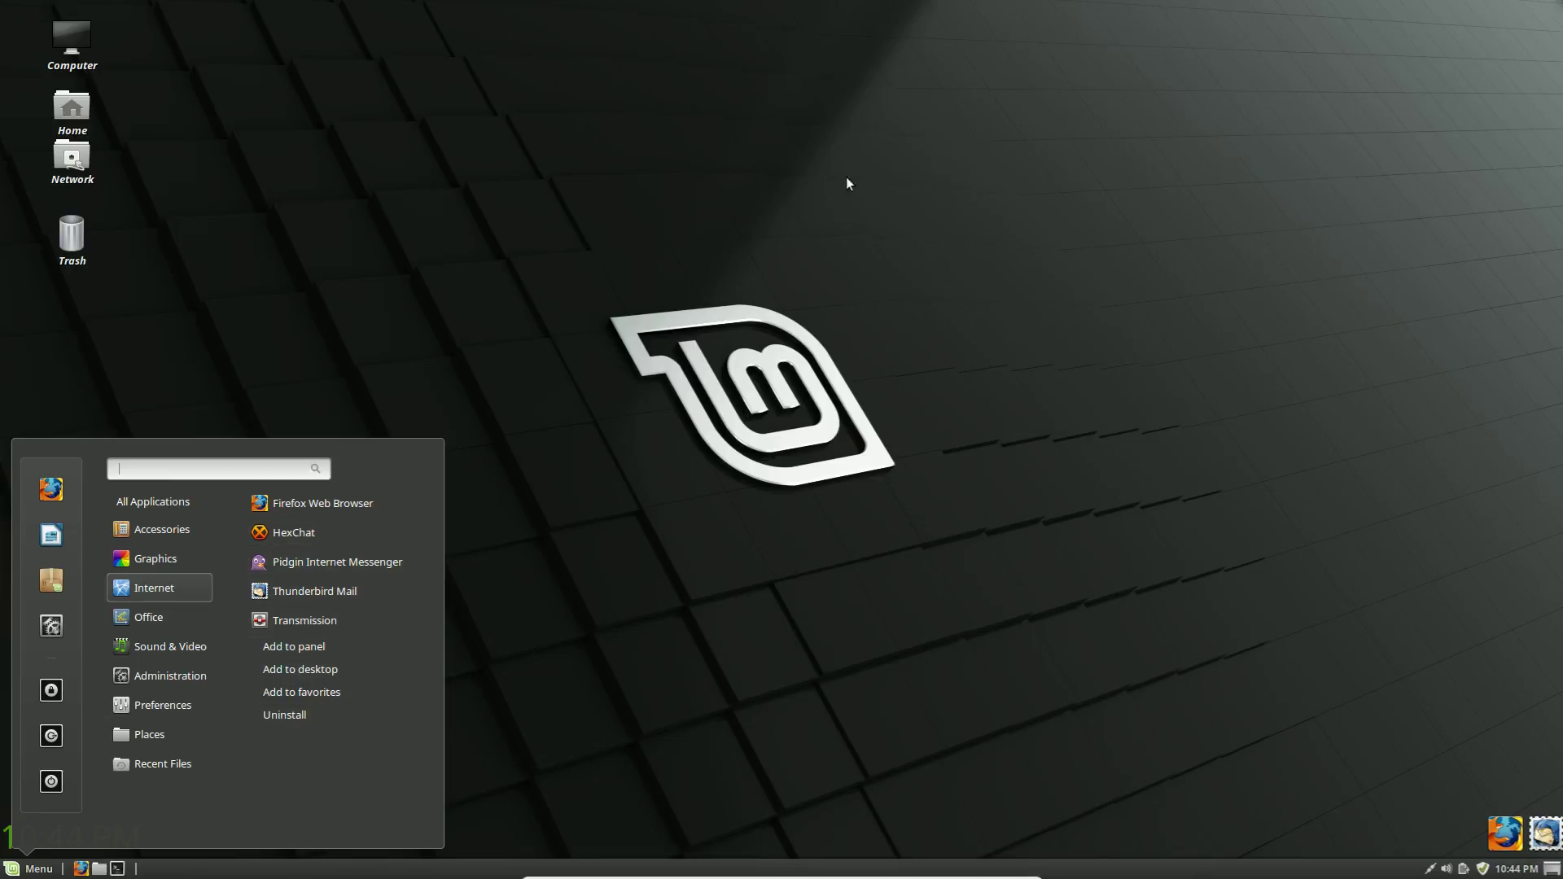
click(310, 692)
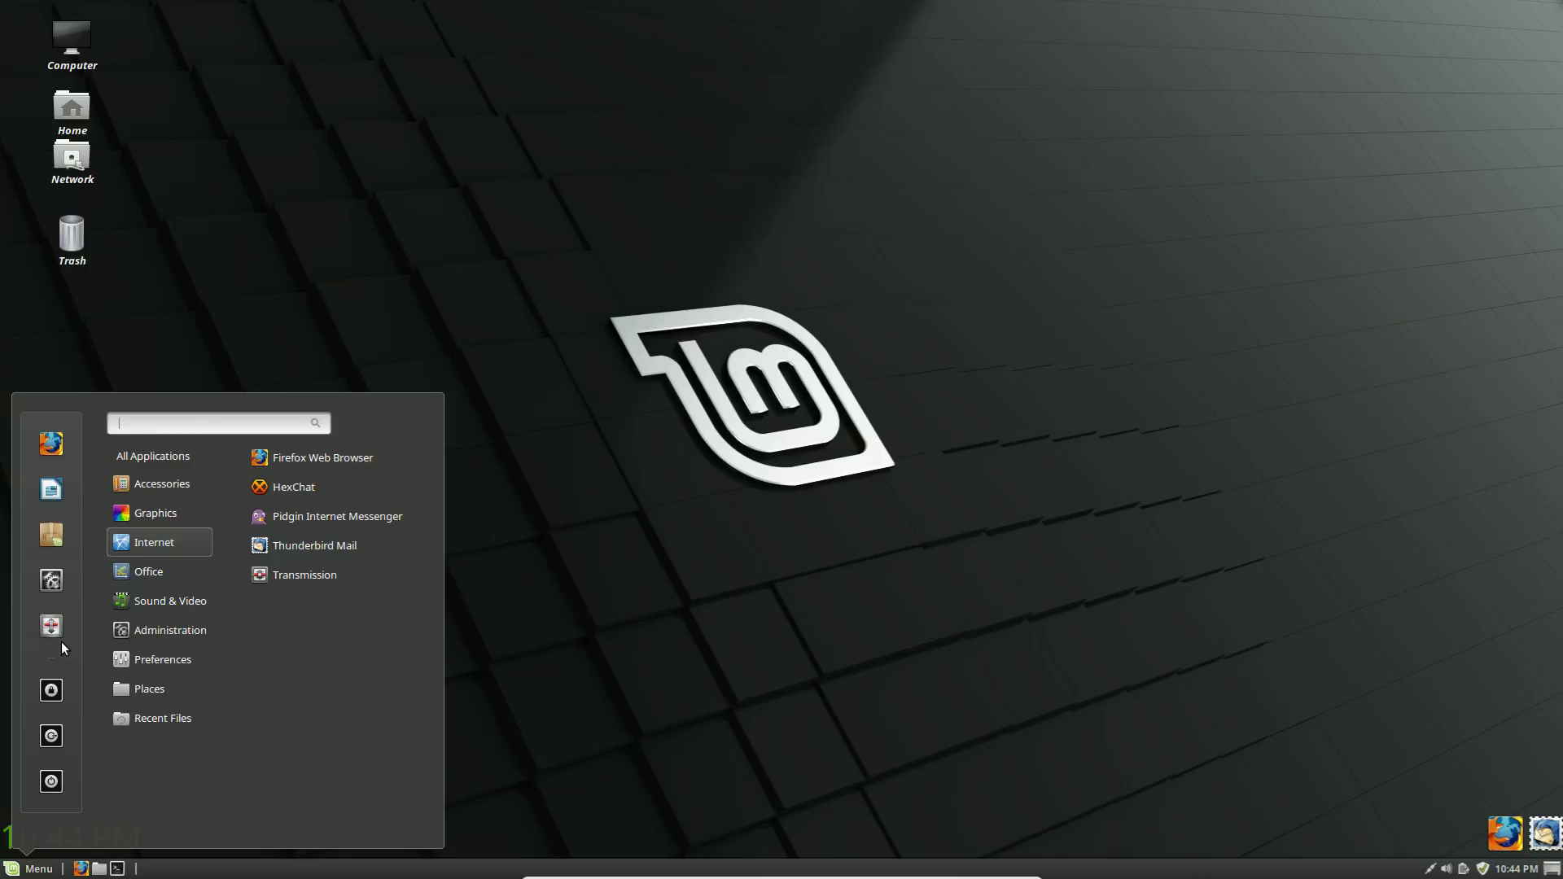
drag(52, 628, 358, 653)
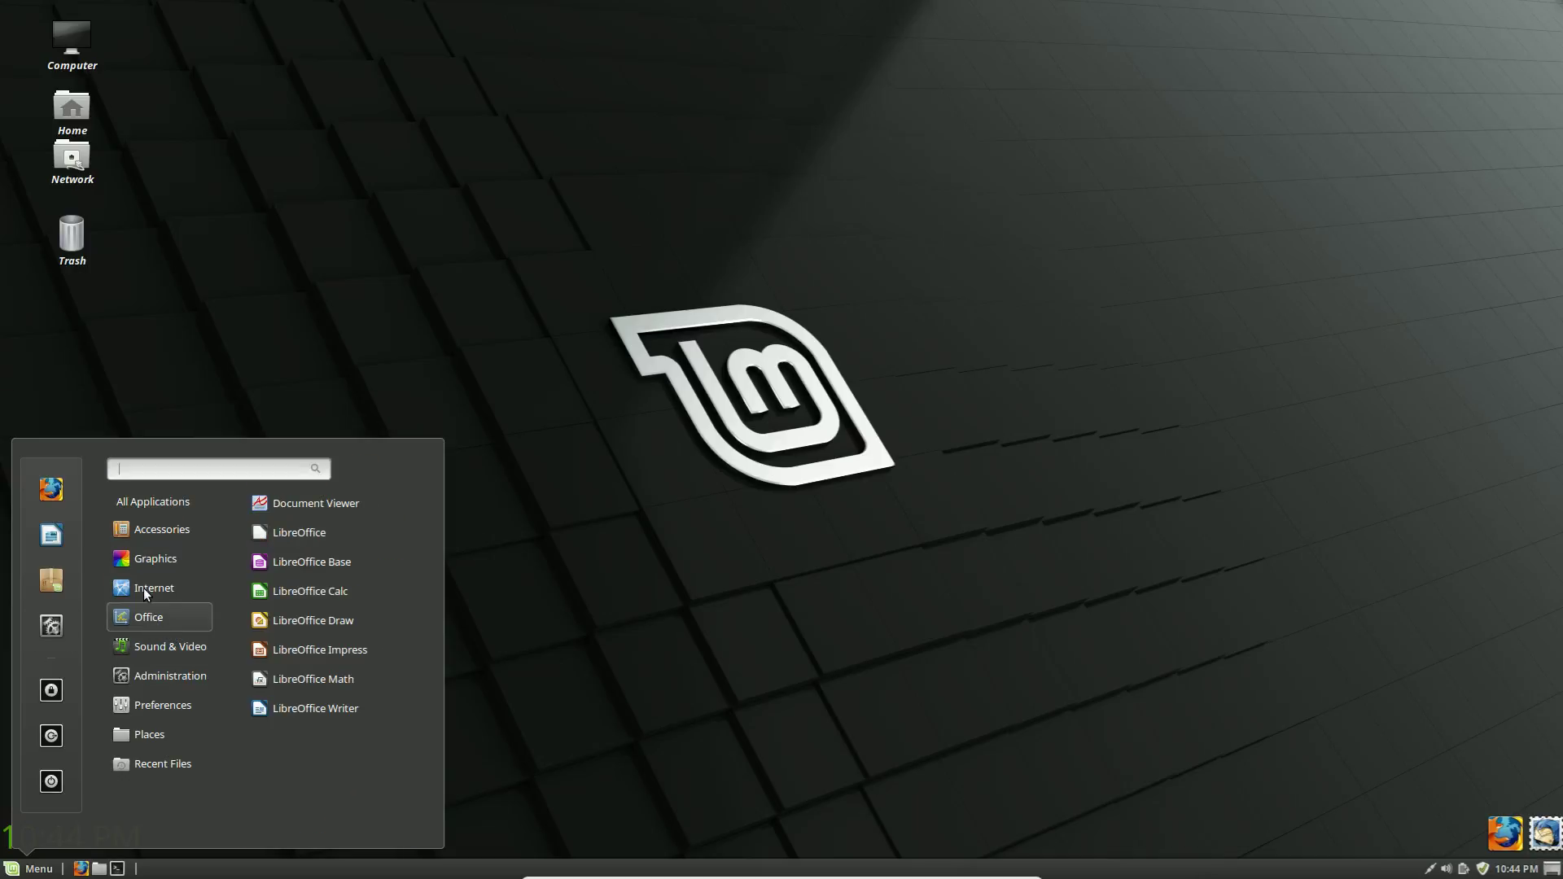
Uninstall Transmission from the application menu, entering the account password and confirming removal of the transmission-gtk package.
right_click(314, 621)
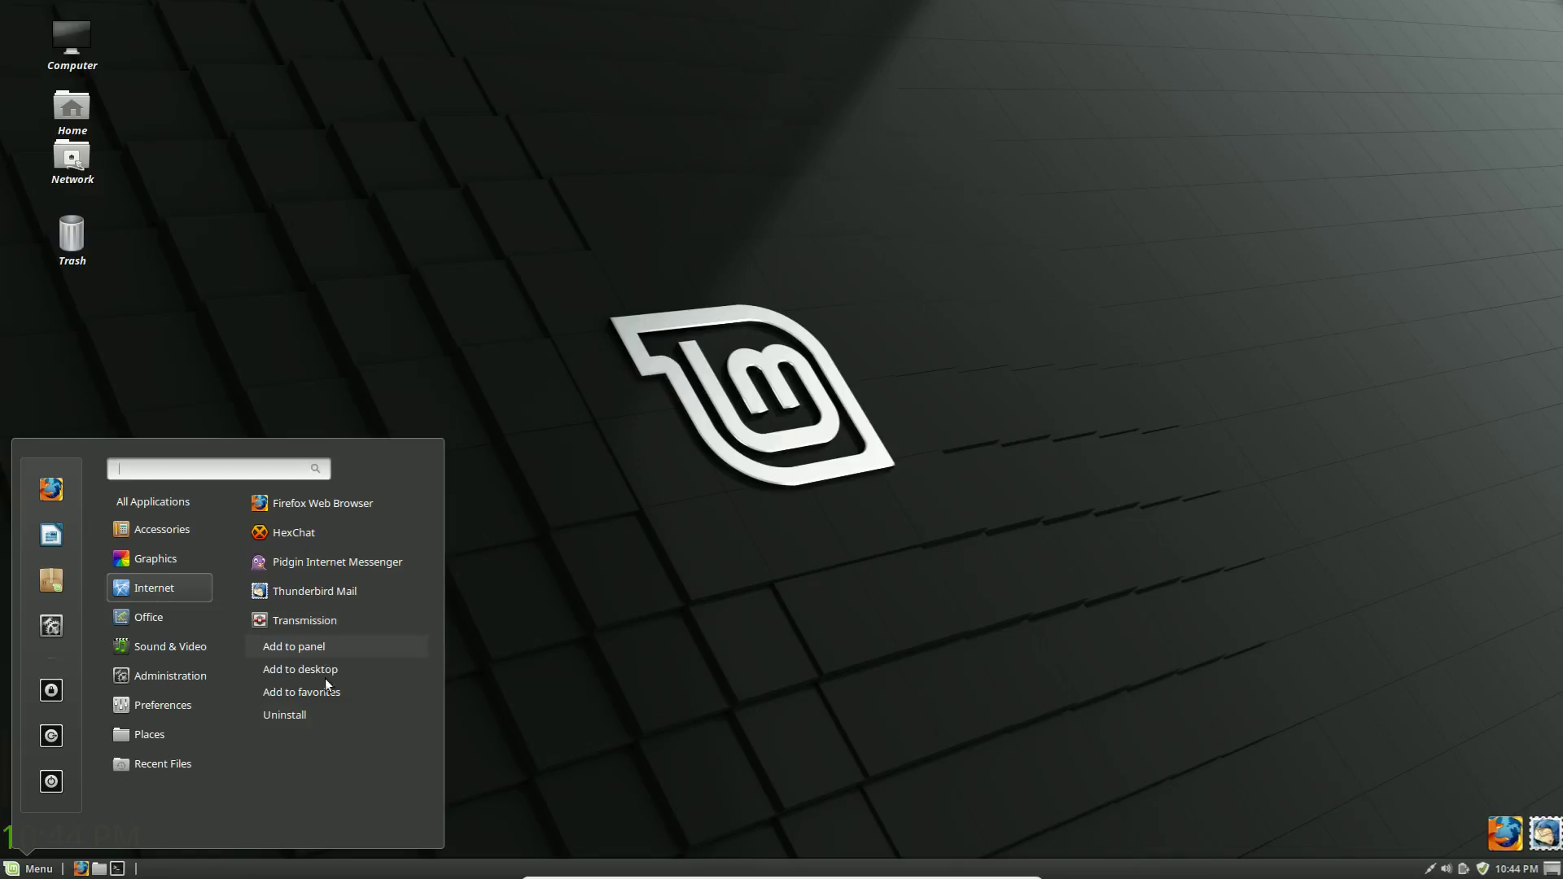
click(304, 714)
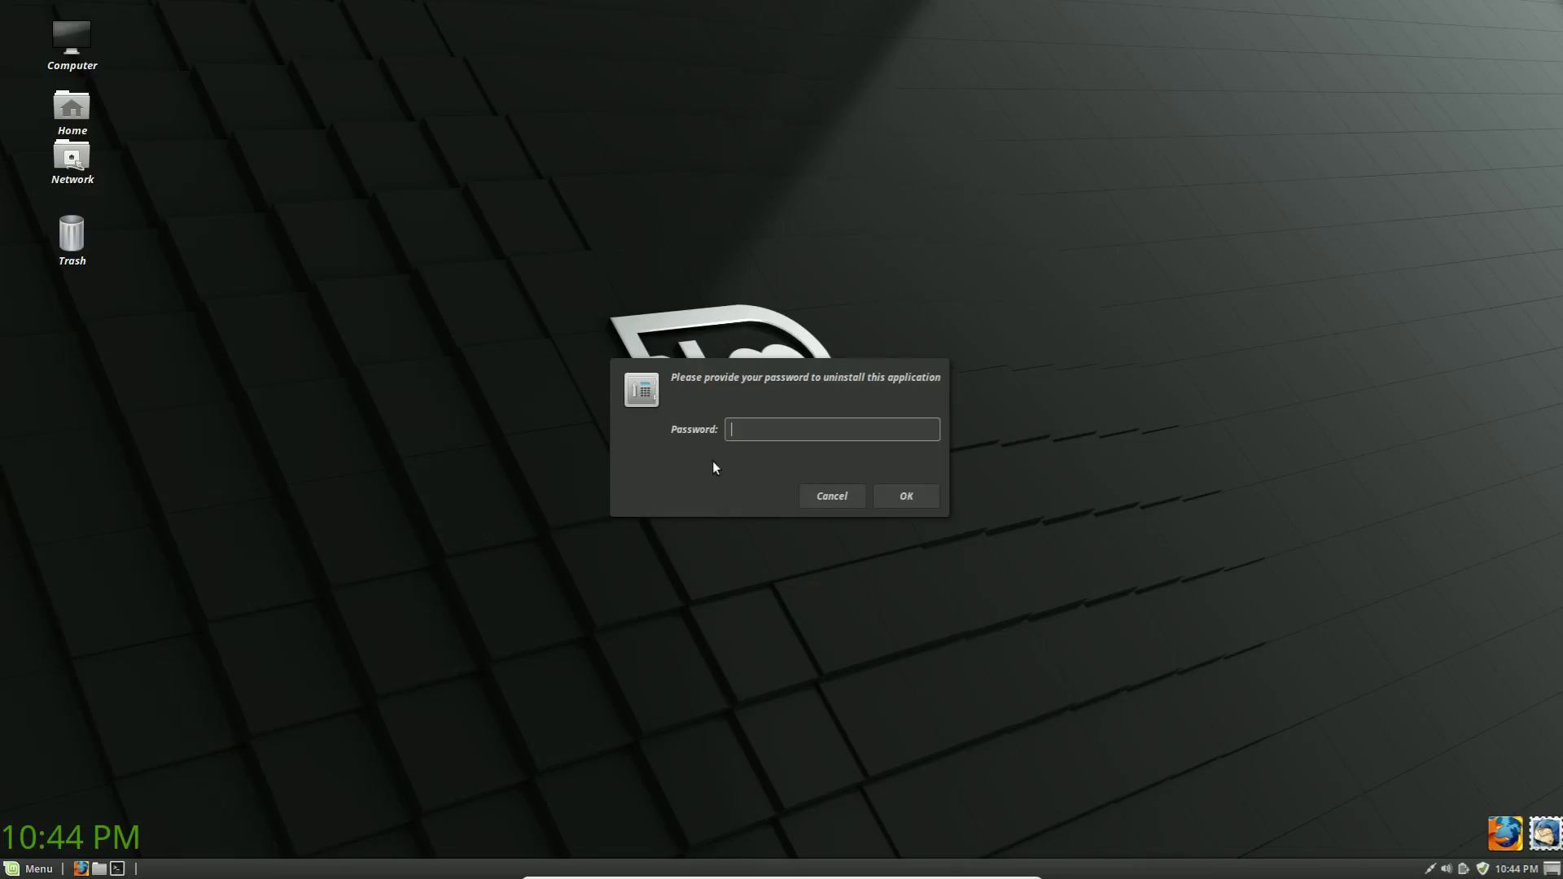
text(********)
key(Return)
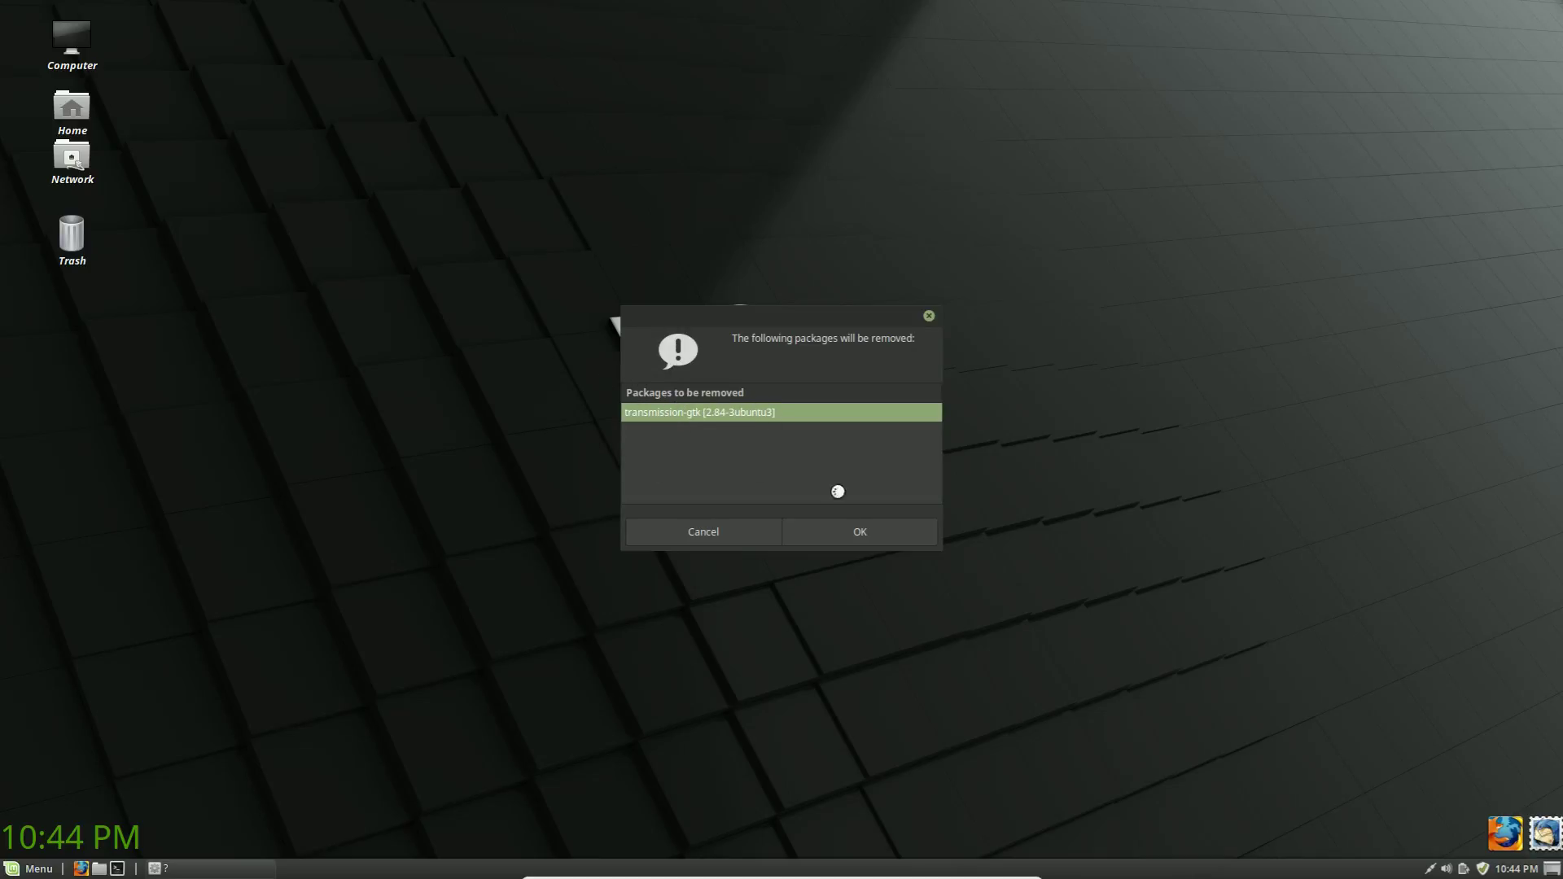
click(851, 533)
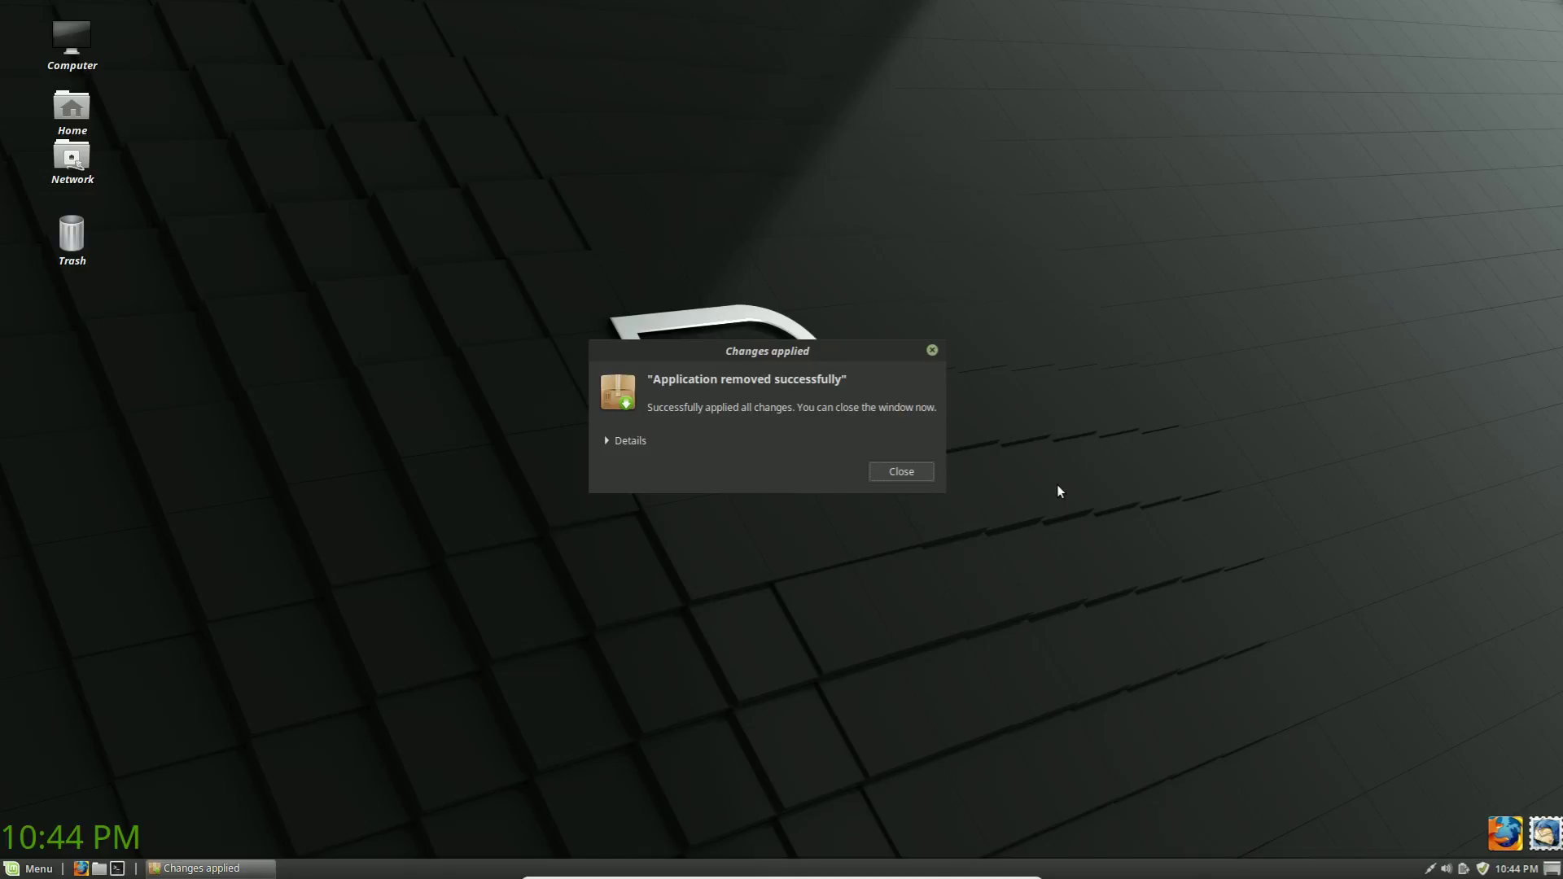
click(880, 466)
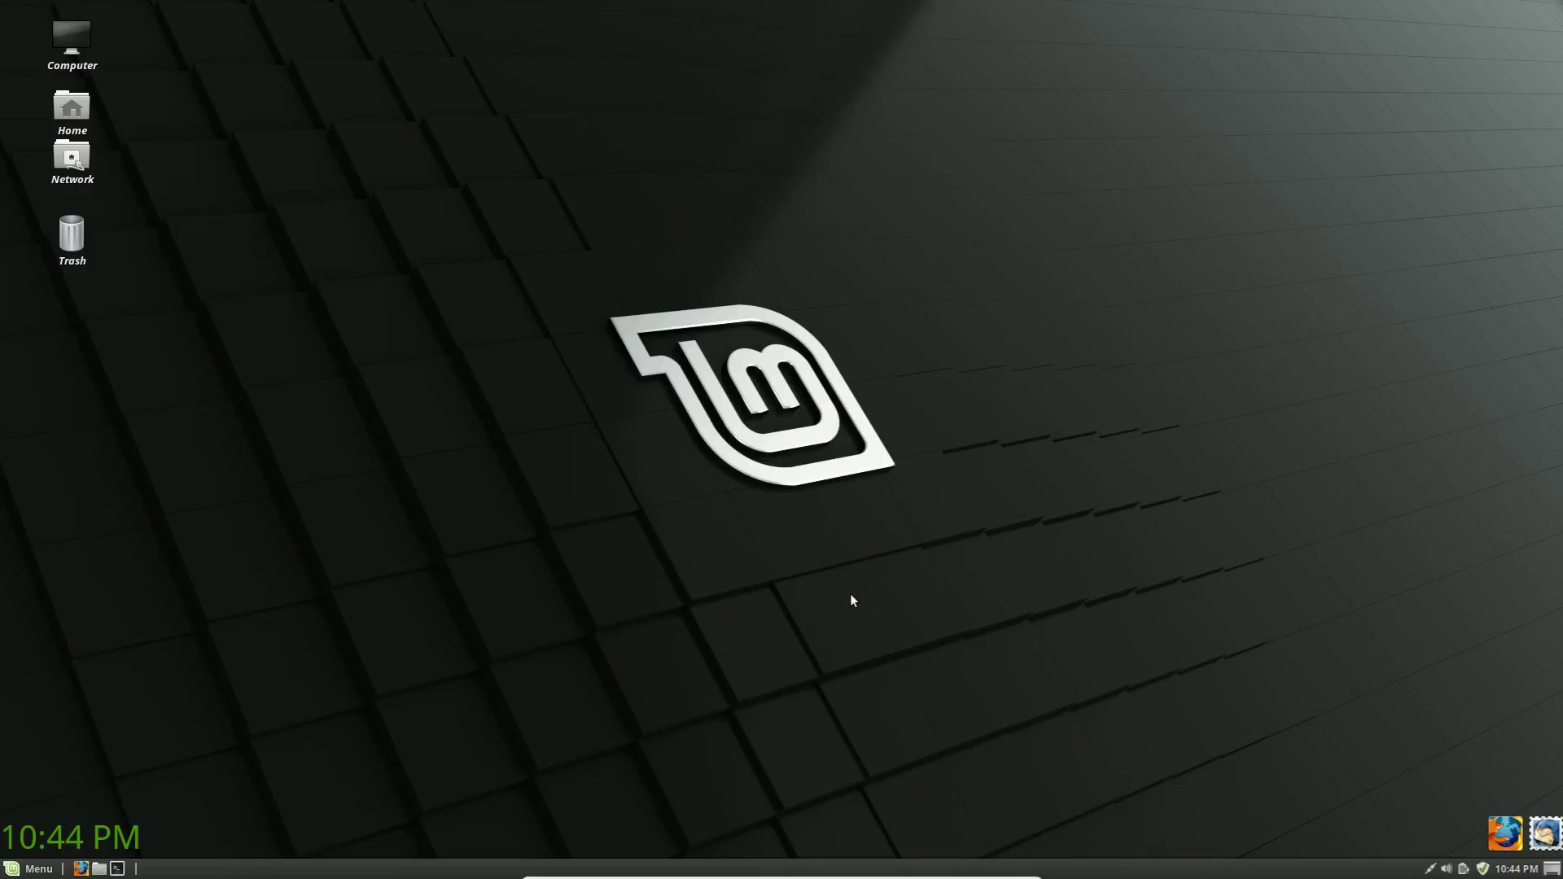
Check the Internet and Sound & Video categories in the application menu and close the menu.
click(30, 870)
mouse_move(154, 592)
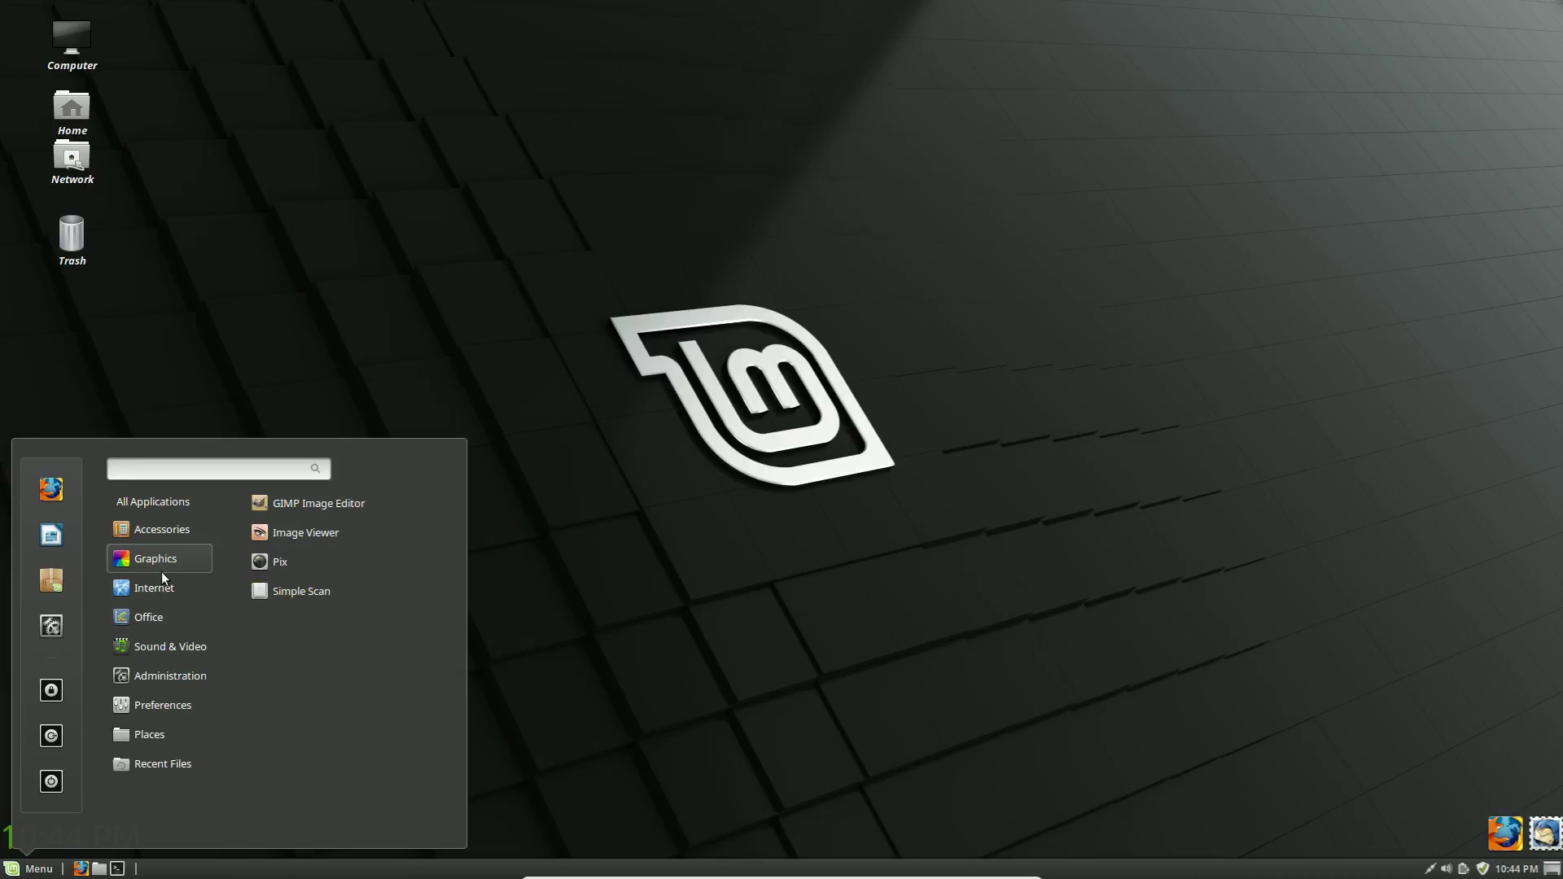
mouse_move(162, 647)
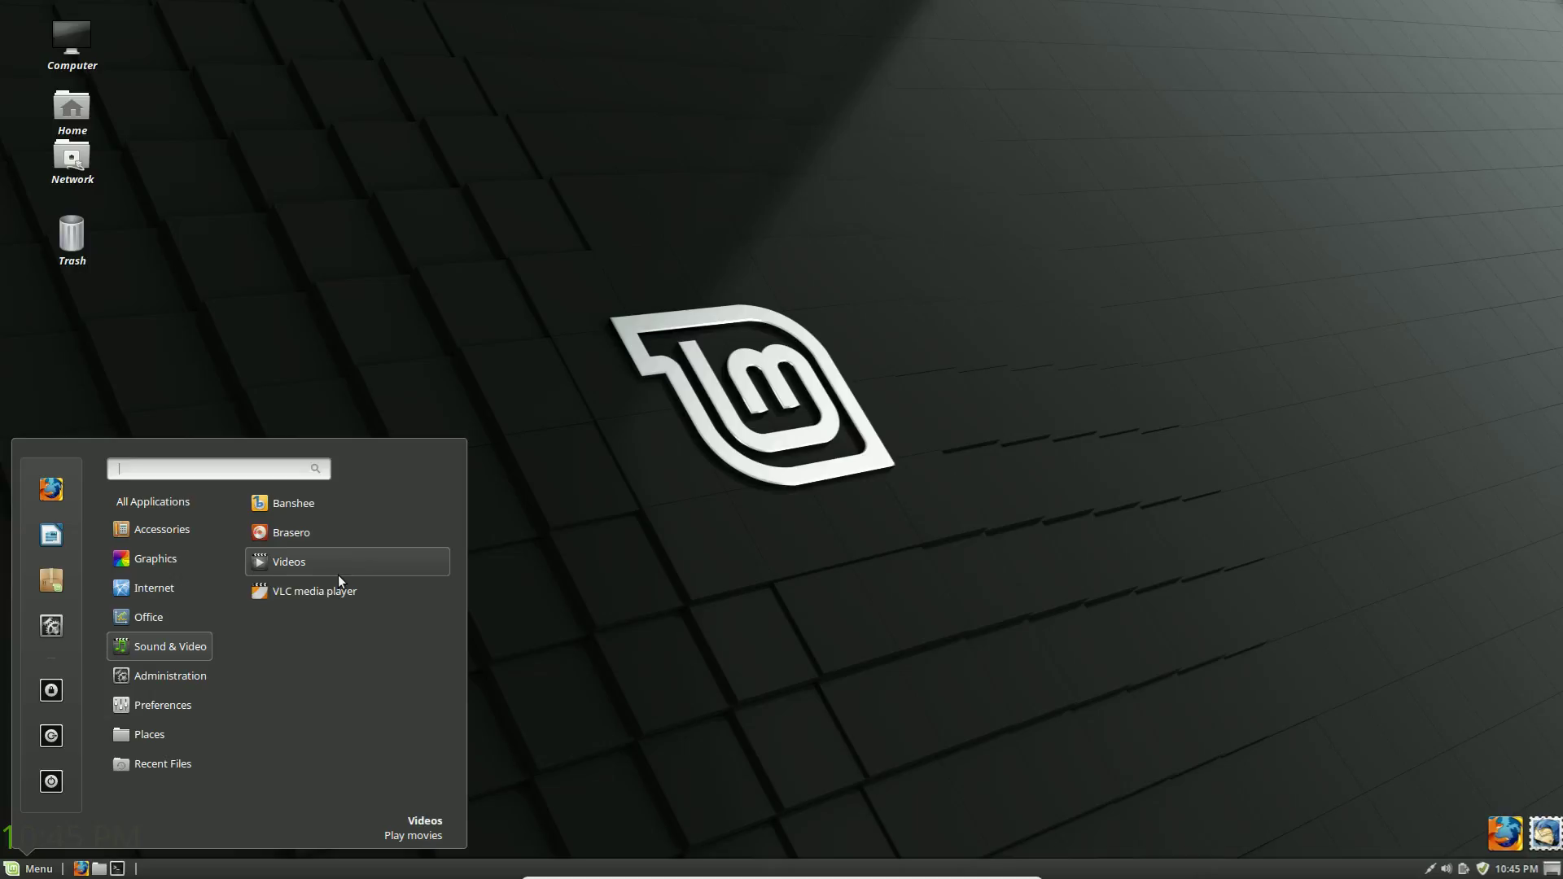
click(578, 586)
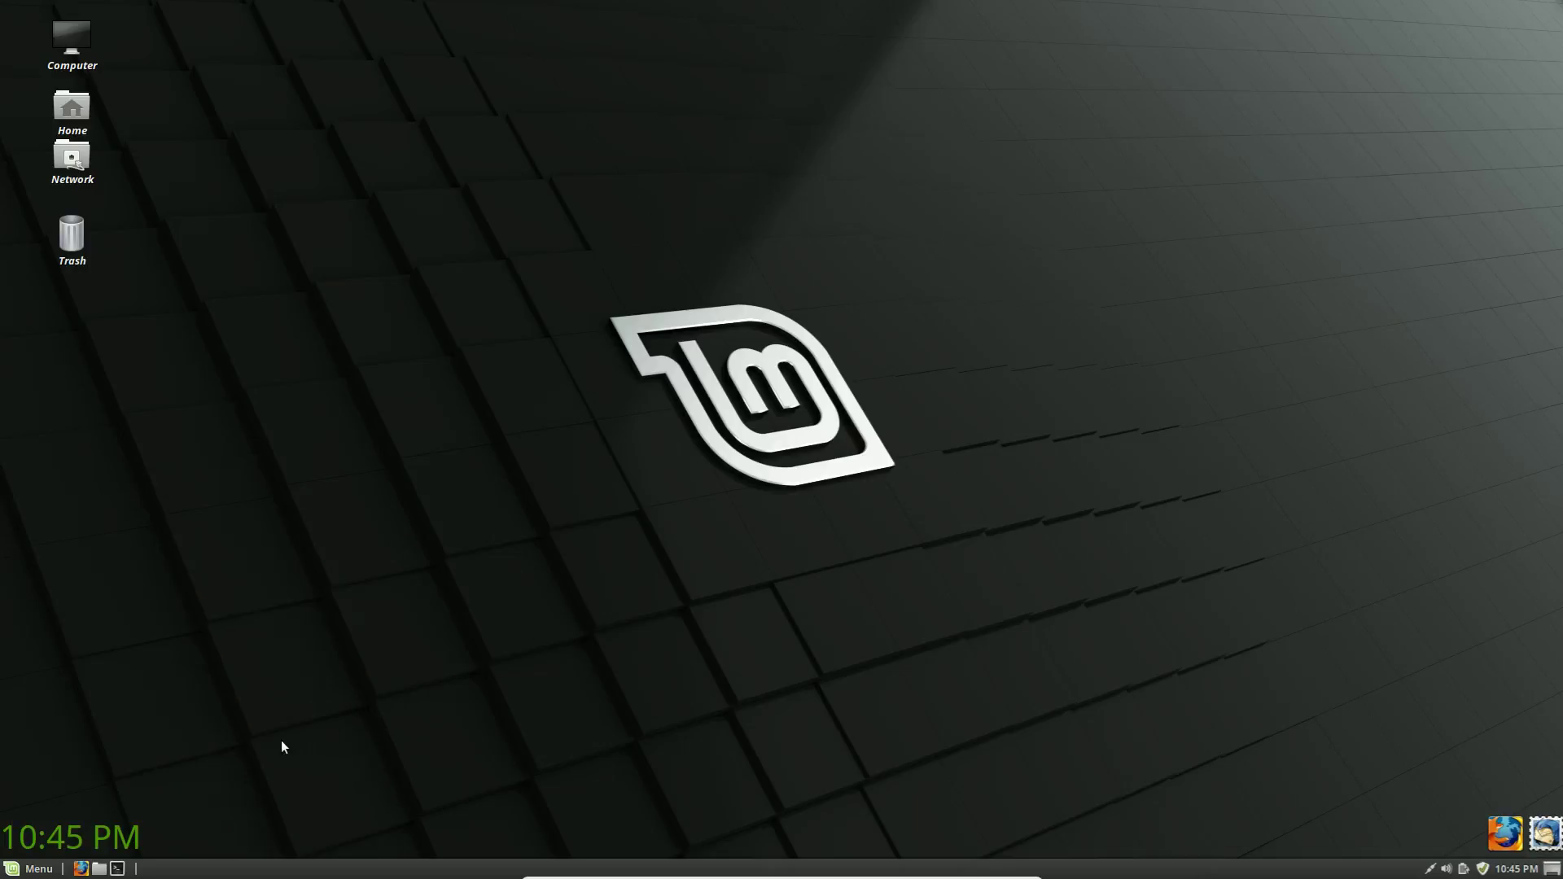
Open the configuration settings of the Menu applet.
right_click(25, 871)
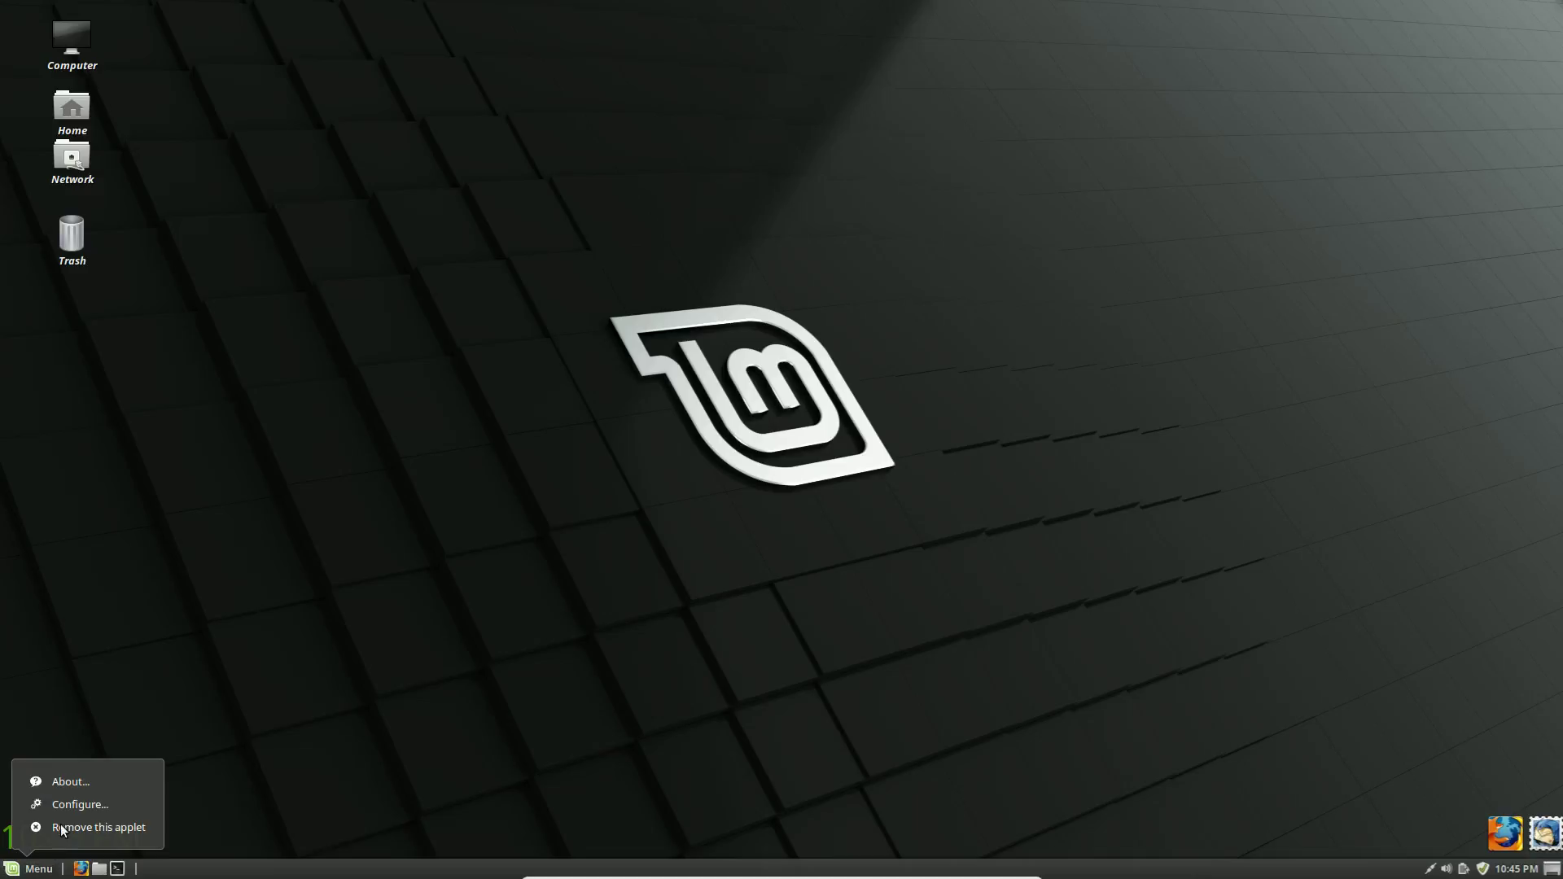
click(75, 804)
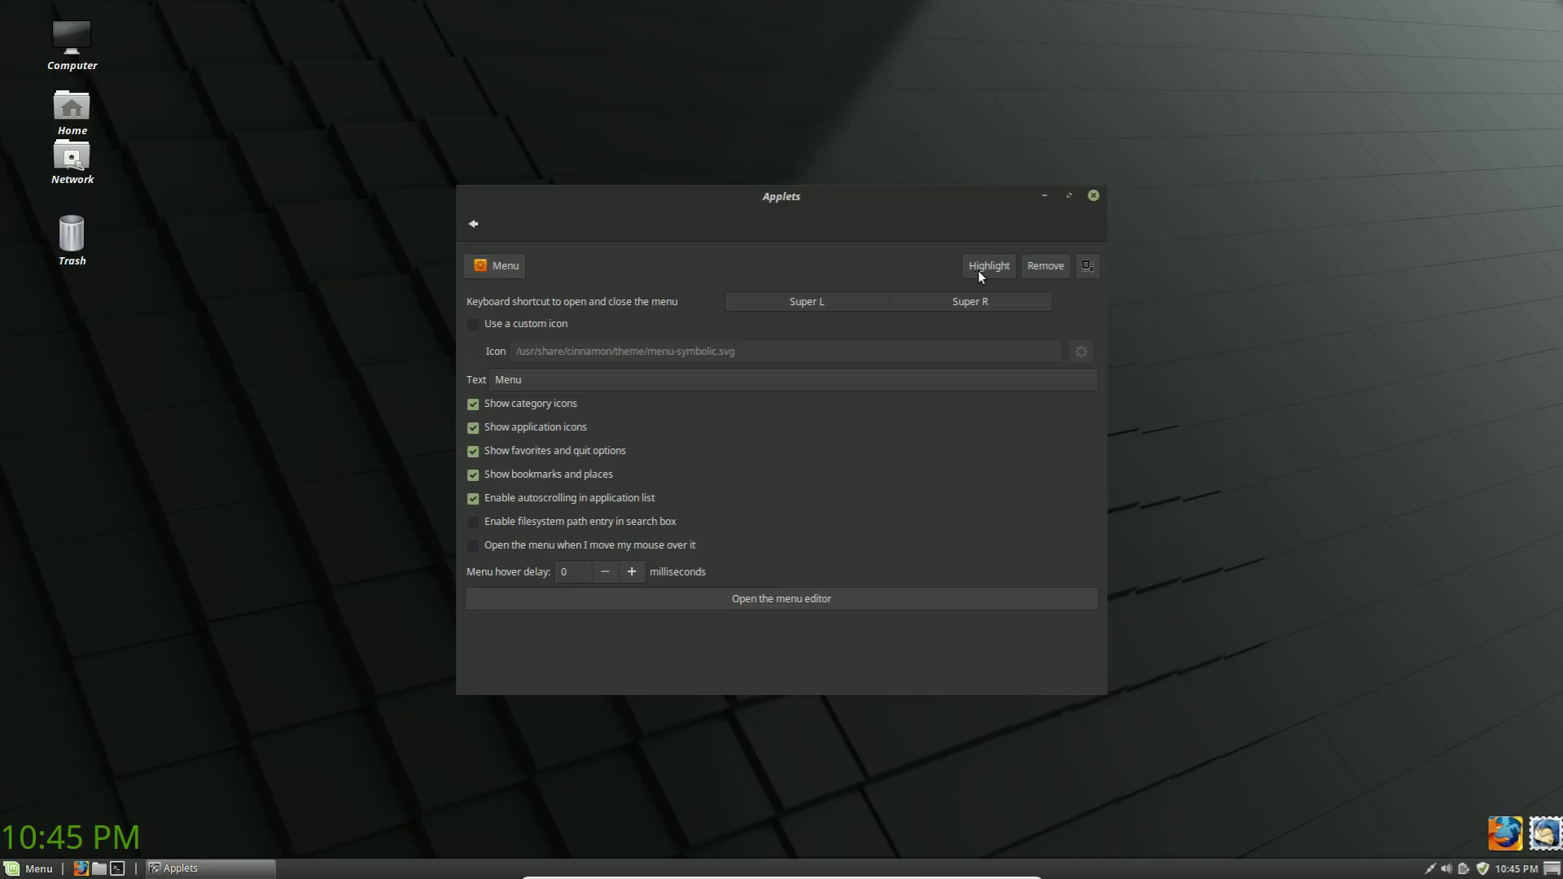
Turn off category icons, inspect the application menu without them, and turn category icons back on.
click(794, 302)
click(33, 868)
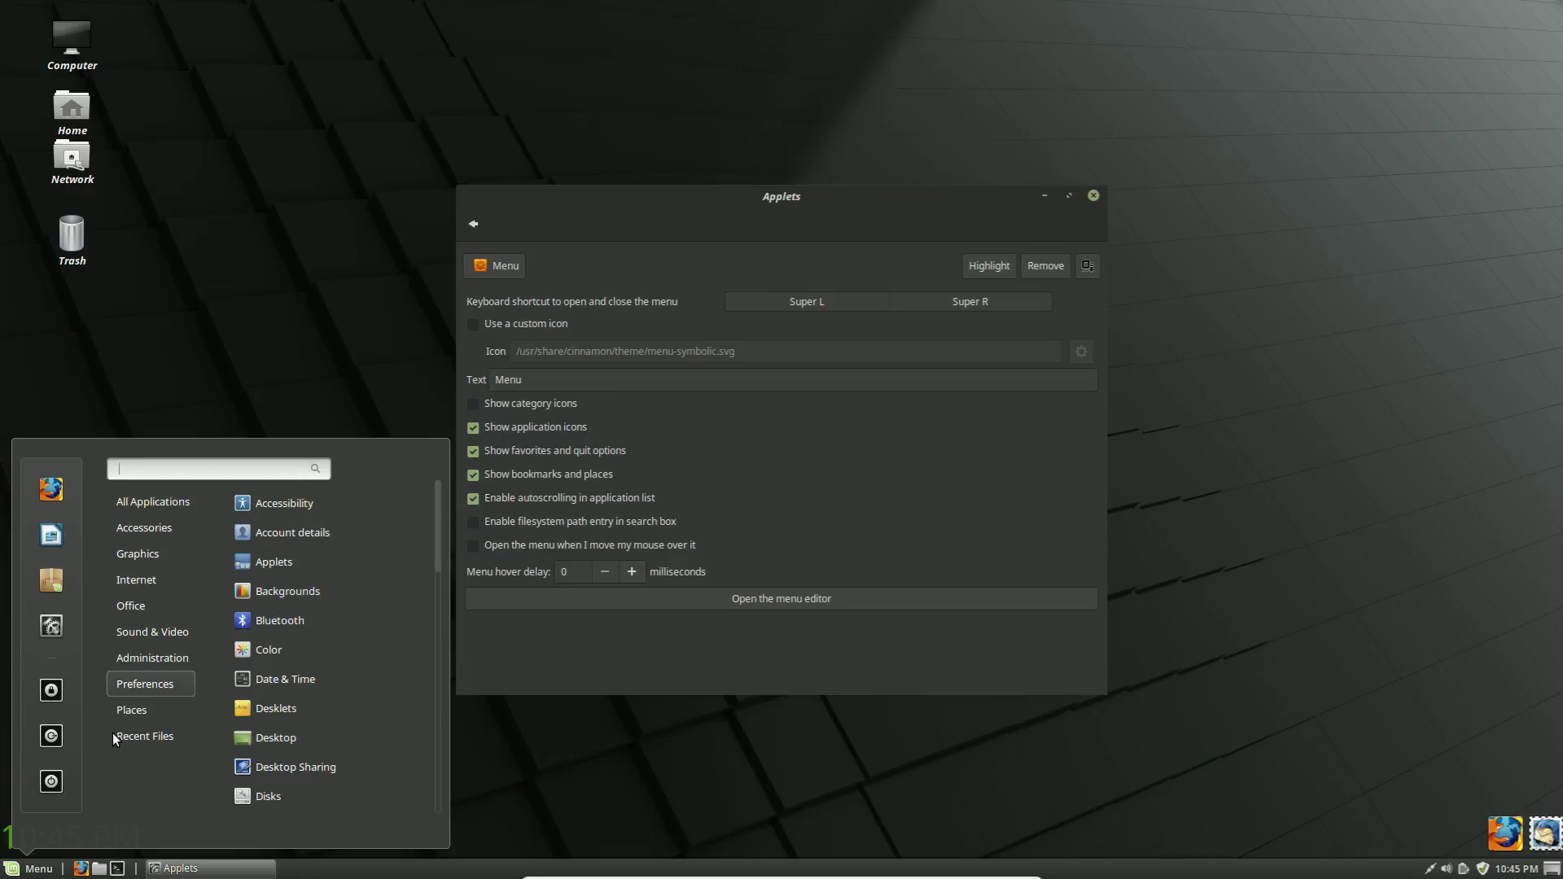
click(472, 405)
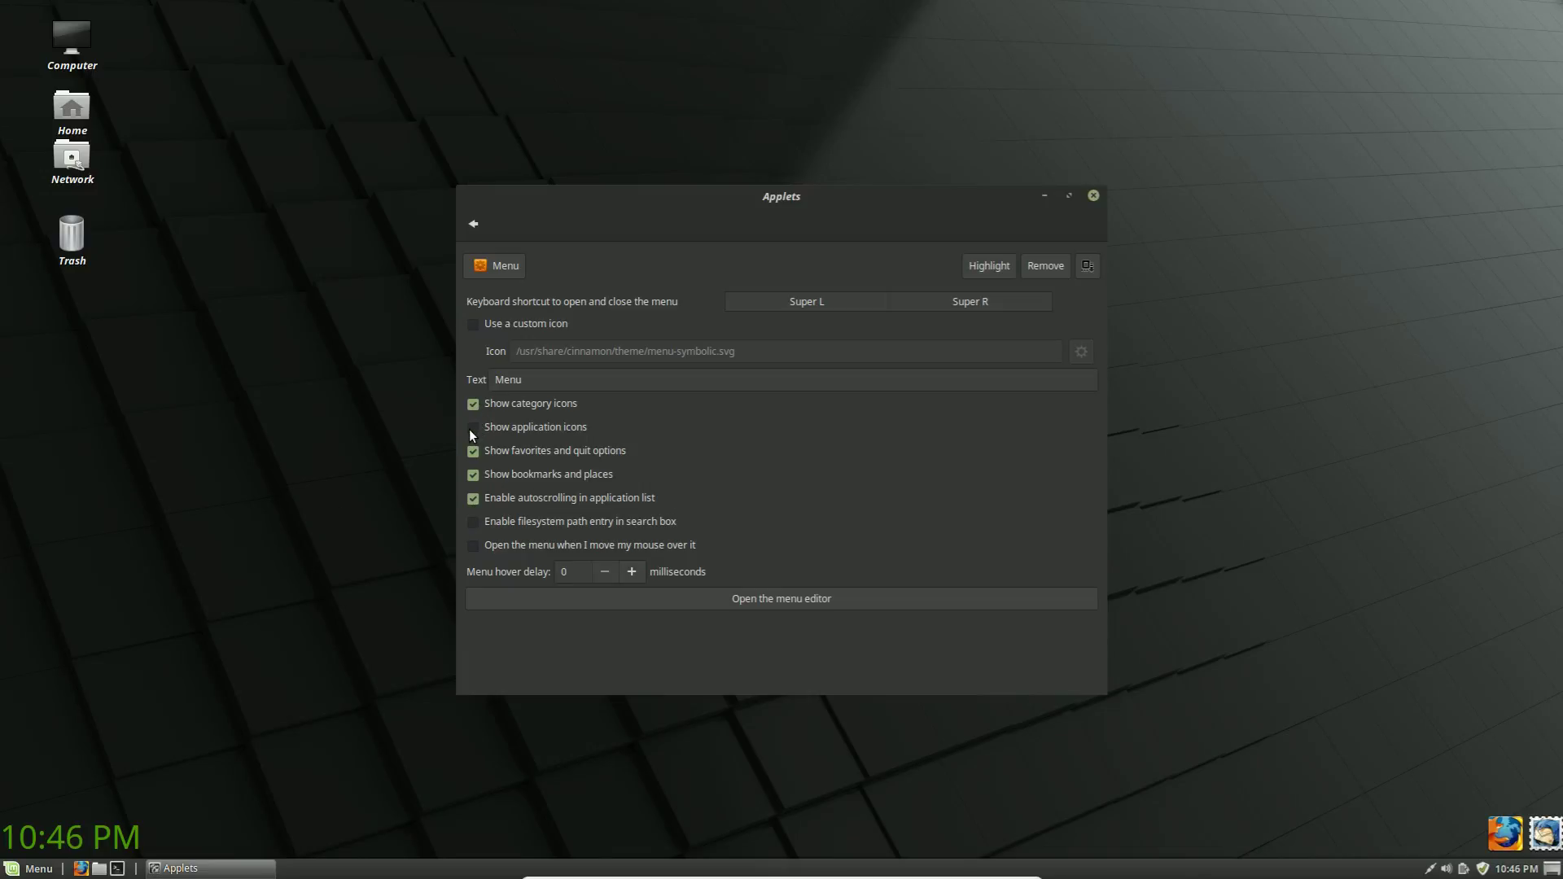
Inspect the application menu with application icons hidden, turn application icons back on, and recheck the menu.
click(37, 869)
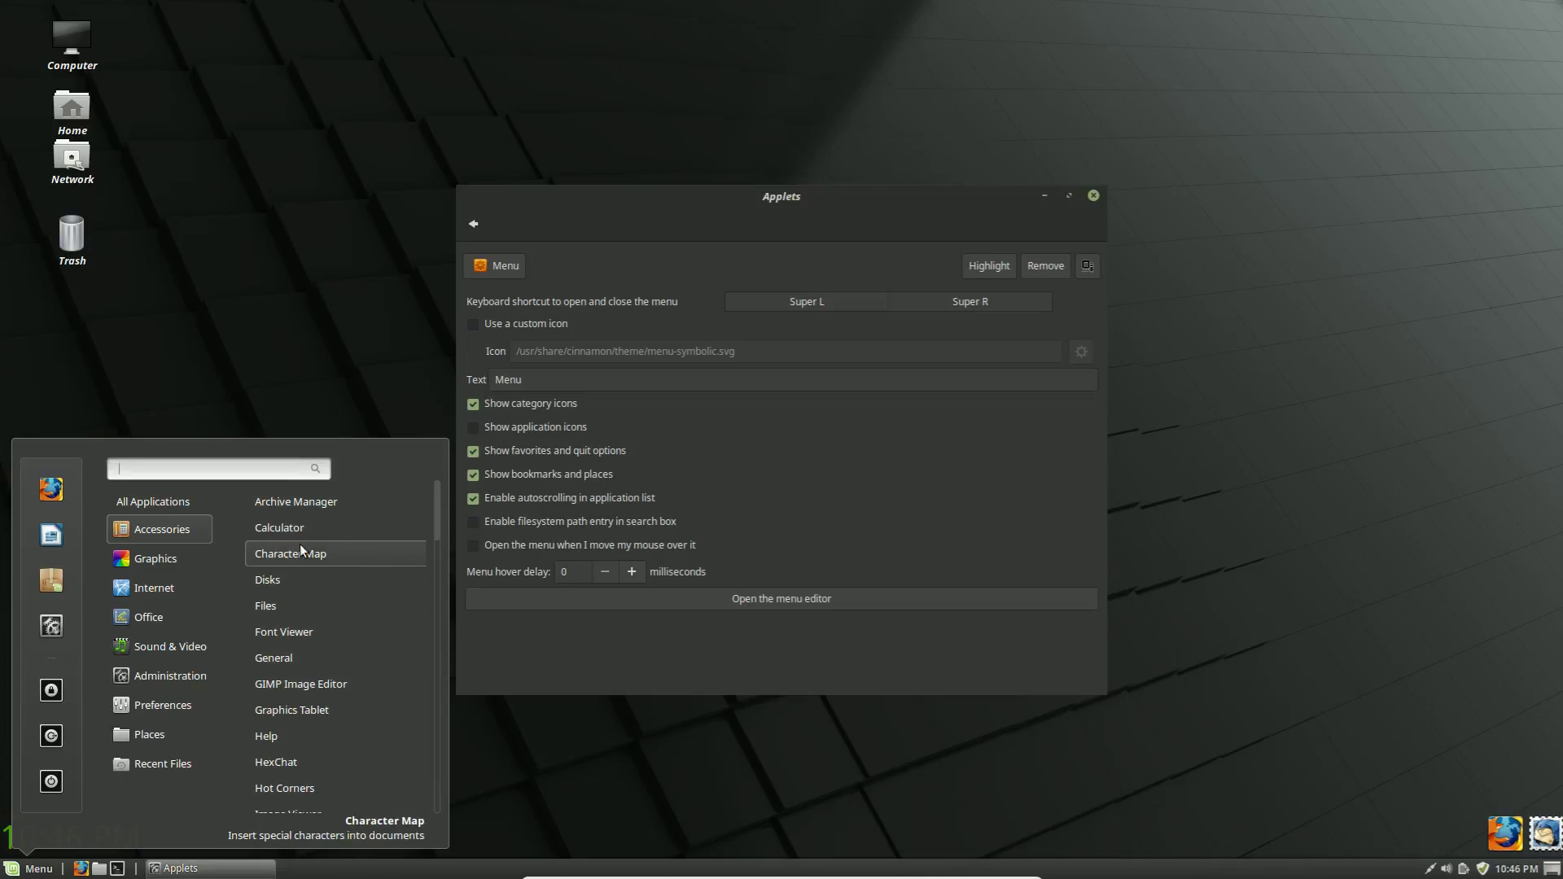
click(470, 436)
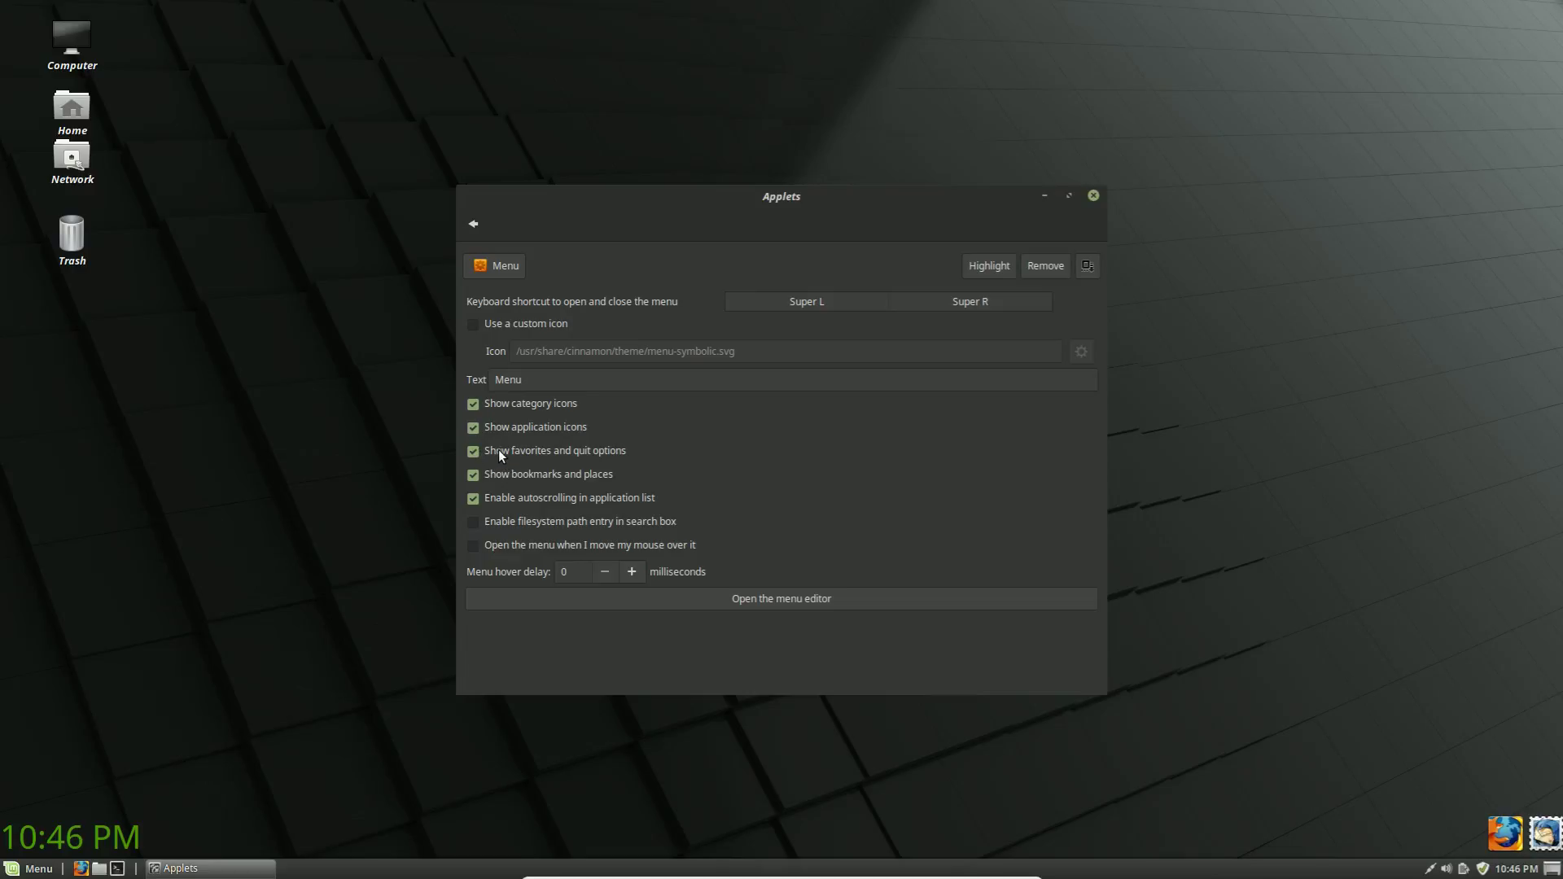
click(32, 868)
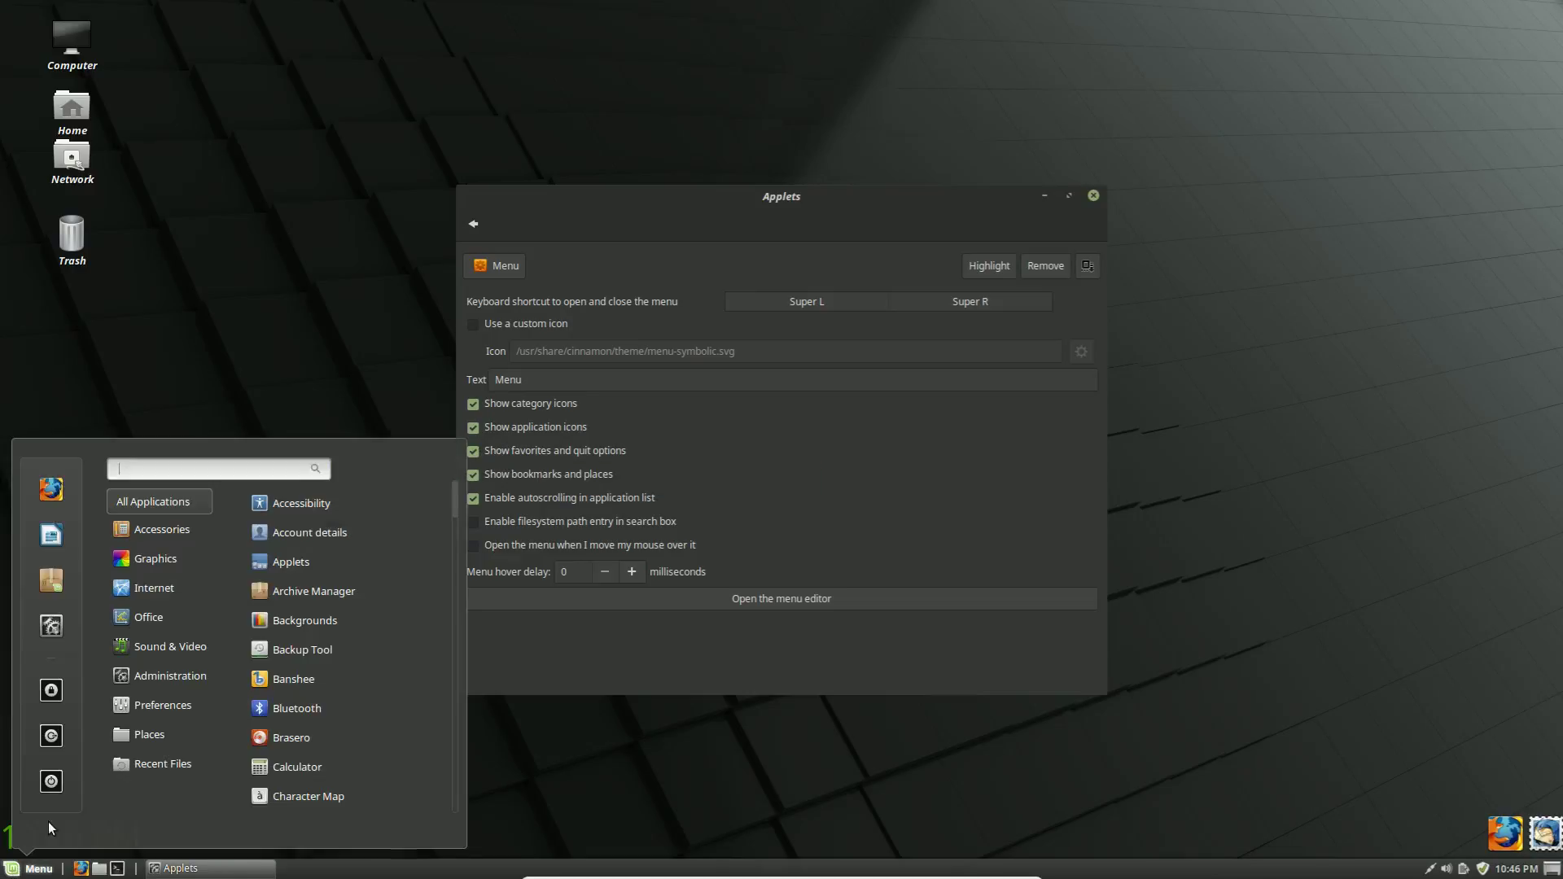
mouse_move(162, 646)
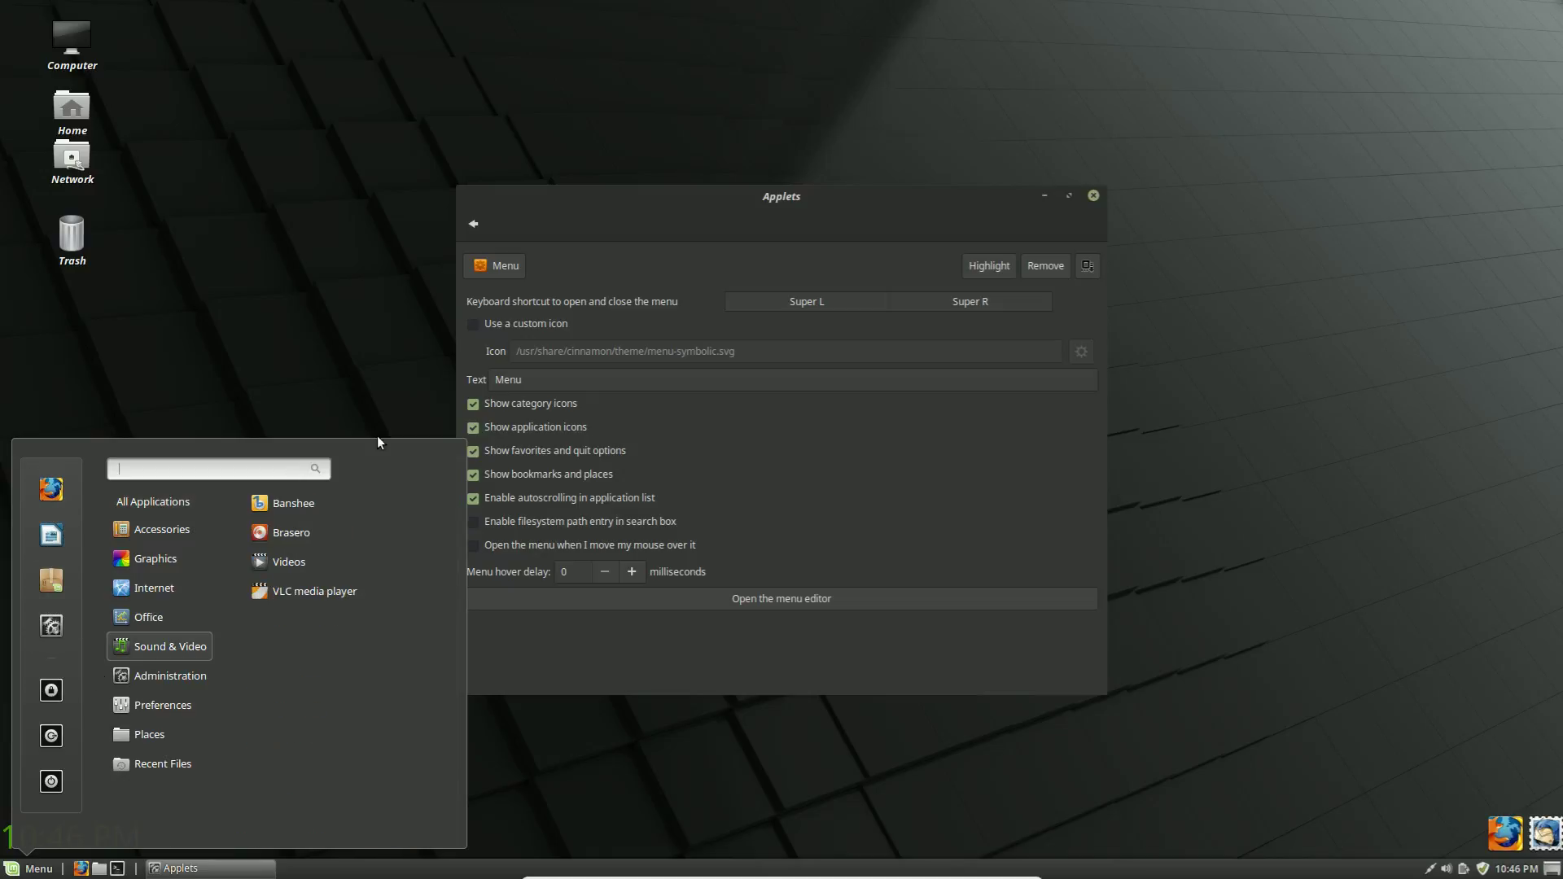
Turn off favorites and quit options, inspect the application menu without them, and turn the option back on.
click(474, 448)
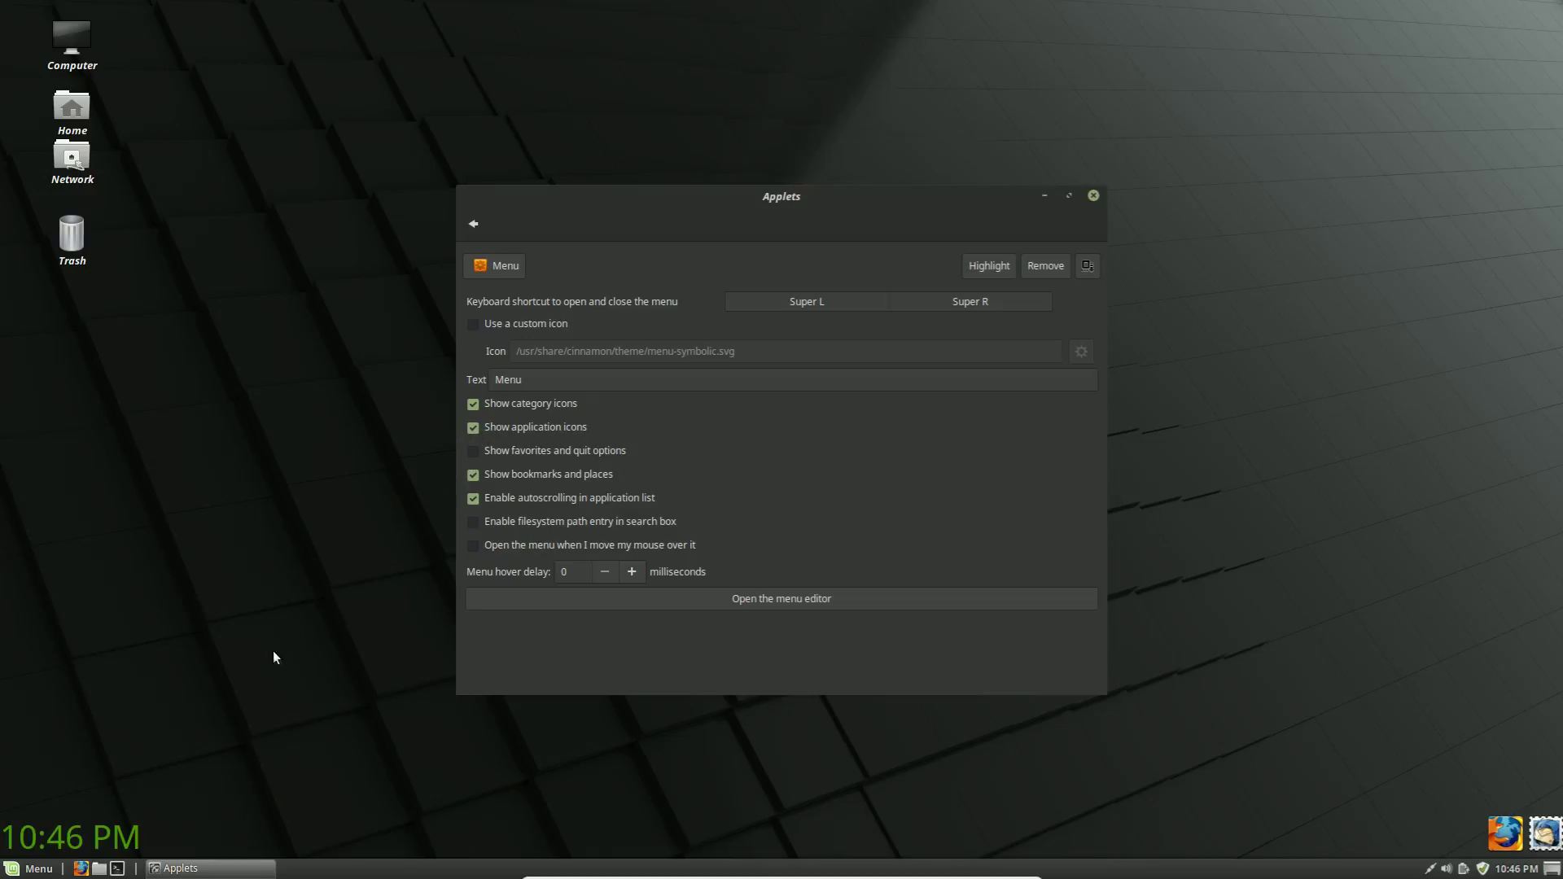
click(33, 868)
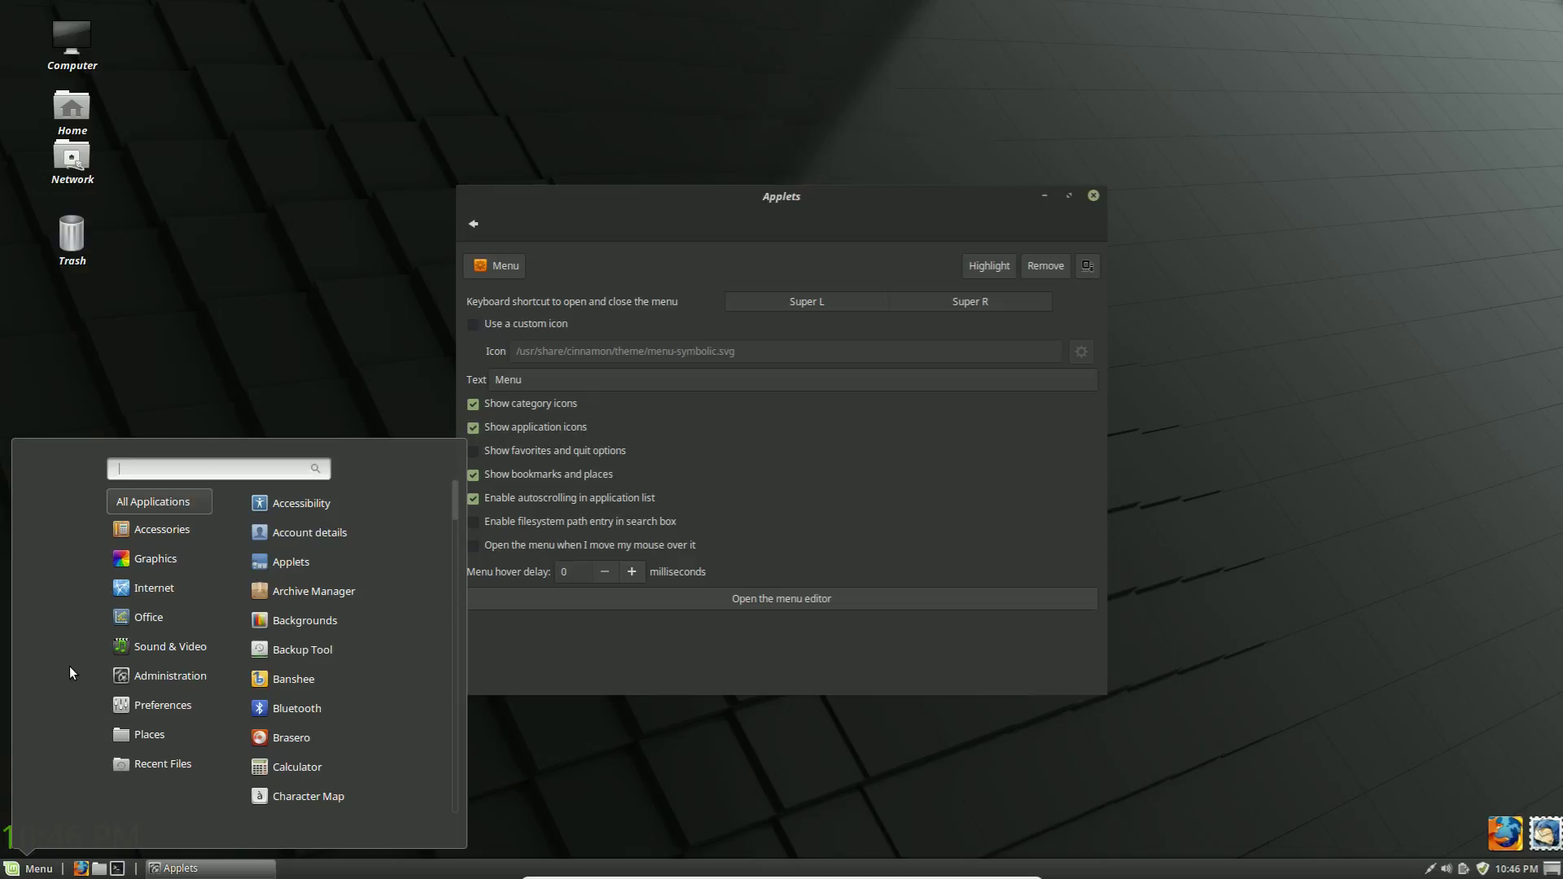
click(503, 452)
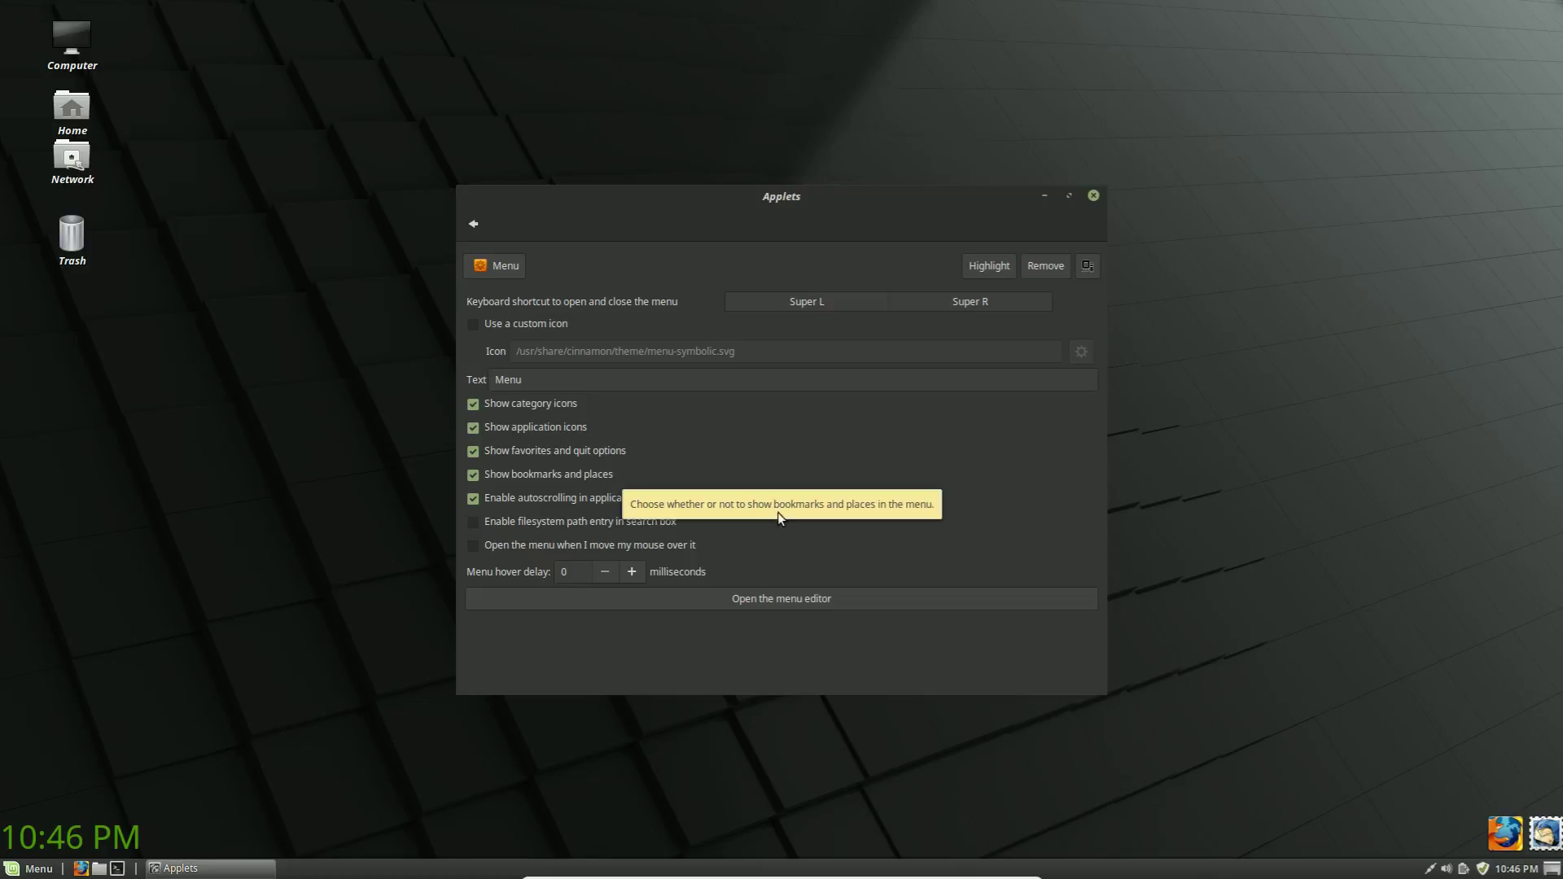
Open the menu editor and hide the visible Help entry and Orca Screen Reader in the Accessories category.
click(791, 599)
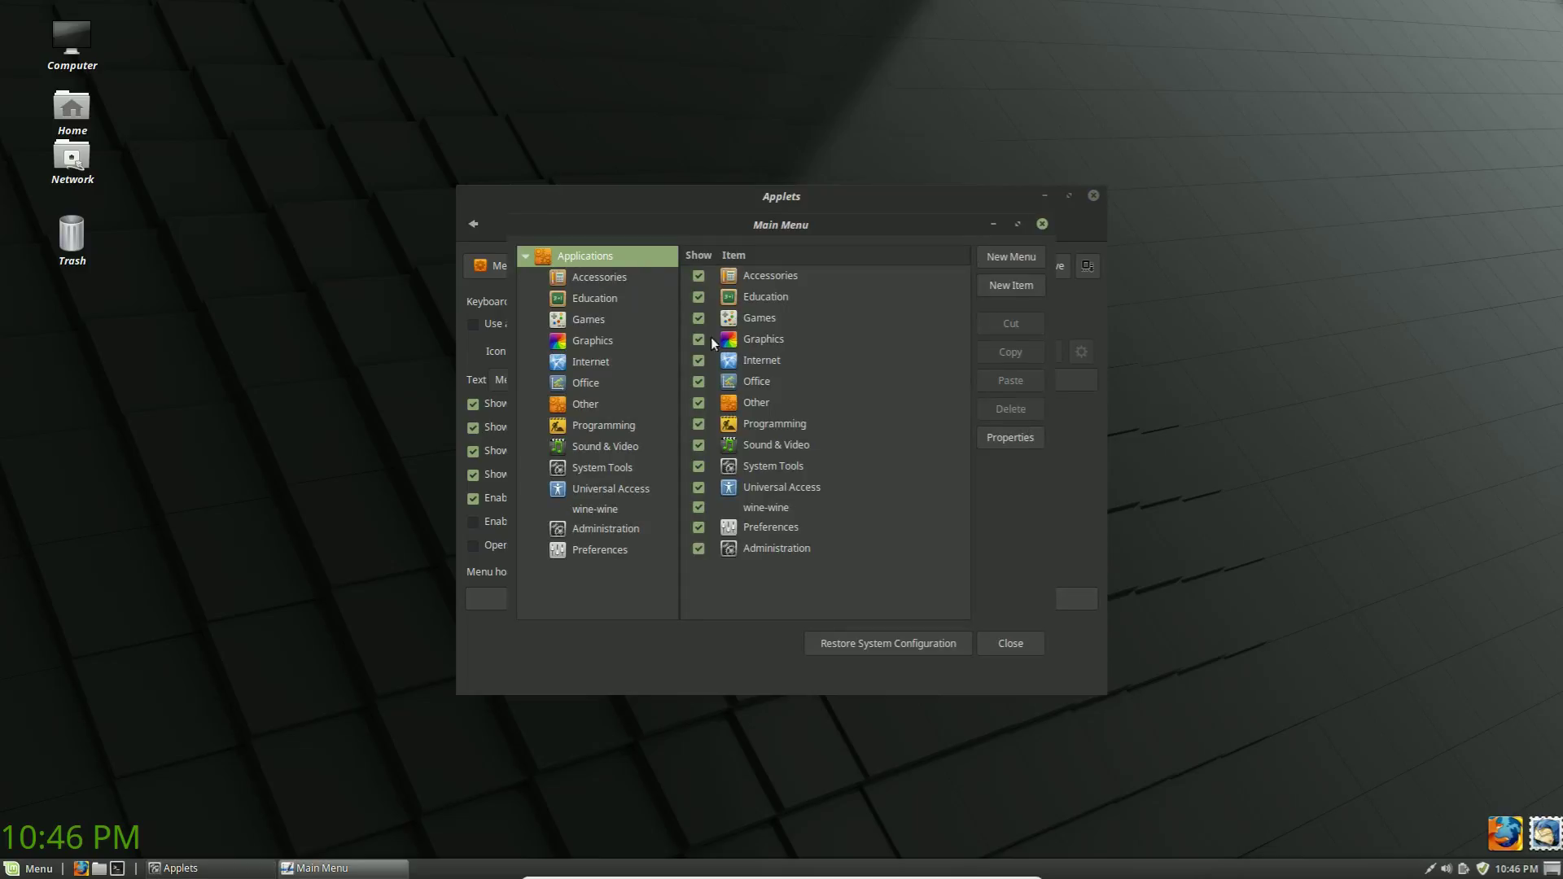
click(616, 314)
click(571, 257)
click(595, 282)
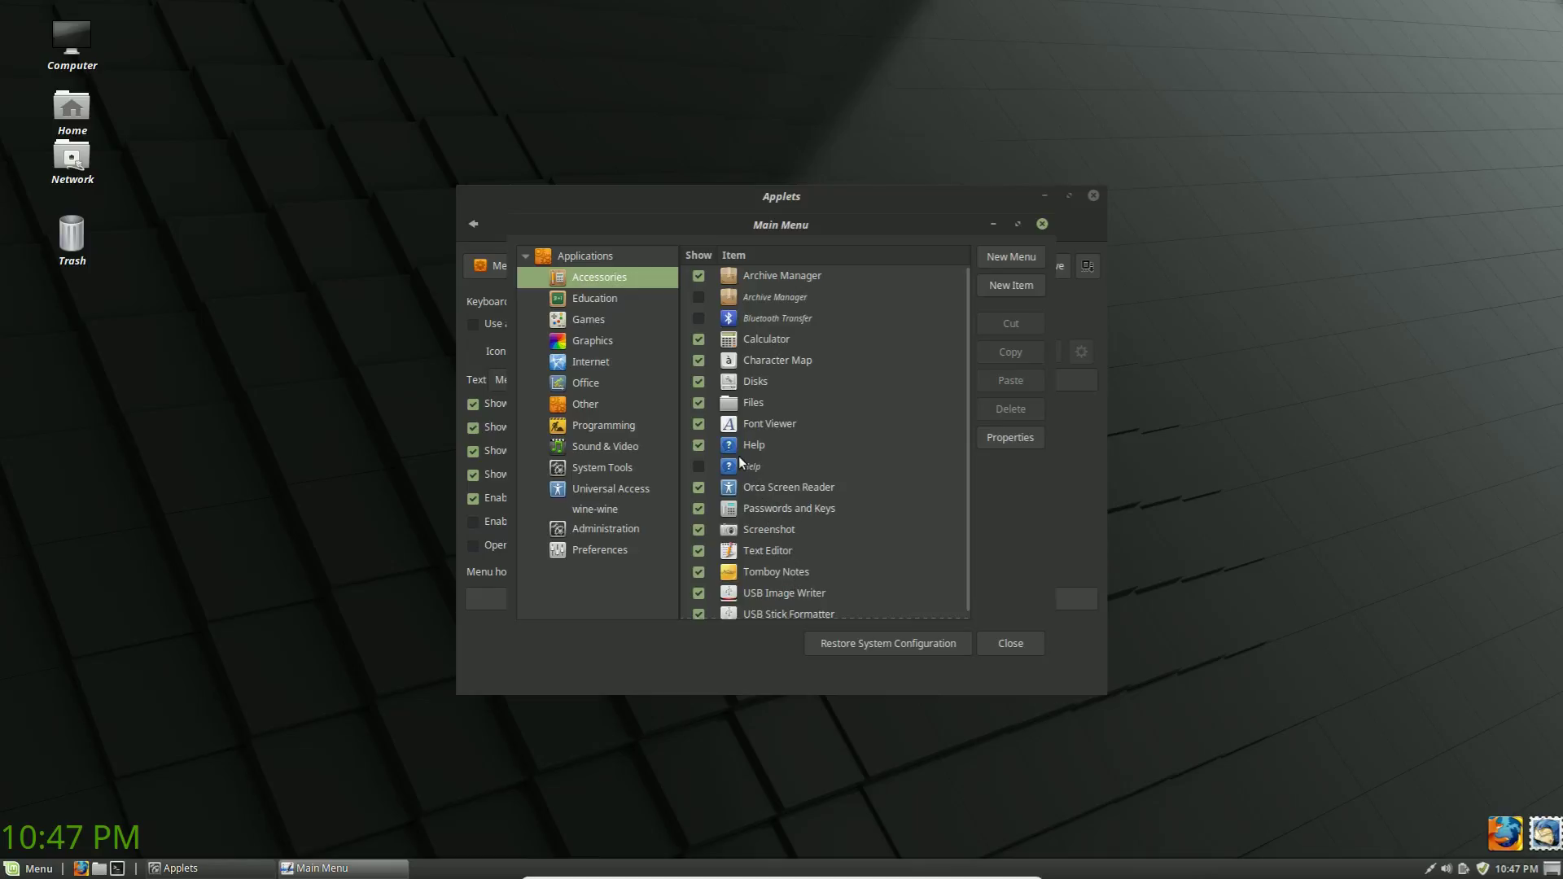
click(698, 446)
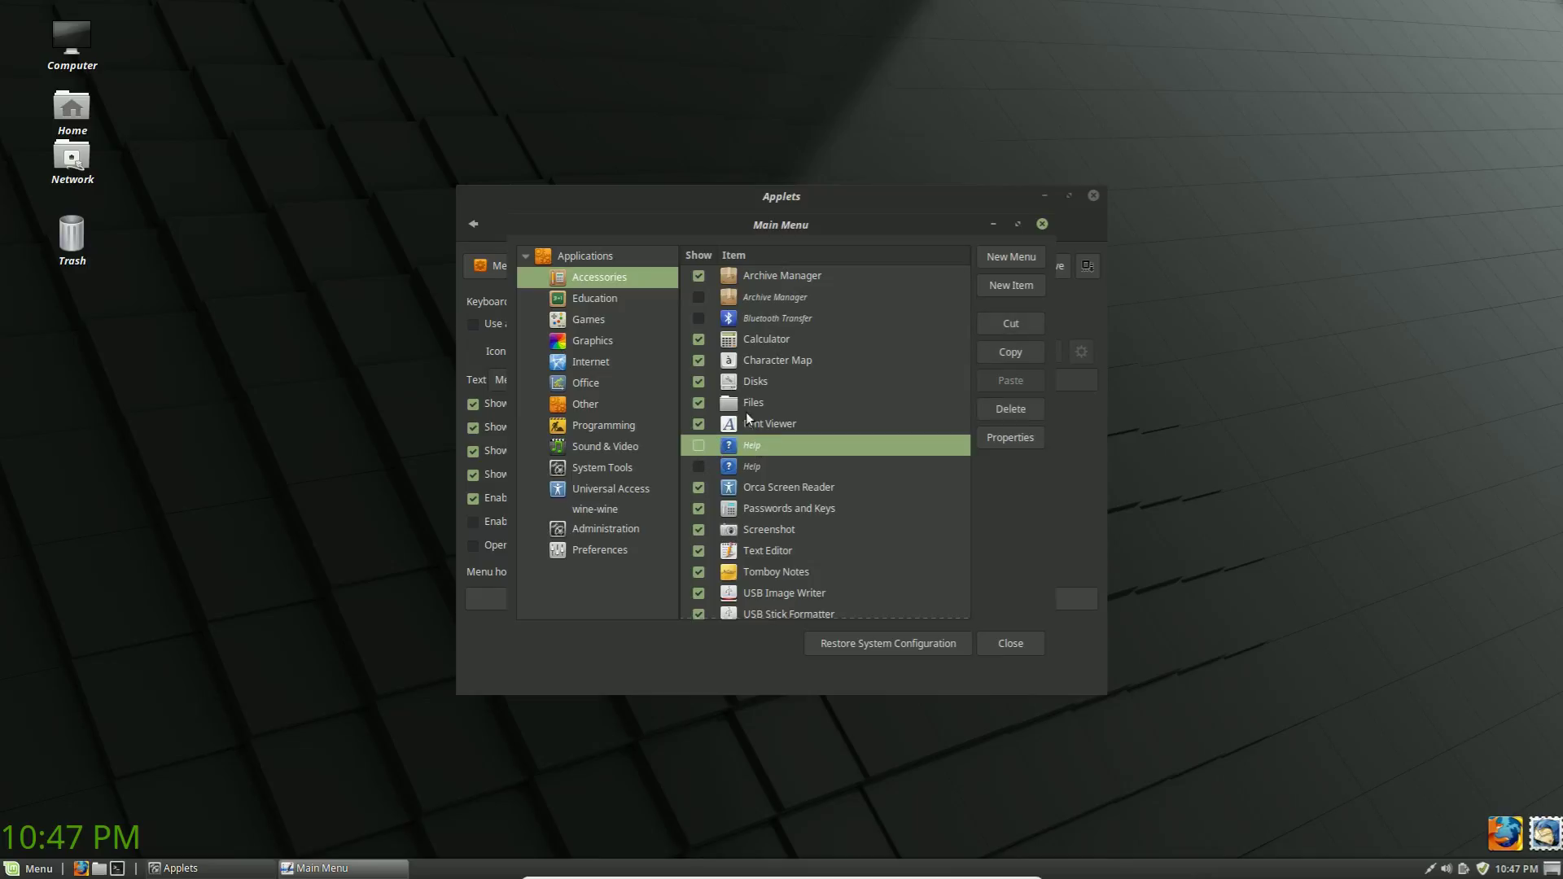
scroll(757, 497, down, 1)
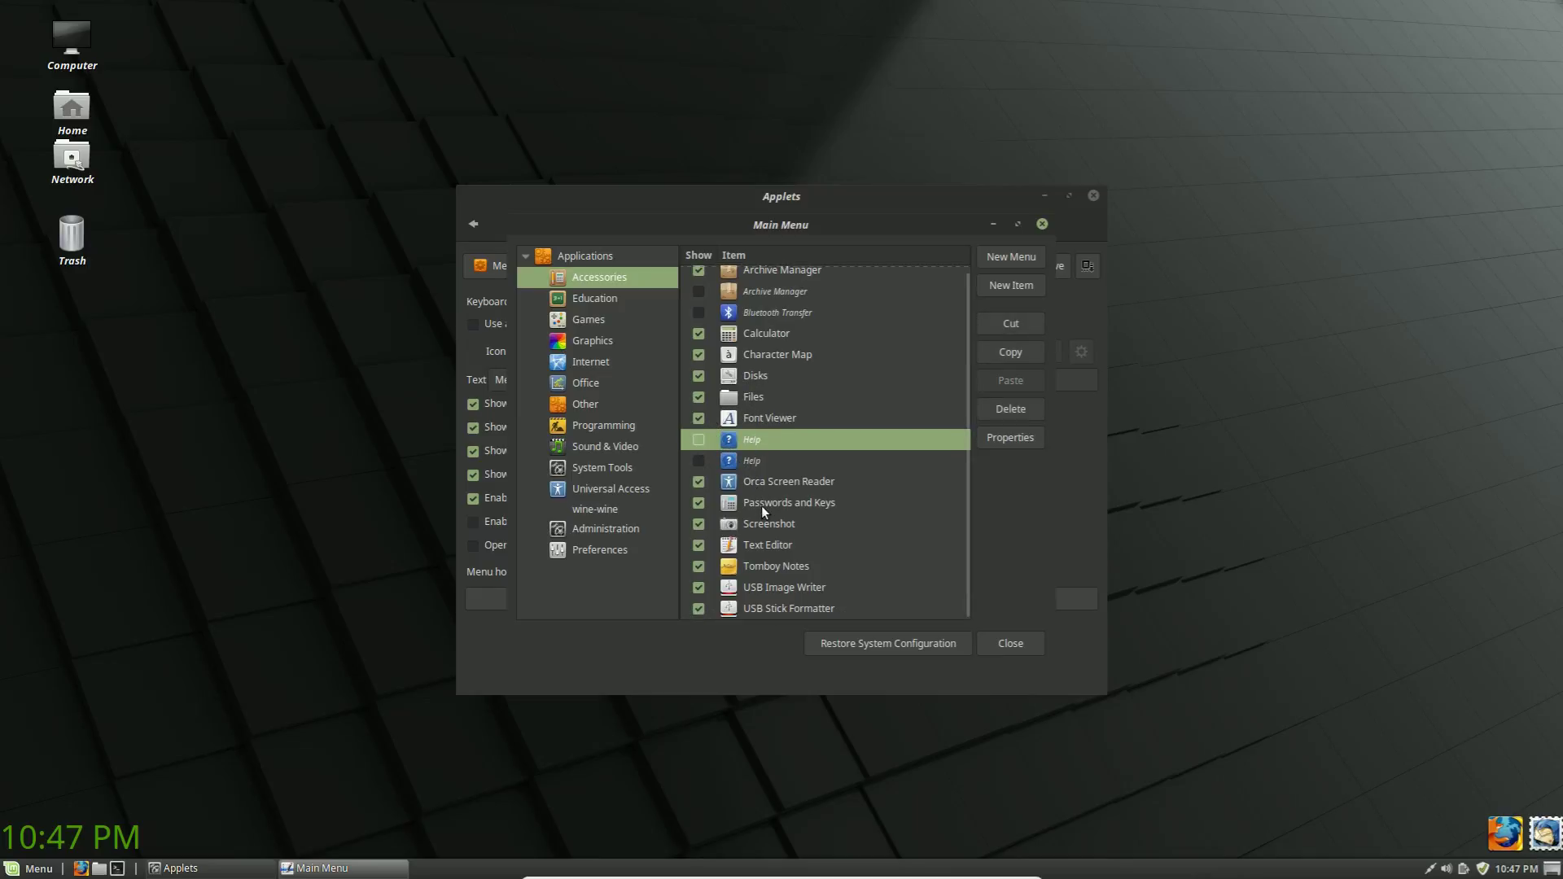
click(700, 481)
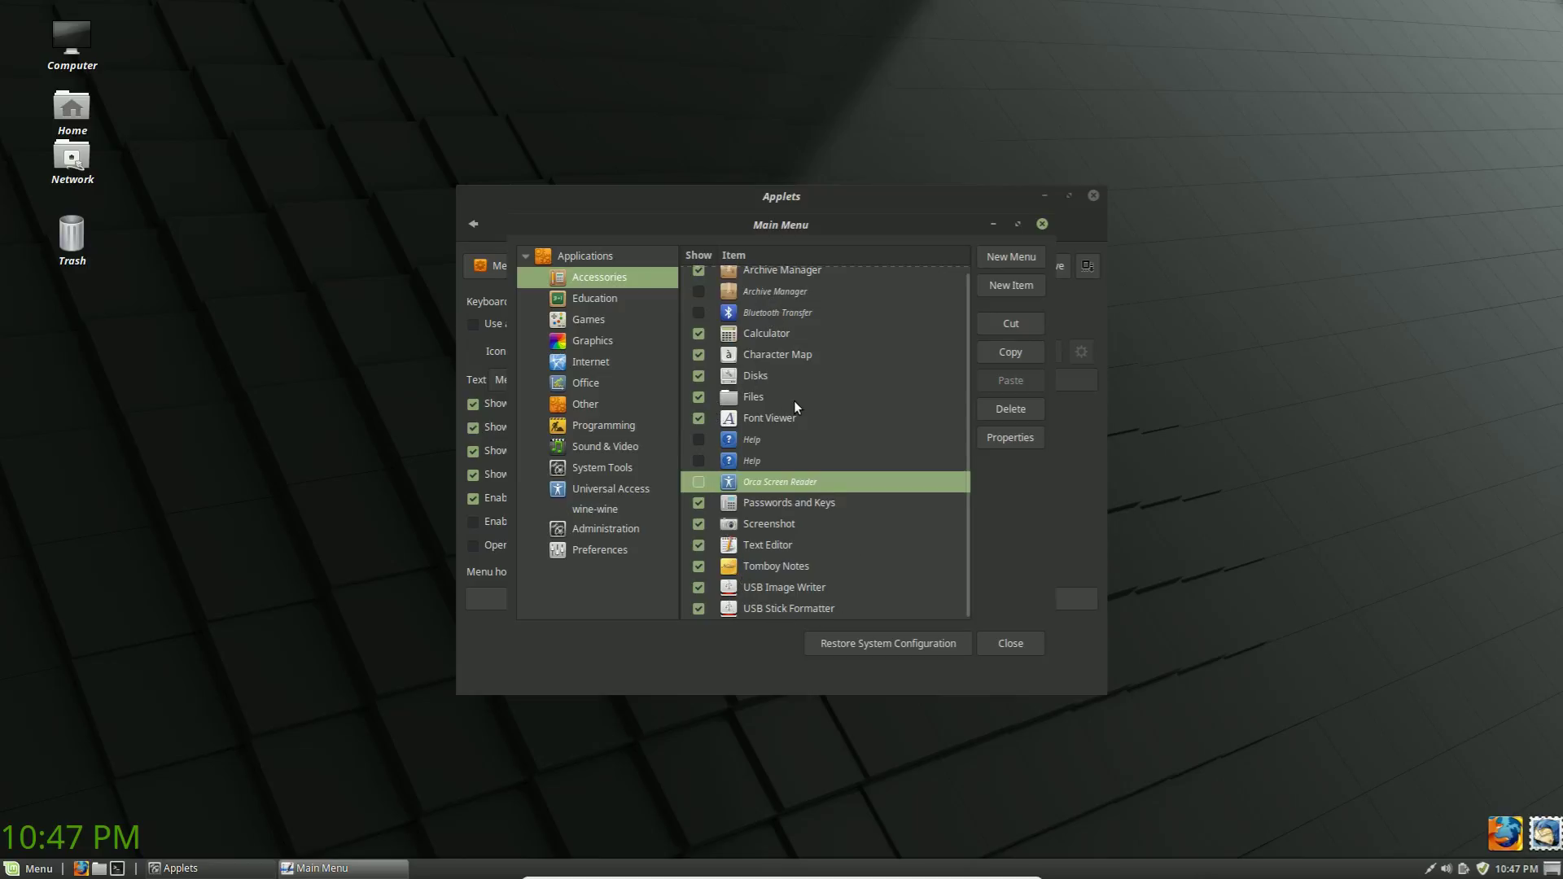
scroll(794, 400, up, 1)
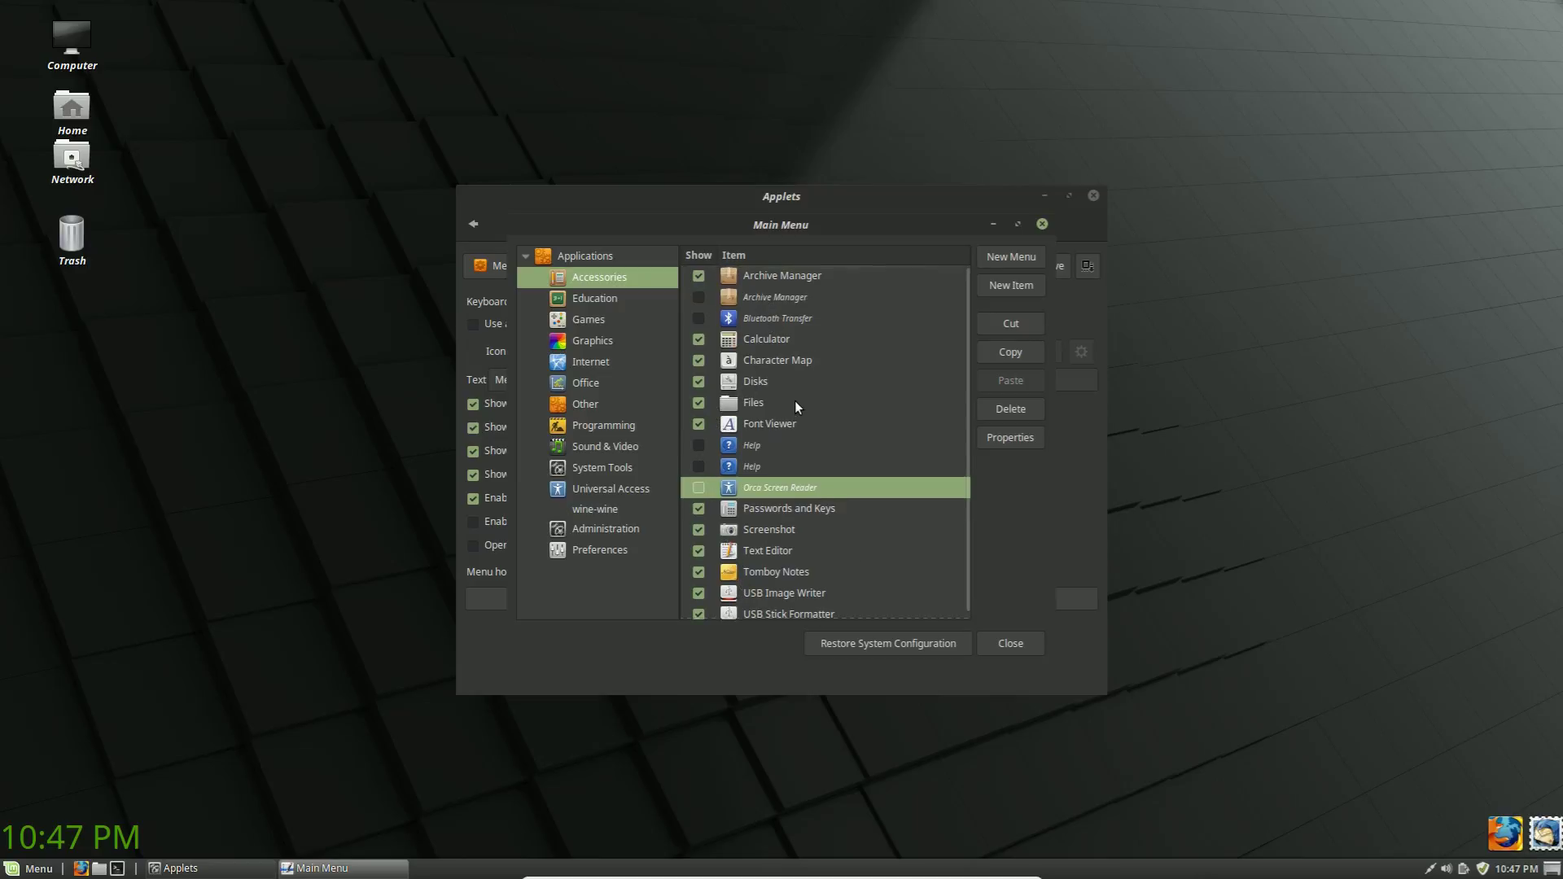
Look through Education, Games and Graphics, and hide HexChat and Pidgin Internet Messenger in the Internet category.
click(596, 297)
click(603, 318)
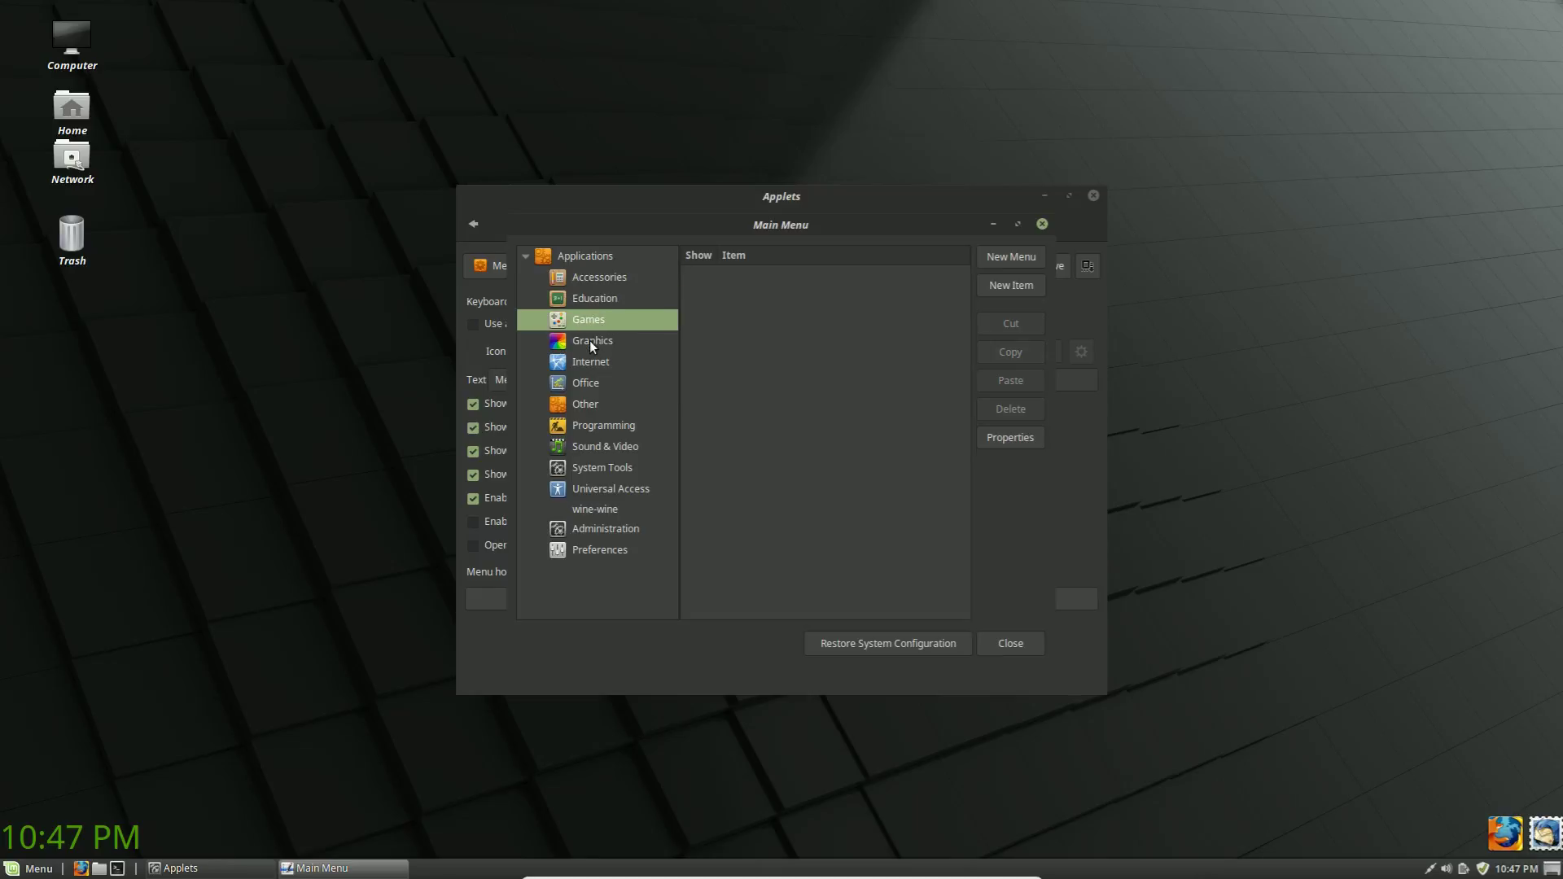
click(589, 342)
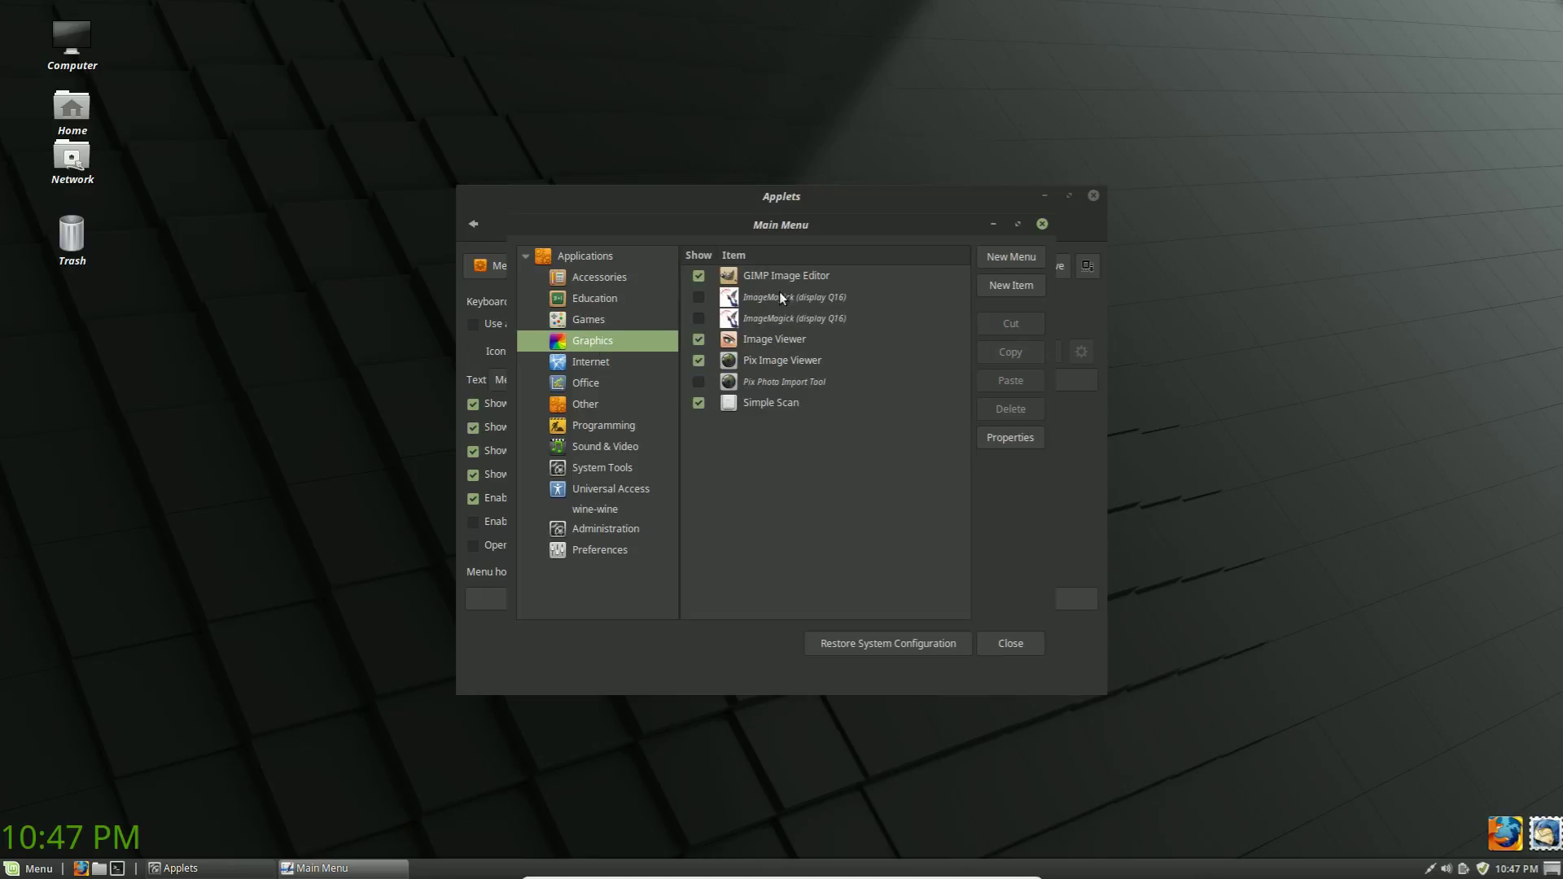
click(599, 360)
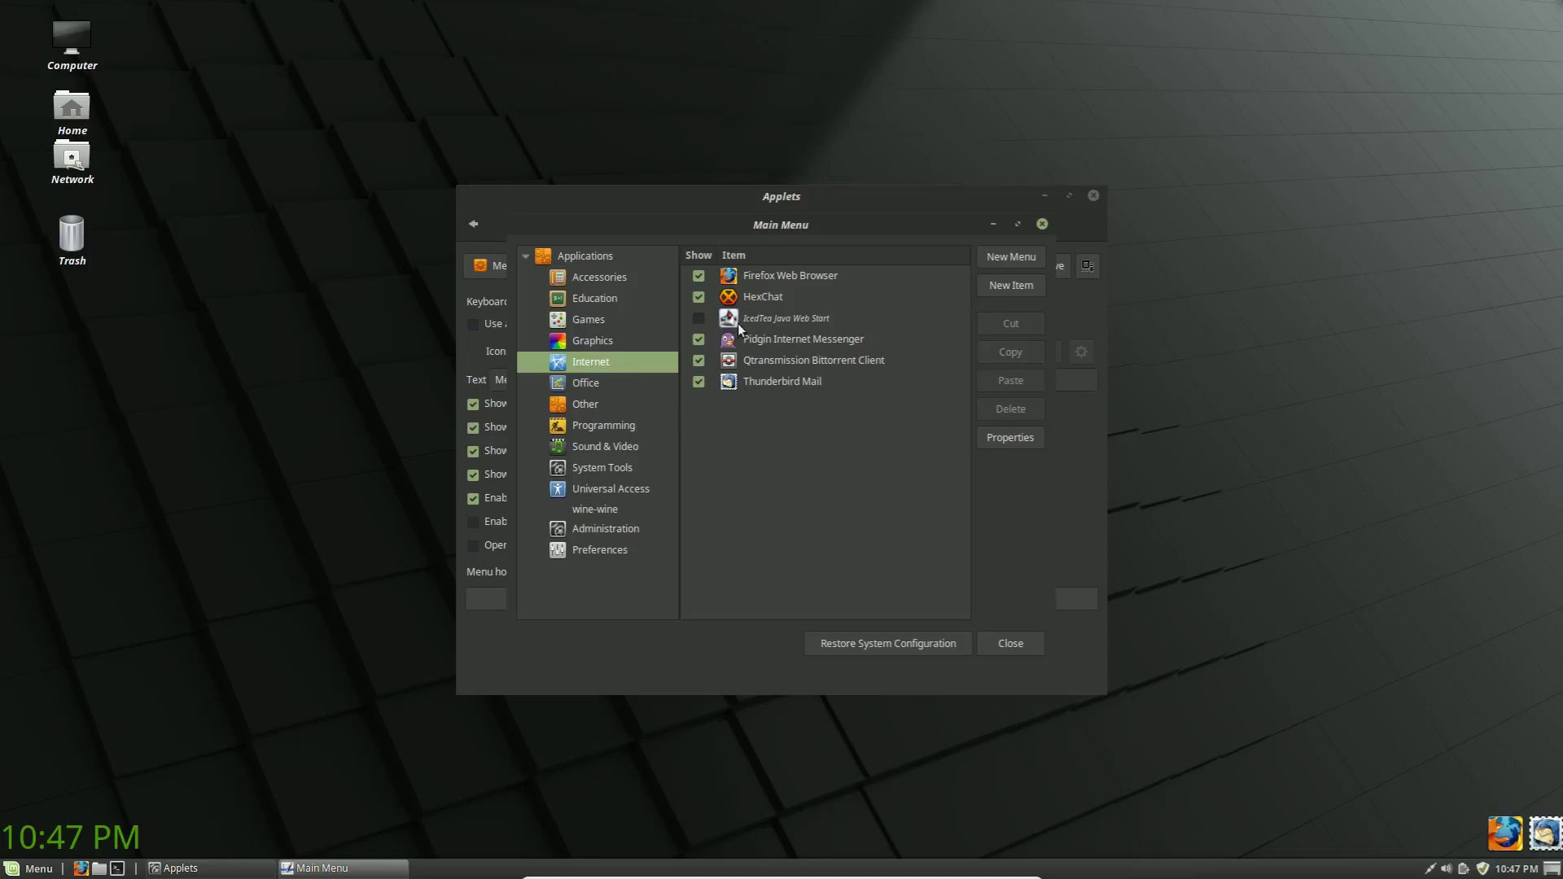
click(697, 295)
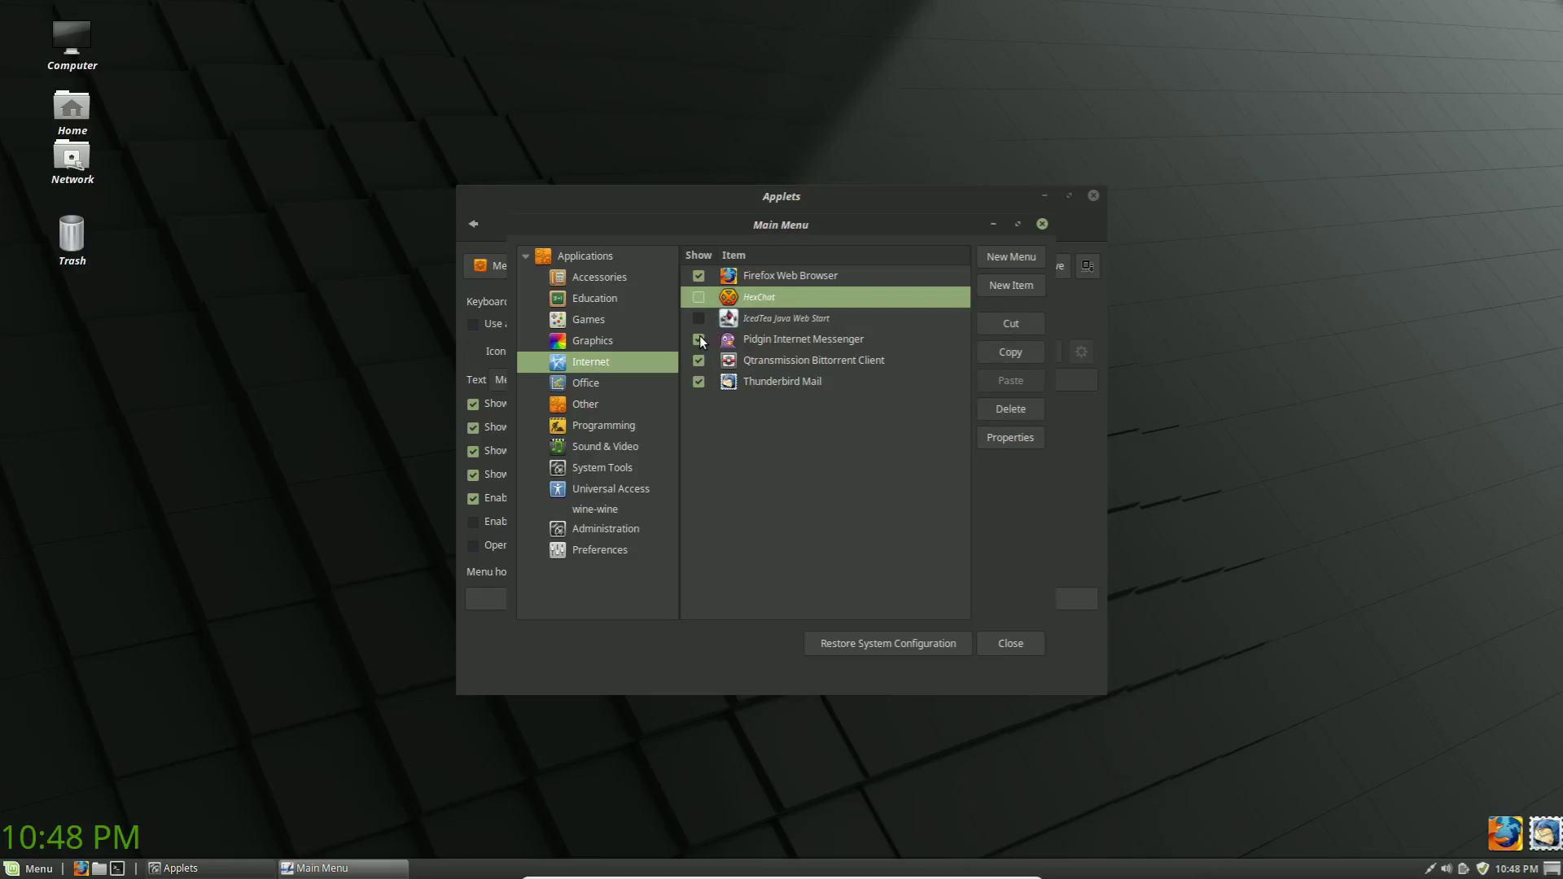
click(699, 339)
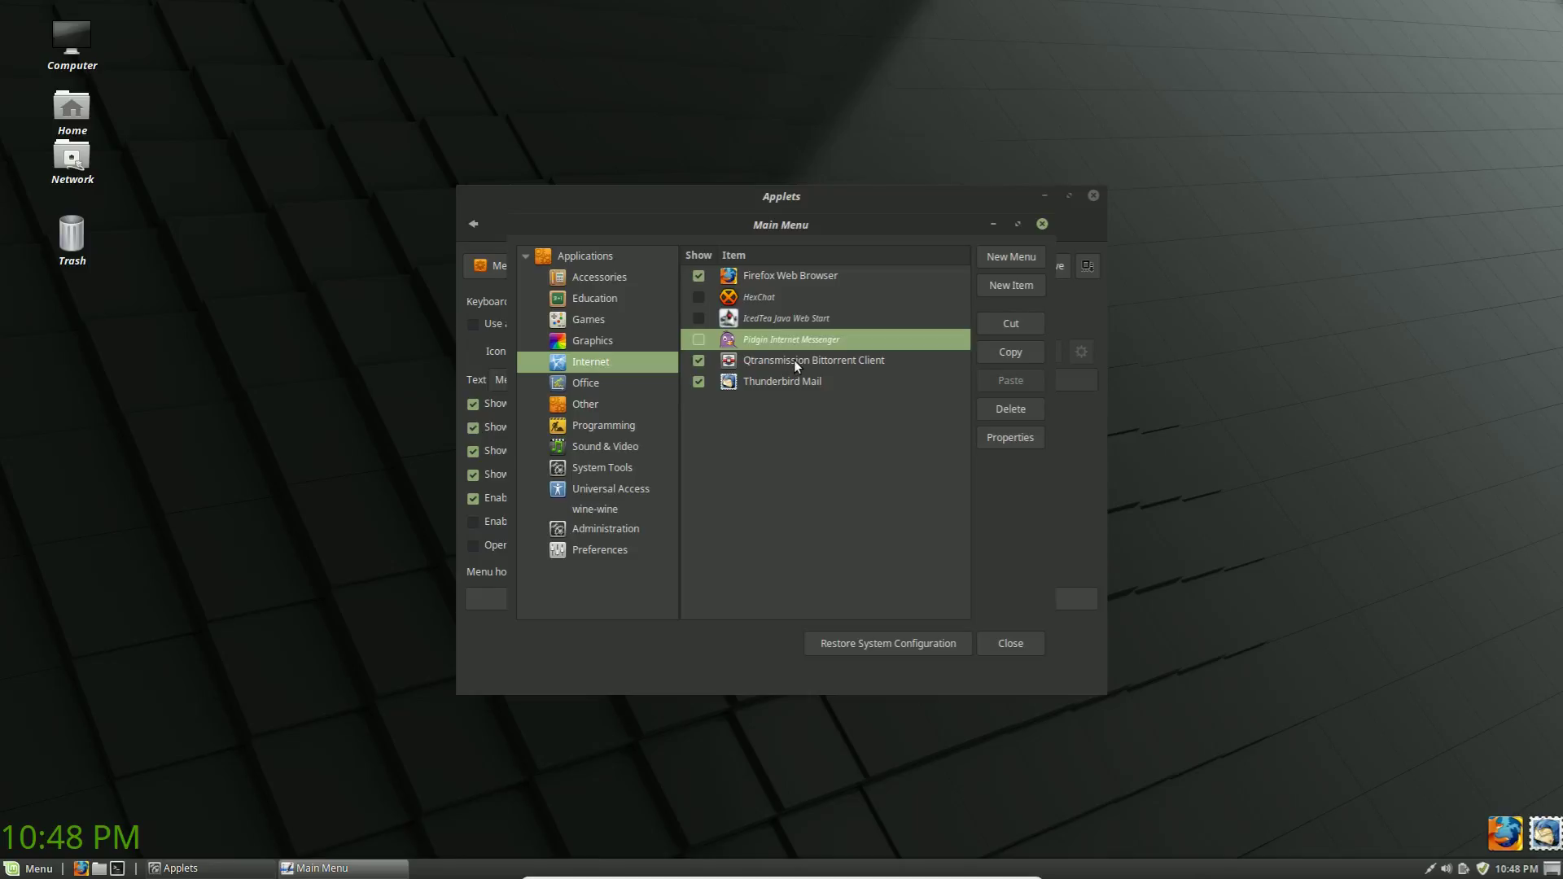
Check the Internet category in the application menu, and hide Qtransmission Bittorrent Client in the menu editor.
click(33, 867)
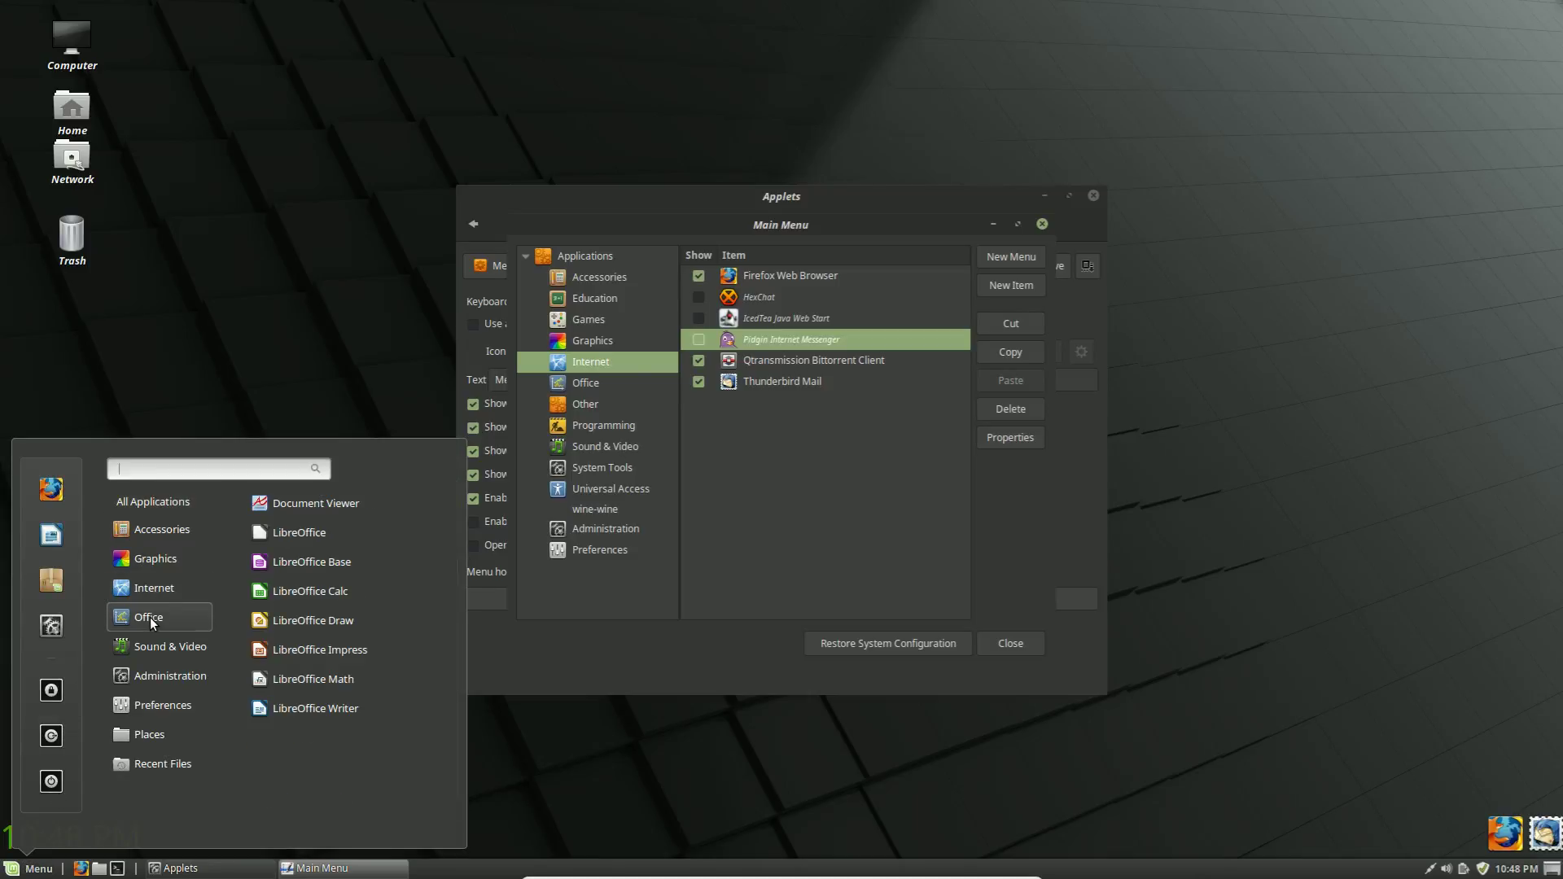
mouse_move(159, 588)
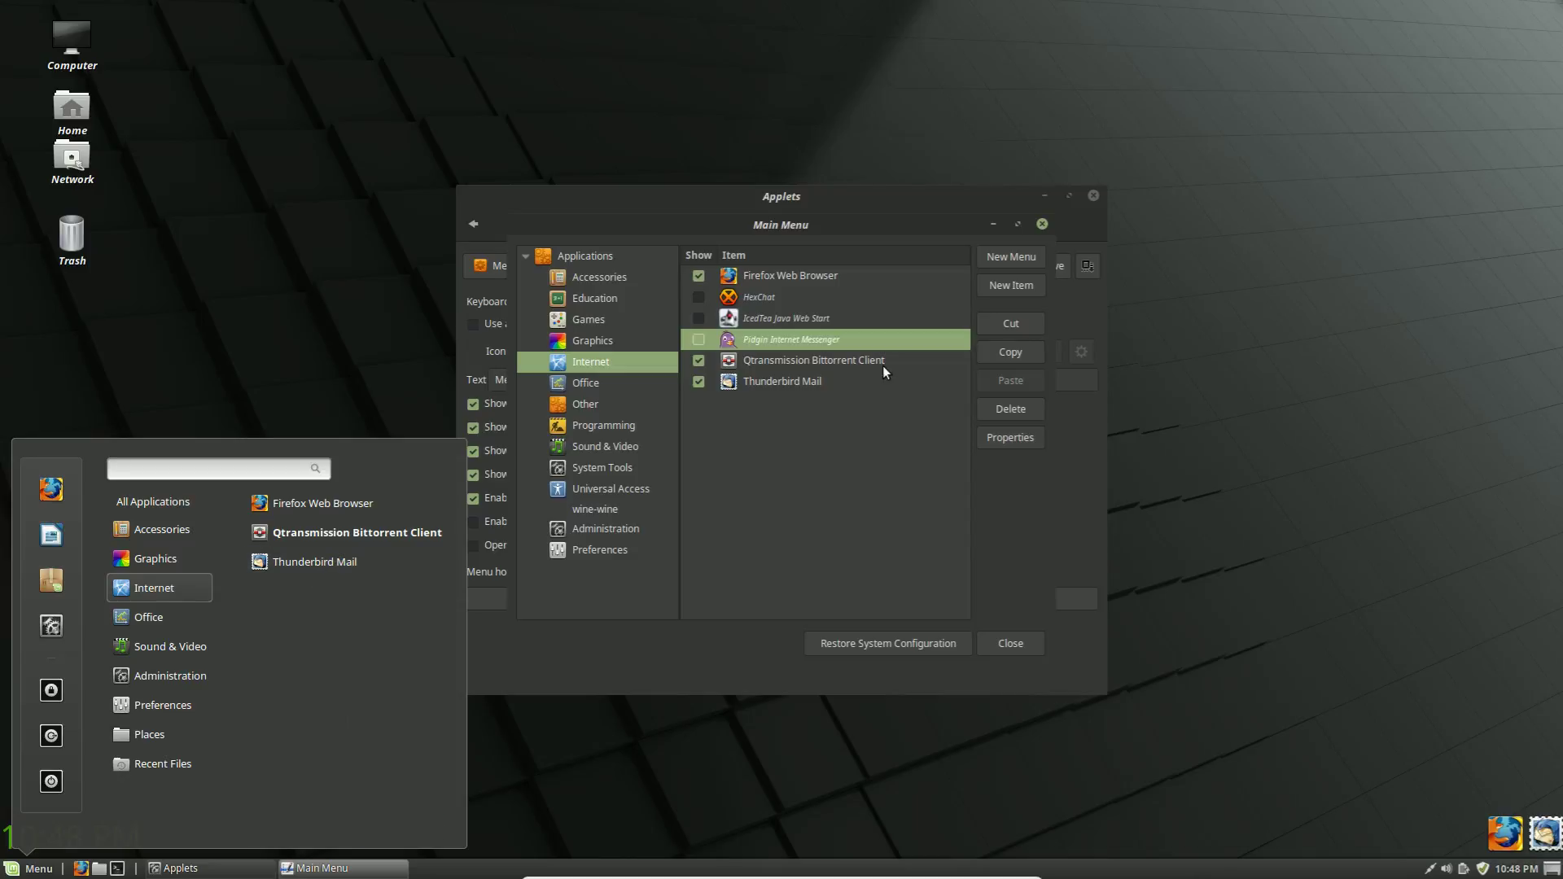
click(808, 499)
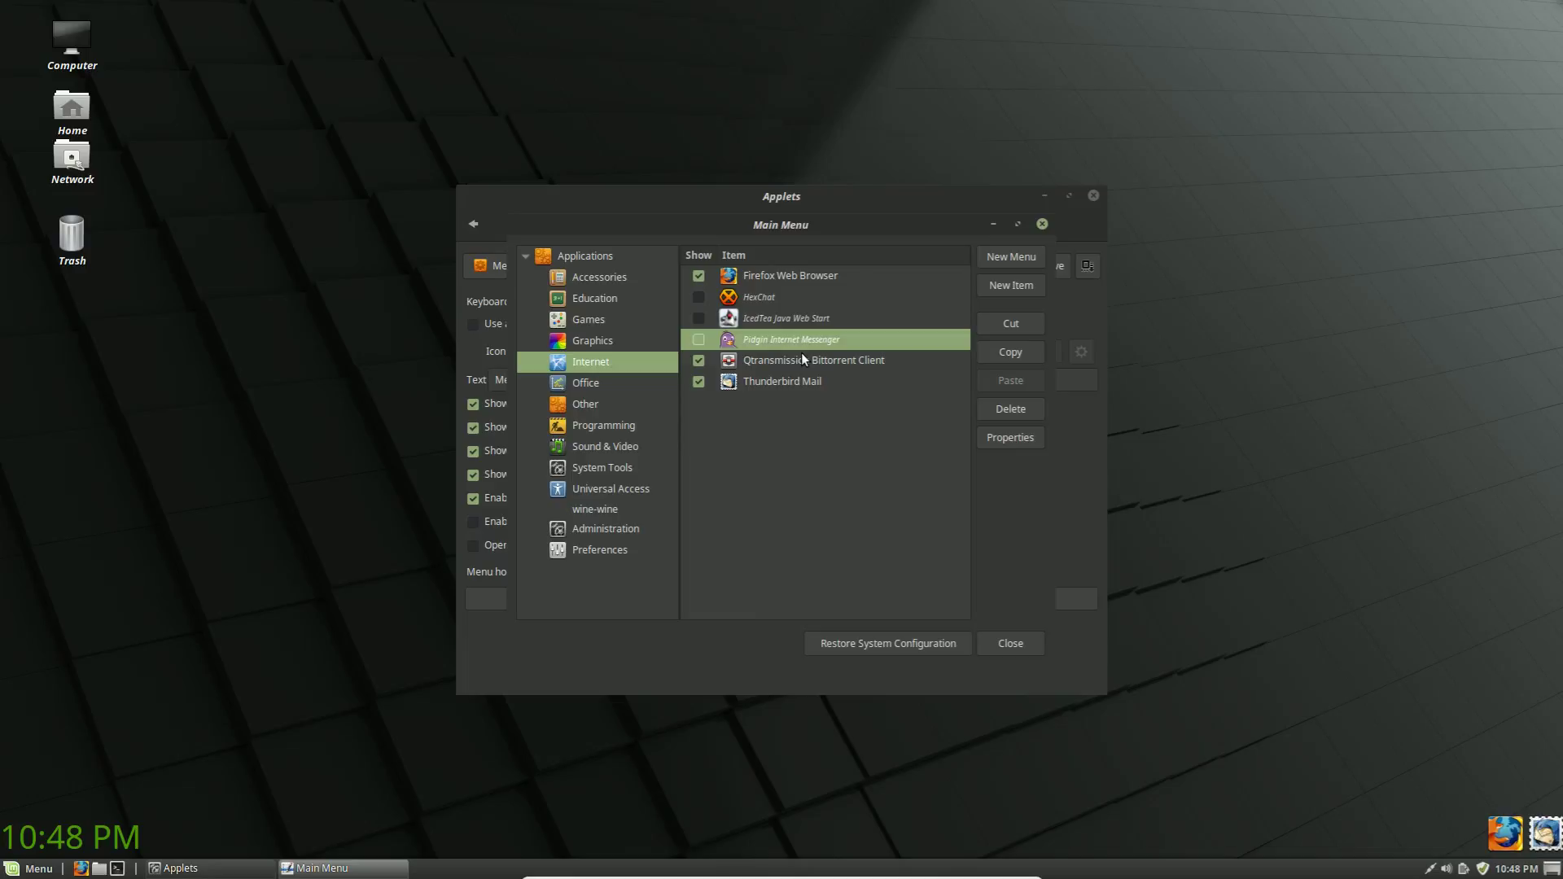
click(698, 360)
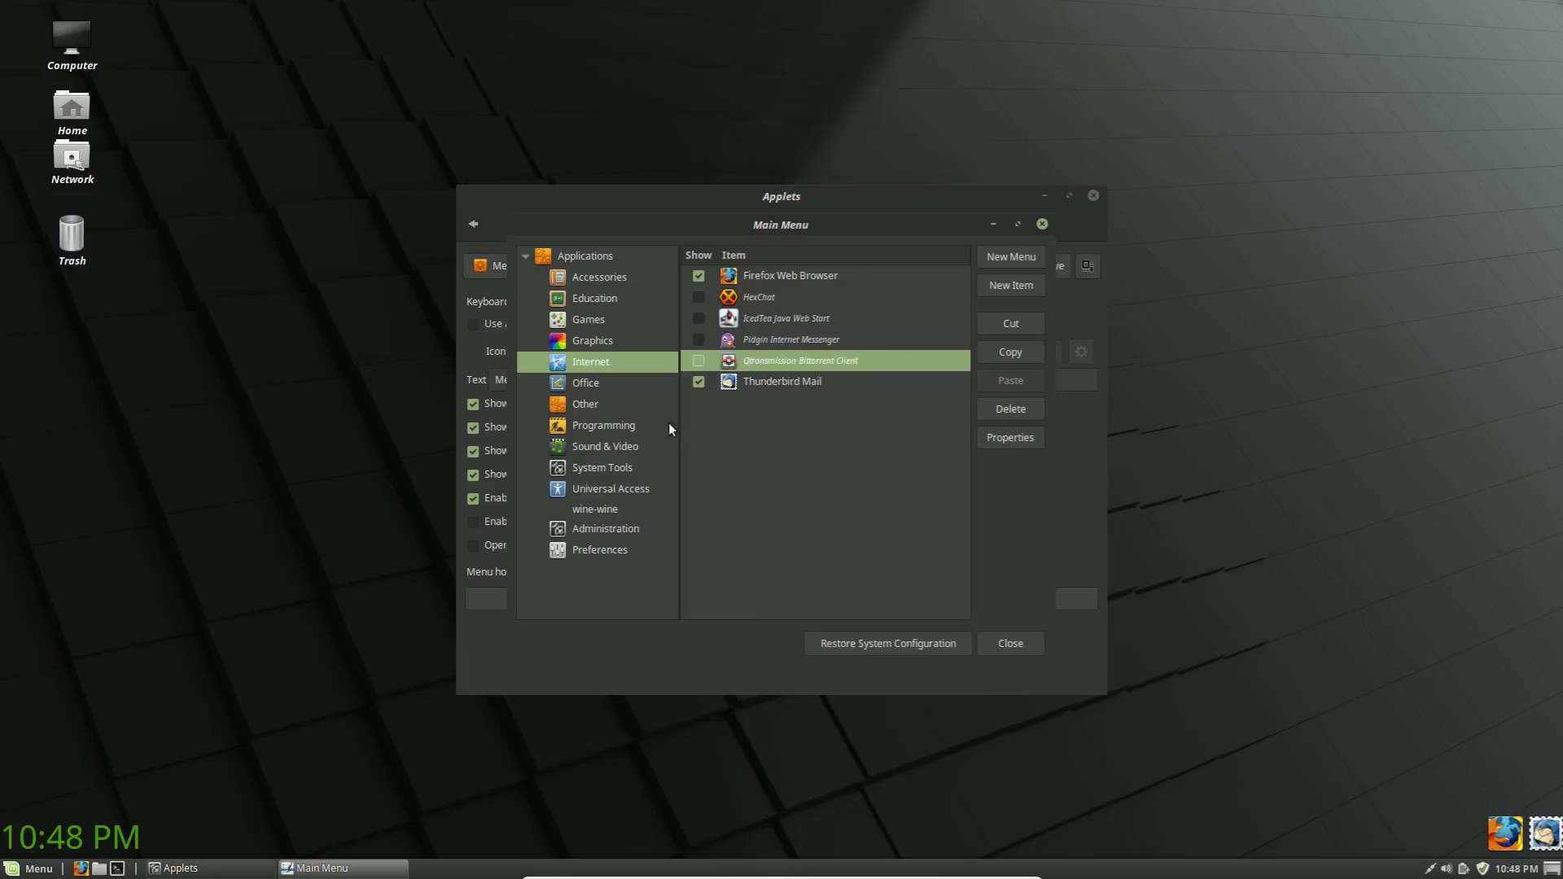
Hide LibreOffice Math, LibreOffice Base, the general LibreOffice entry and LibreOffice Draw in the Office category.
click(584, 383)
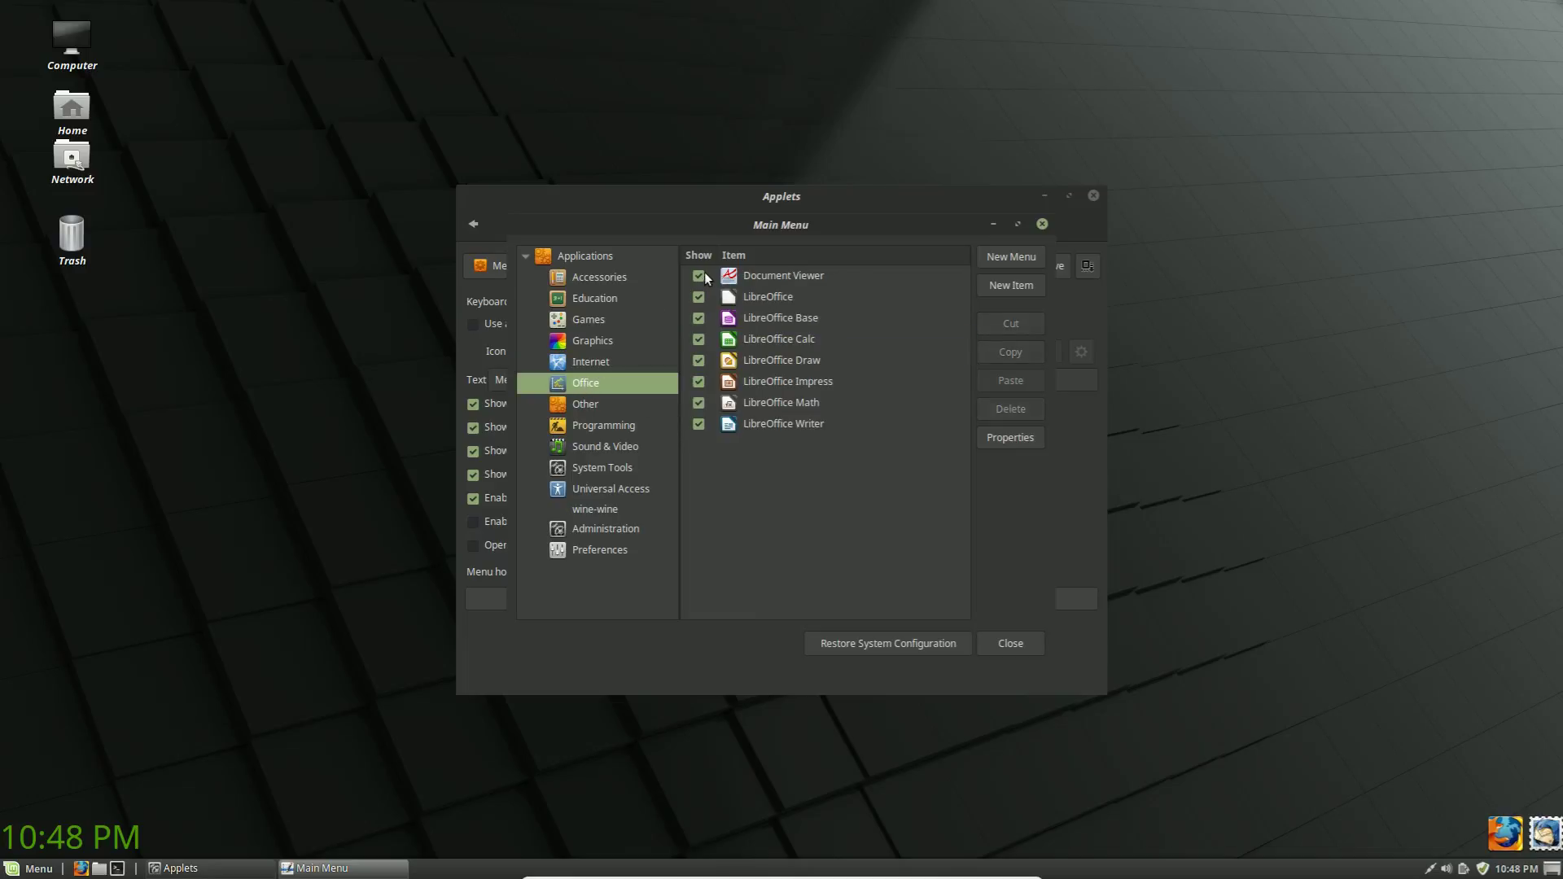
click(697, 403)
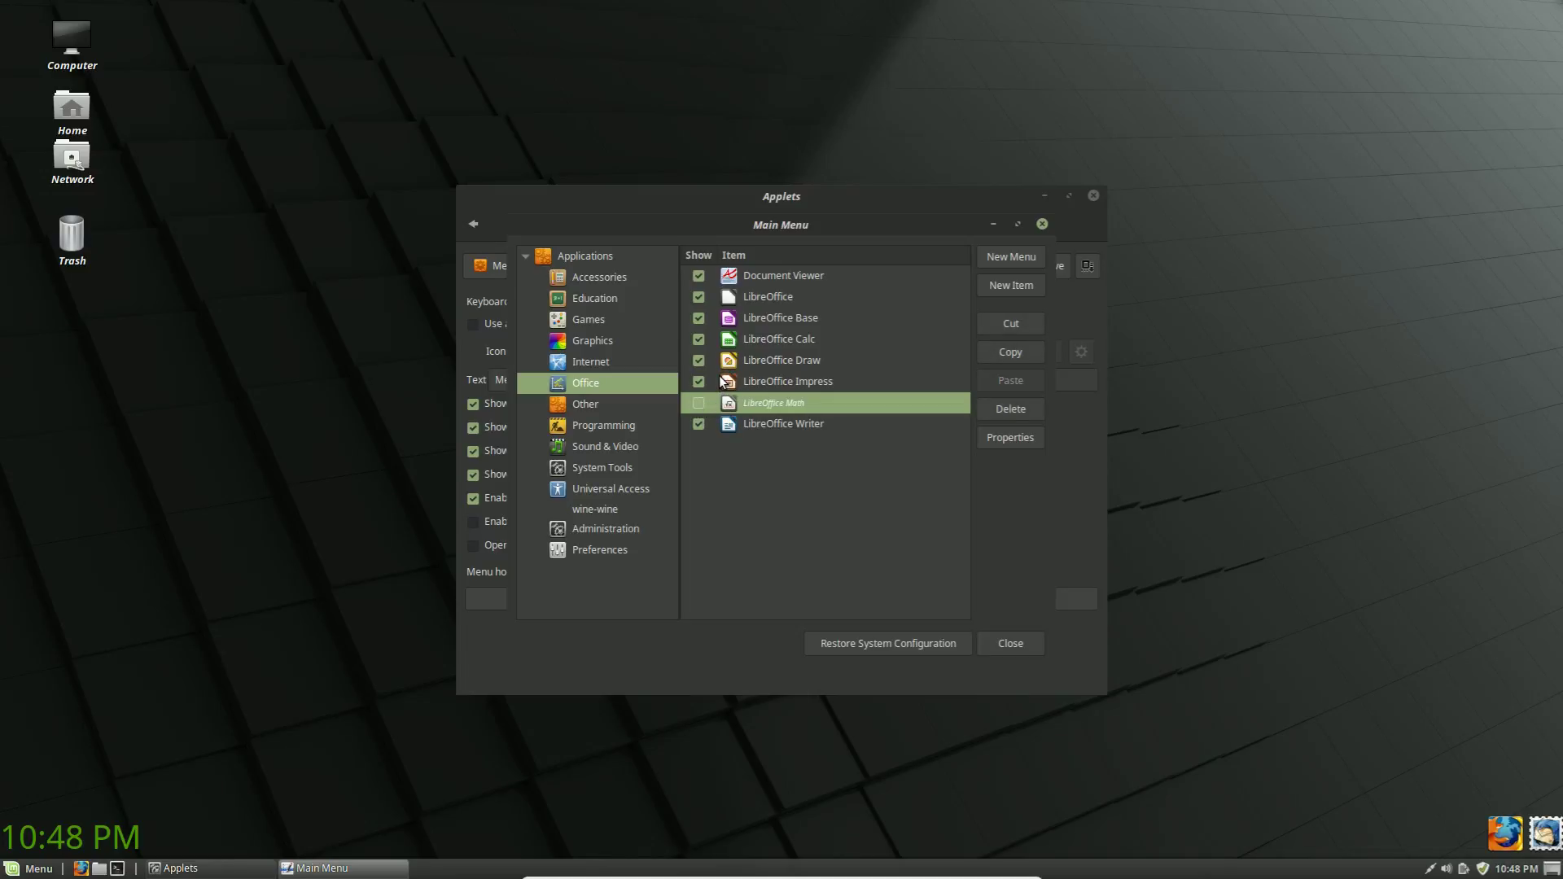
click(698, 318)
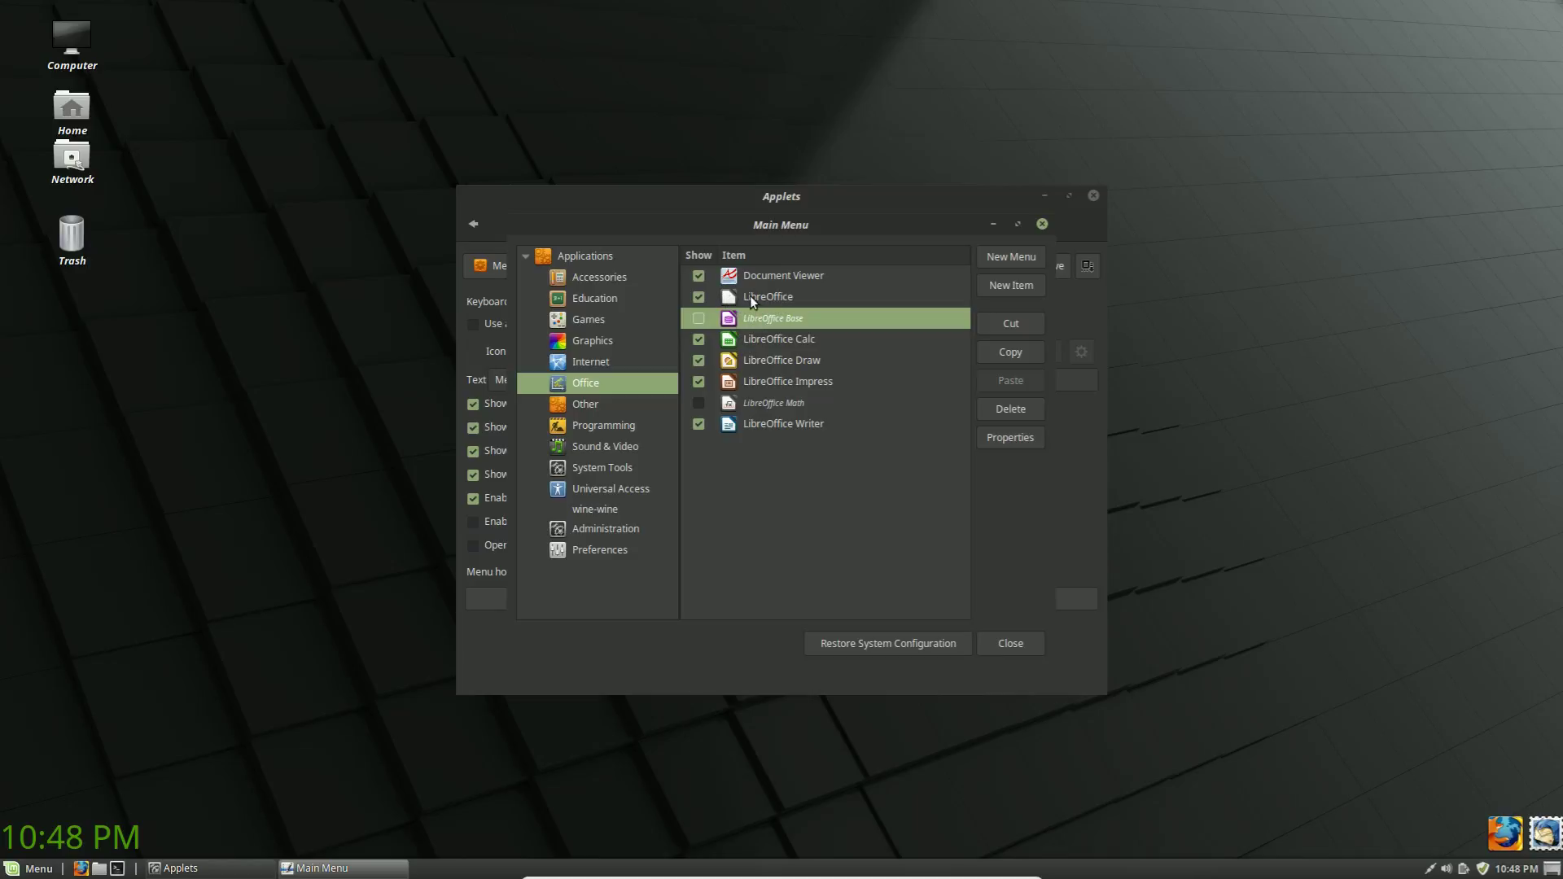
click(698, 298)
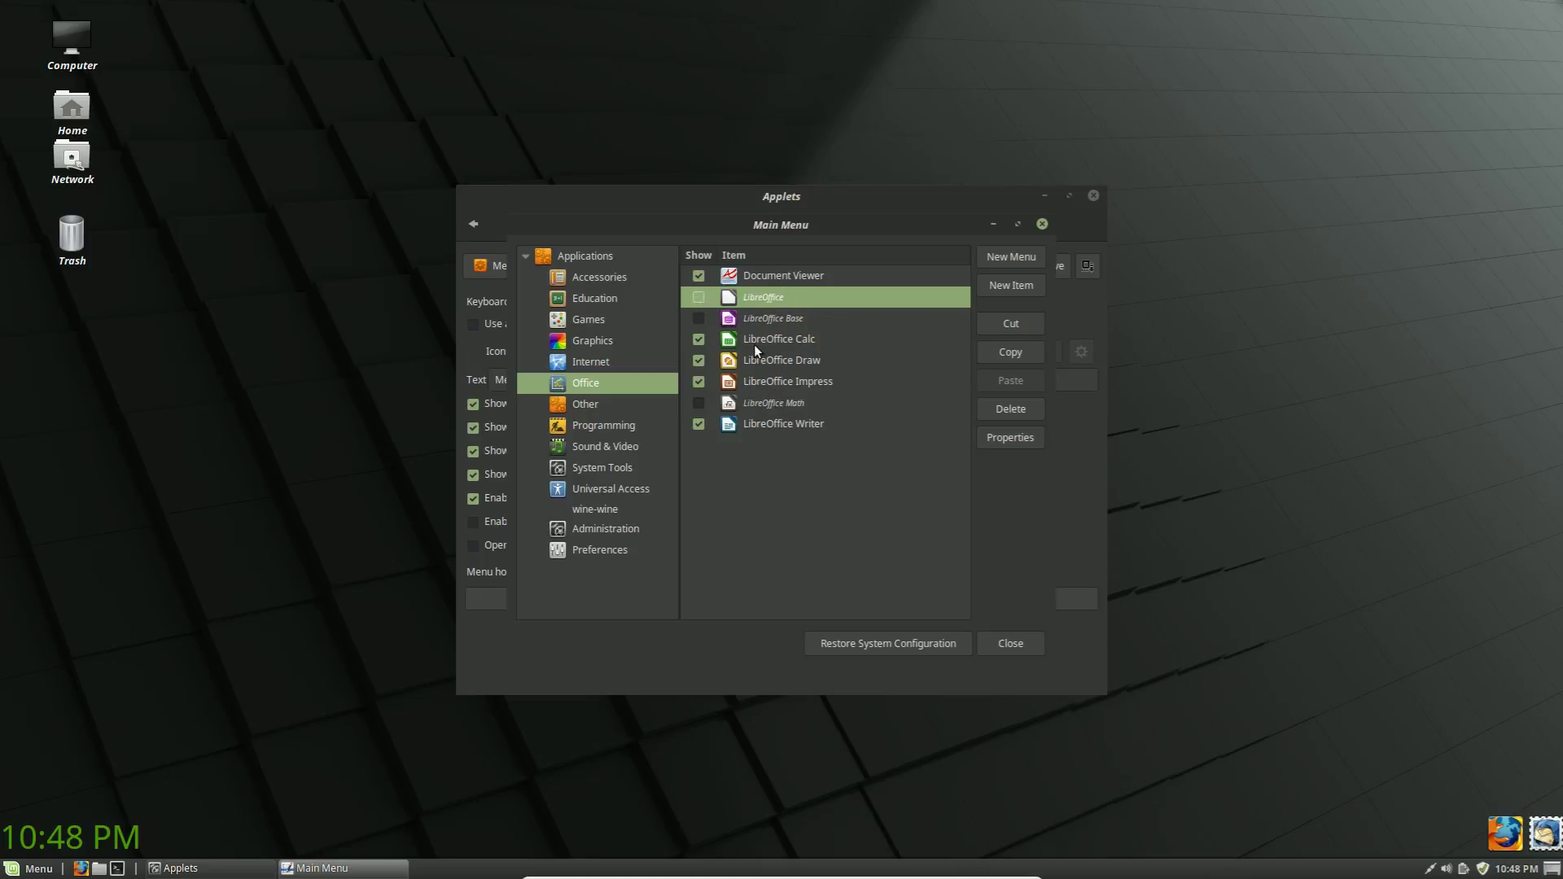
click(727, 360)
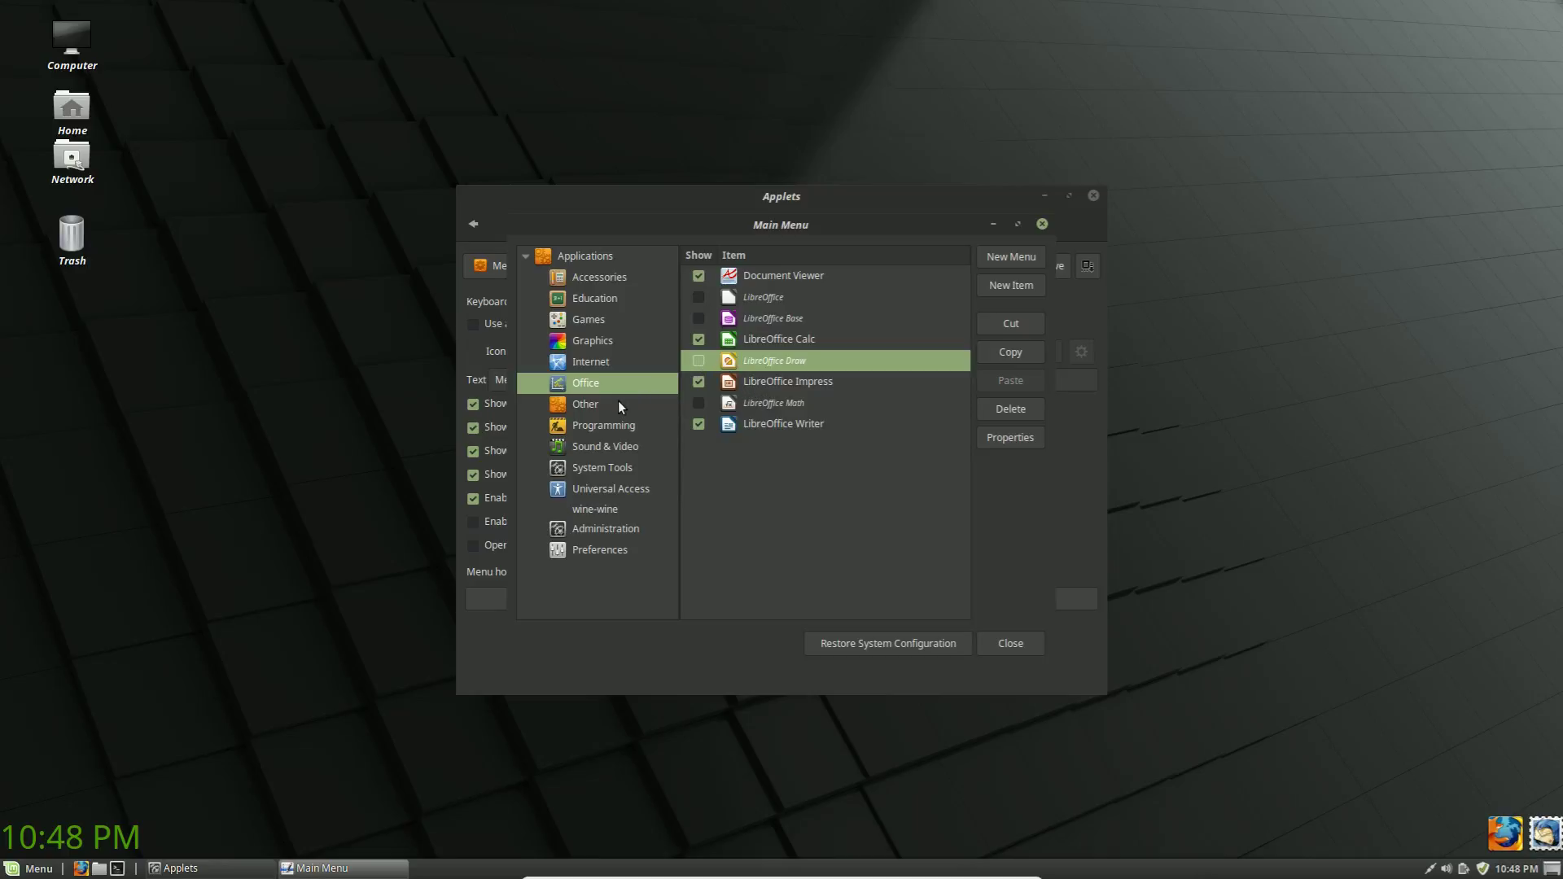
Look through the Other and Programming categories, and hide Brasero Disc Burner in the Sound & Video category.
click(587, 403)
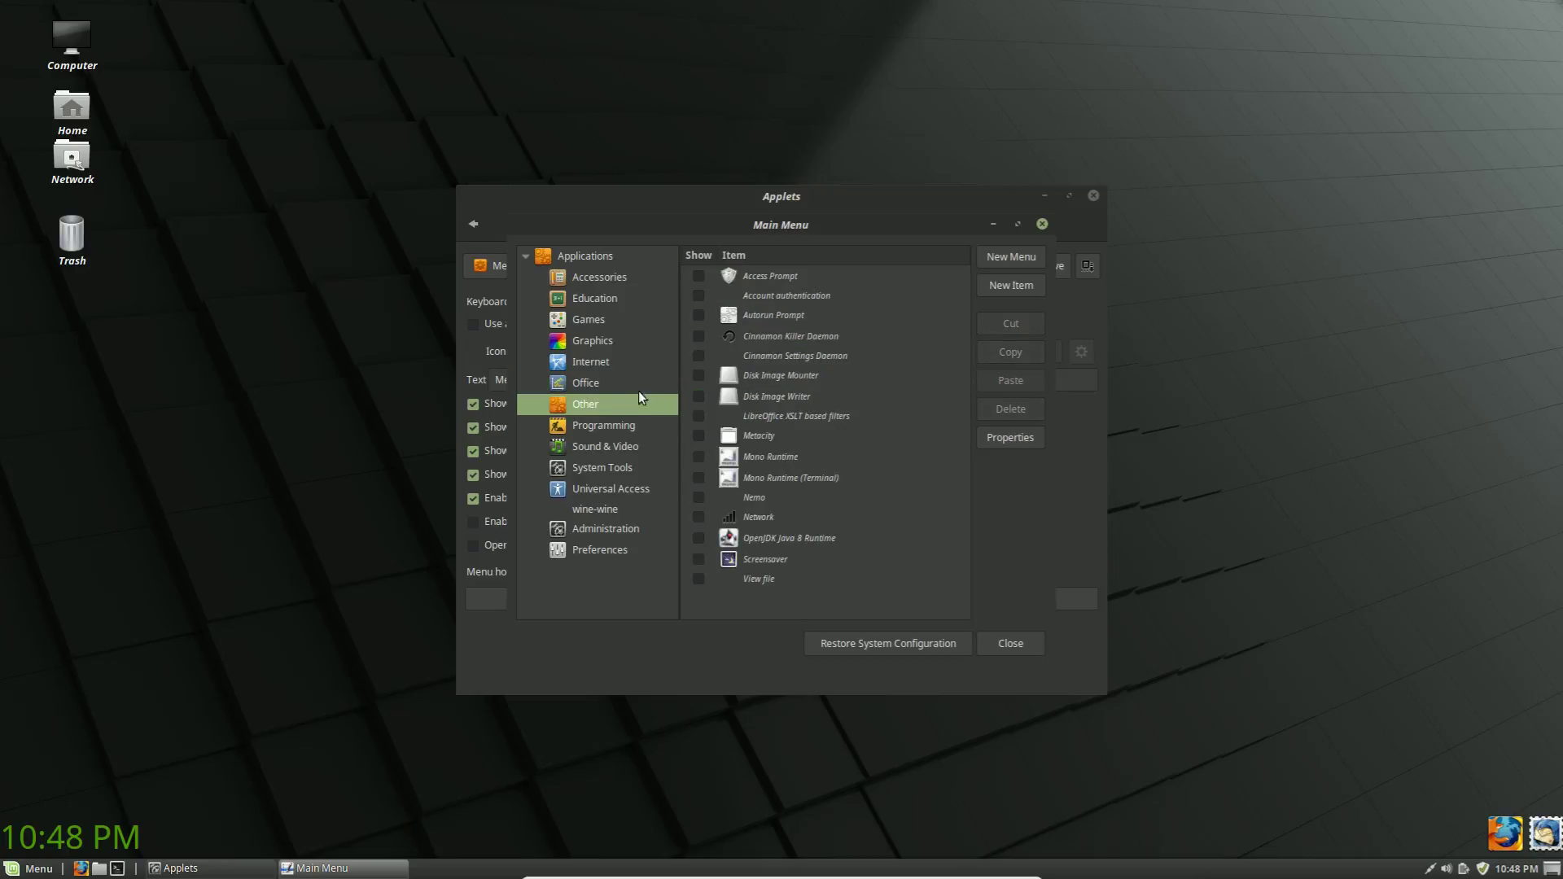
click(579, 424)
click(583, 454)
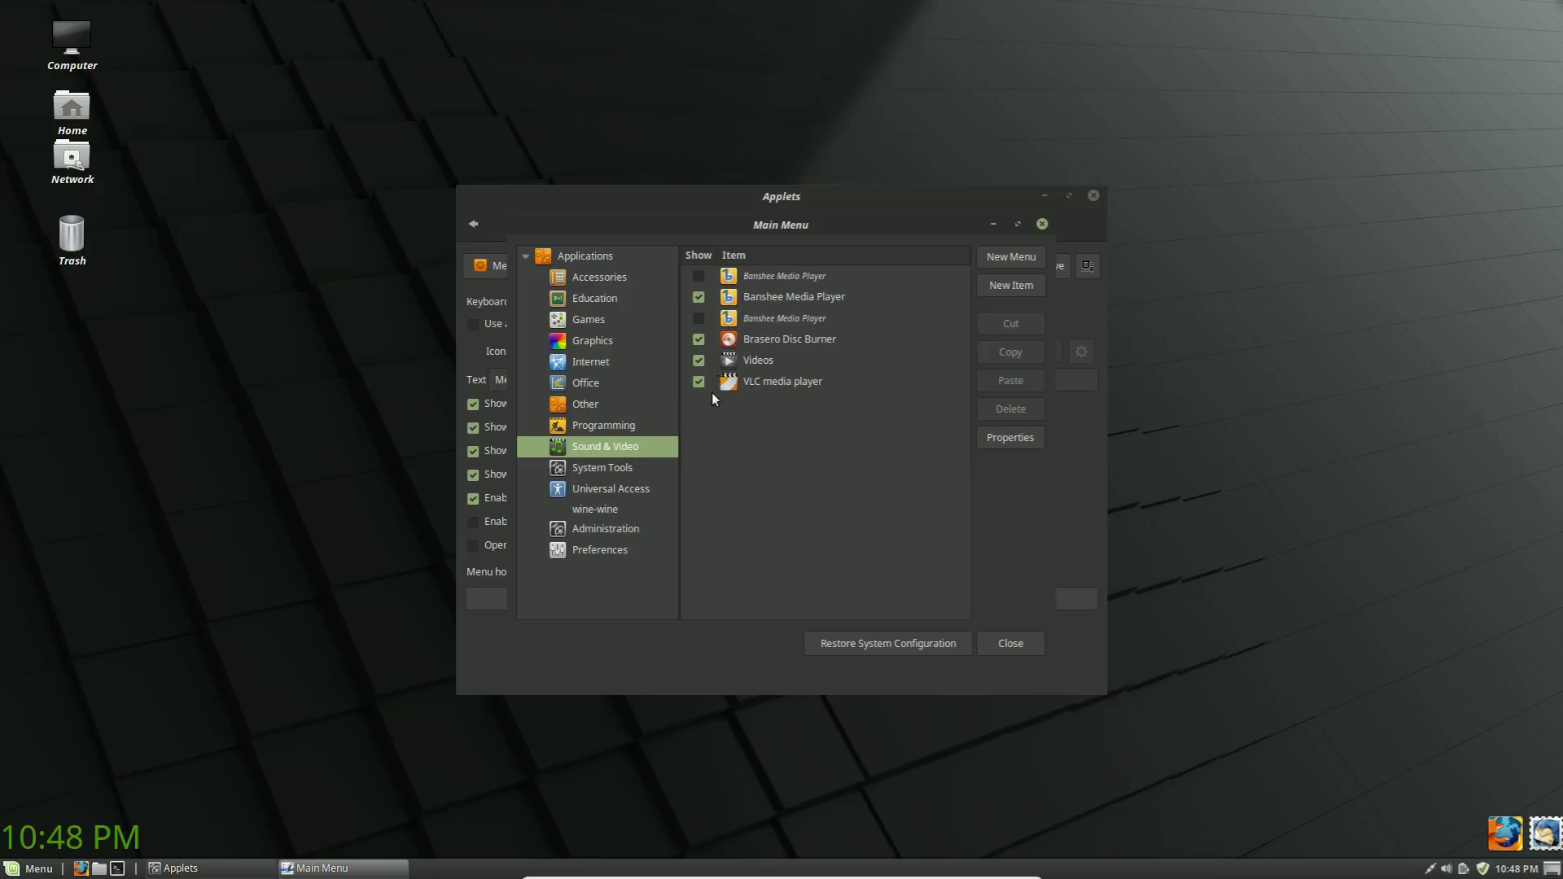
click(696, 337)
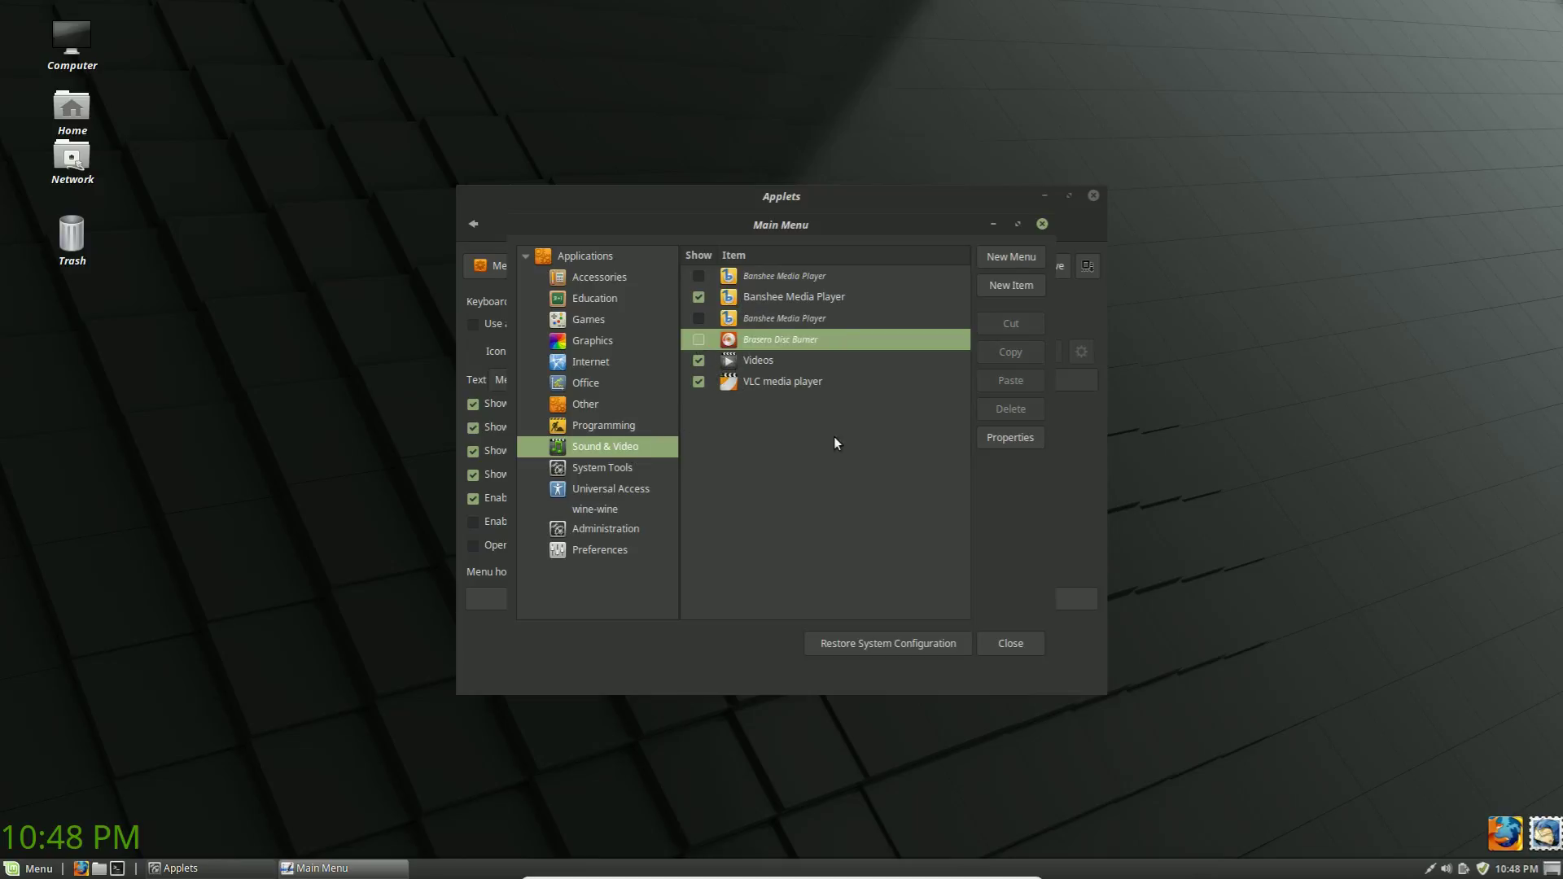
Check the System Tools and Universal Access categories, and hide Universal Access from the top-level Applications list.
click(595, 471)
click(601, 491)
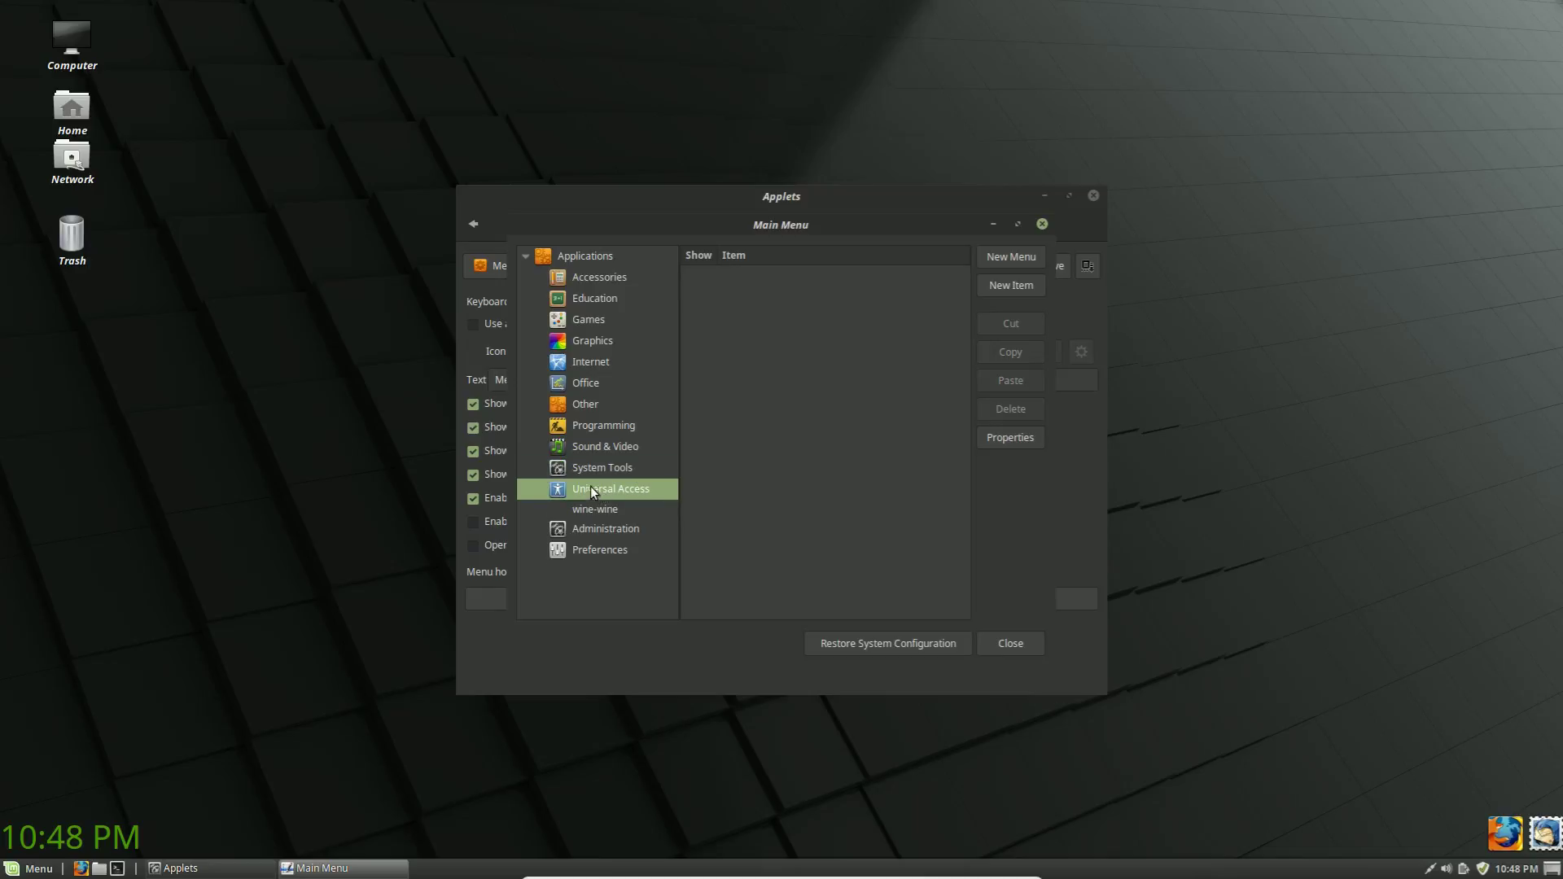
click(579, 257)
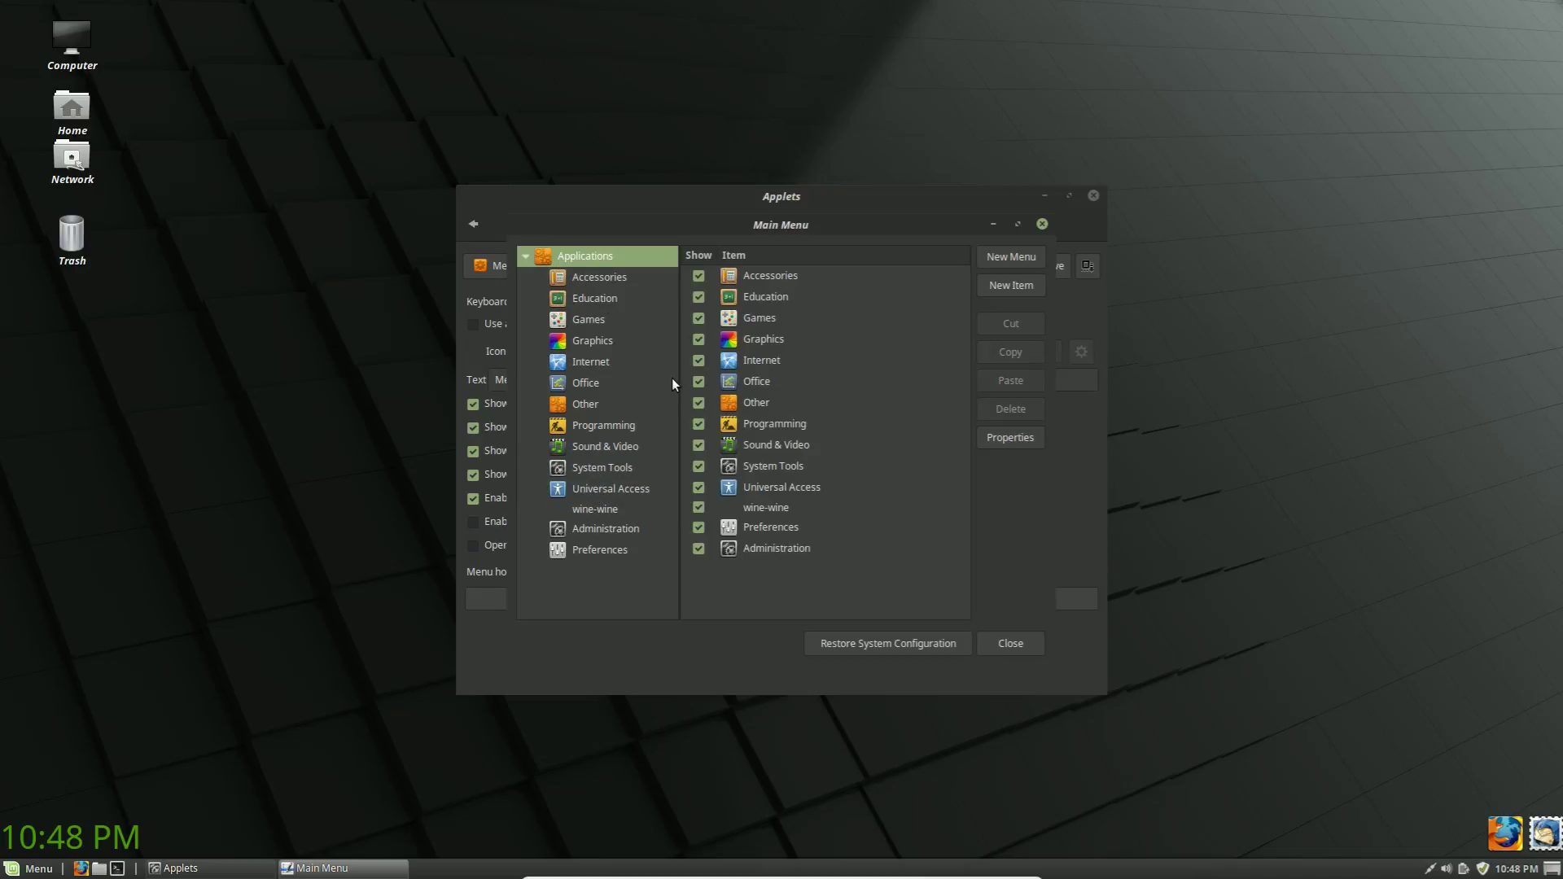
click(696, 487)
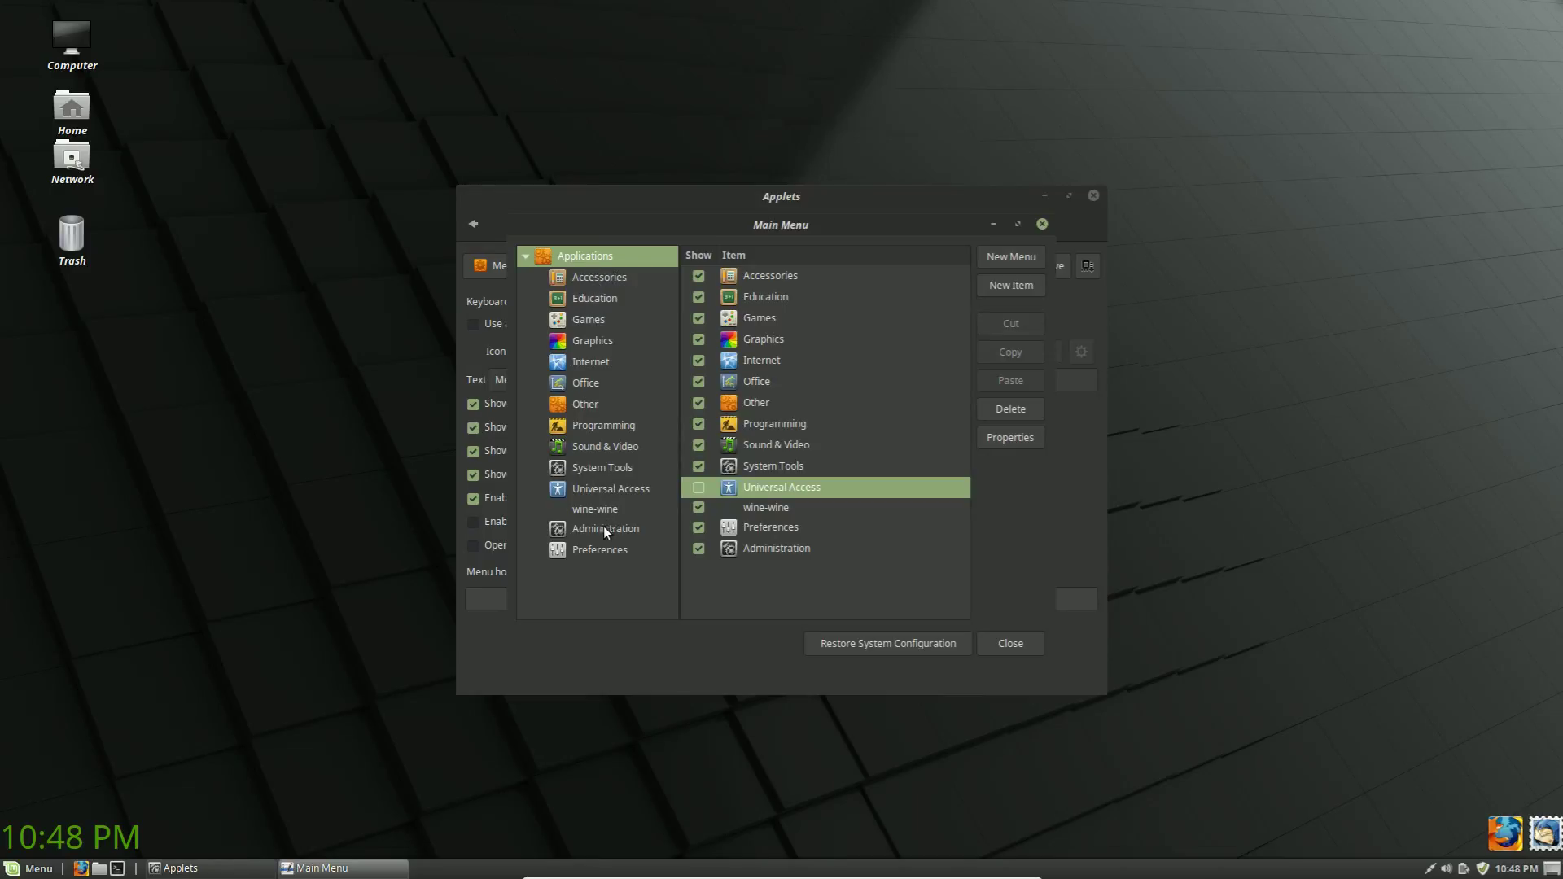
Review the Preferences and Administration entries, and close the menu editor and the Applets window.
click(585, 550)
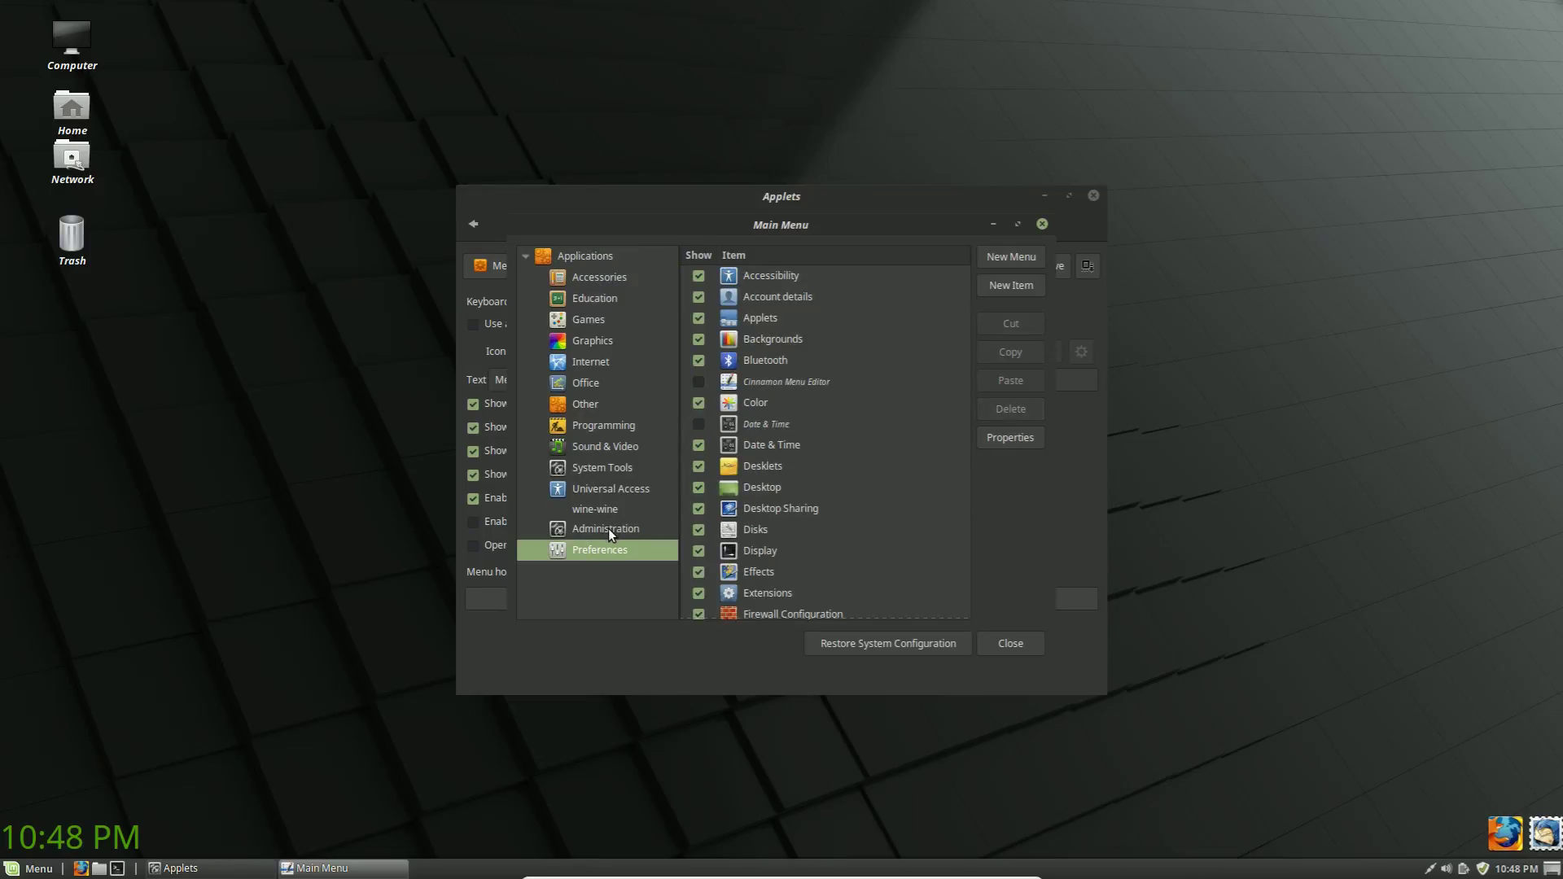
click(608, 529)
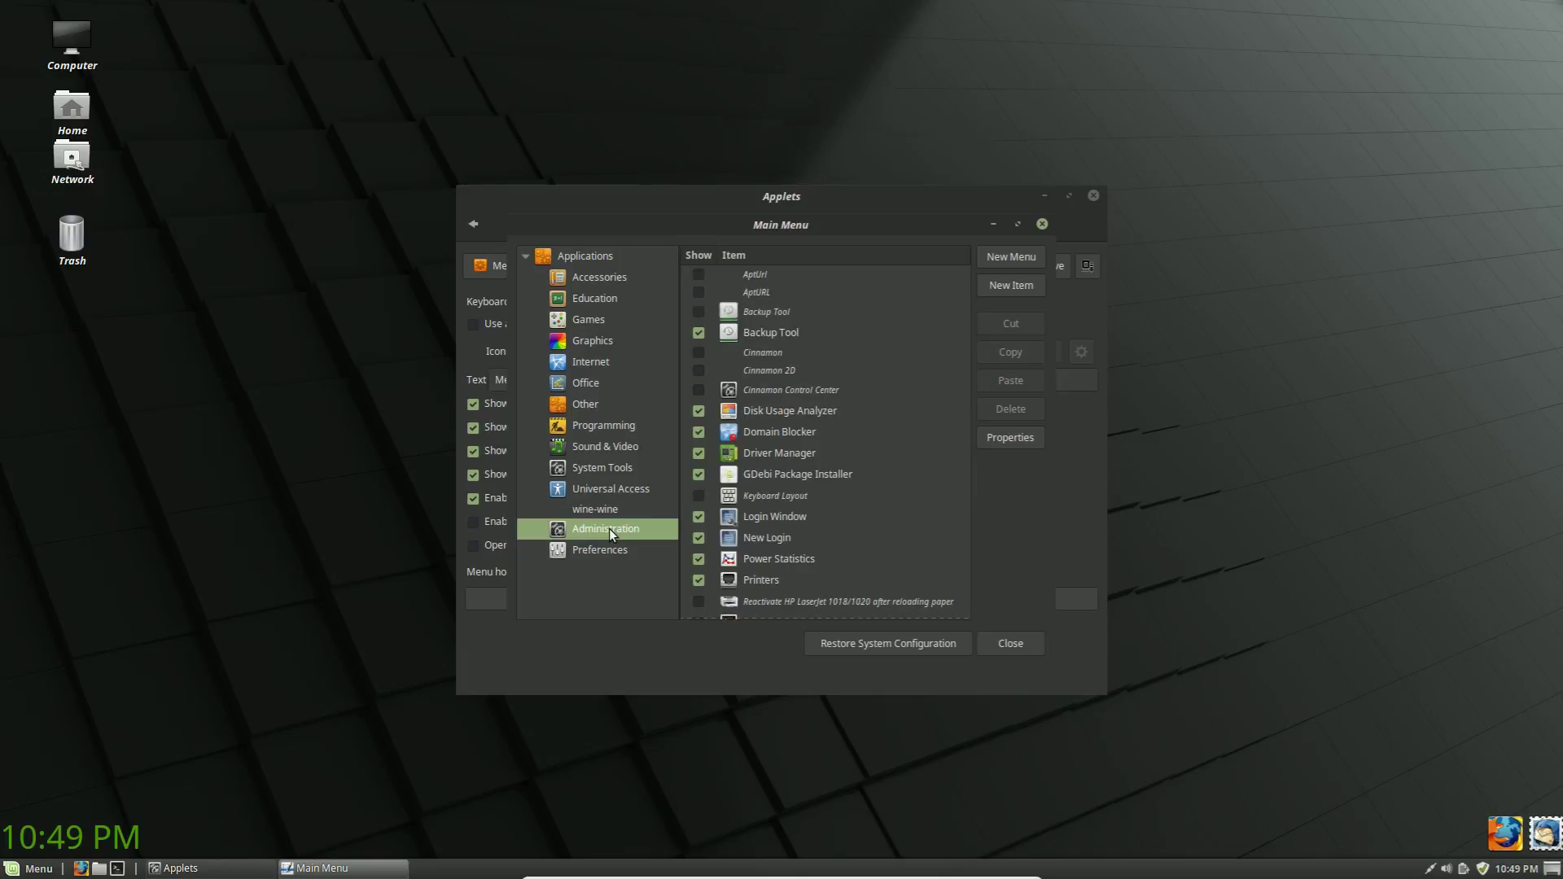
click(1010, 643)
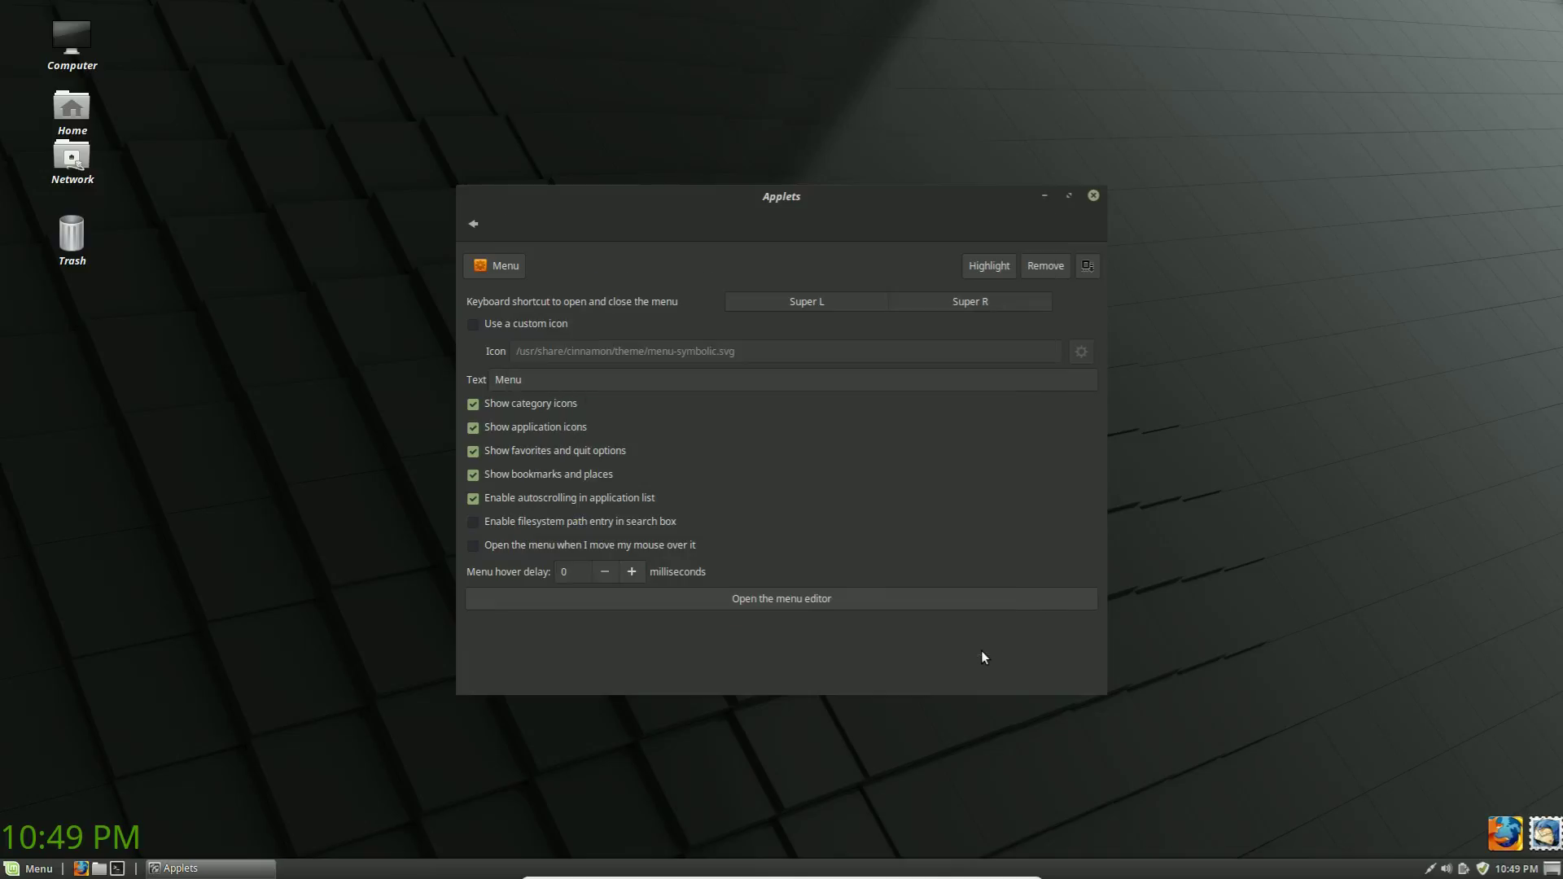
click(1093, 196)
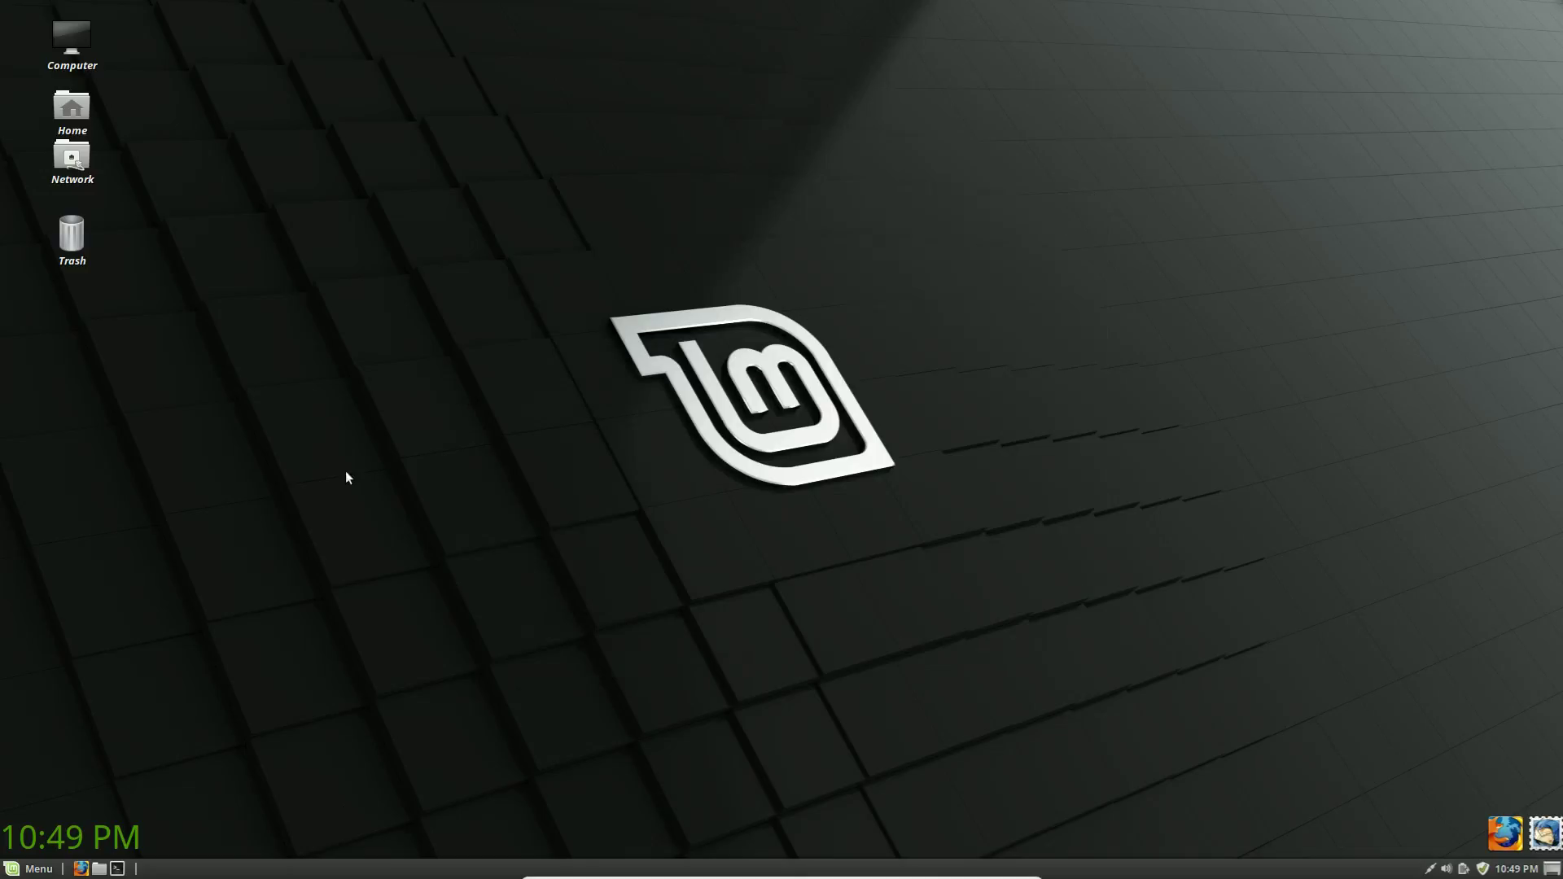
Check the remaining entries of the Internet and Office categories in the application menu.
click(26, 866)
mouse_move(160, 590)
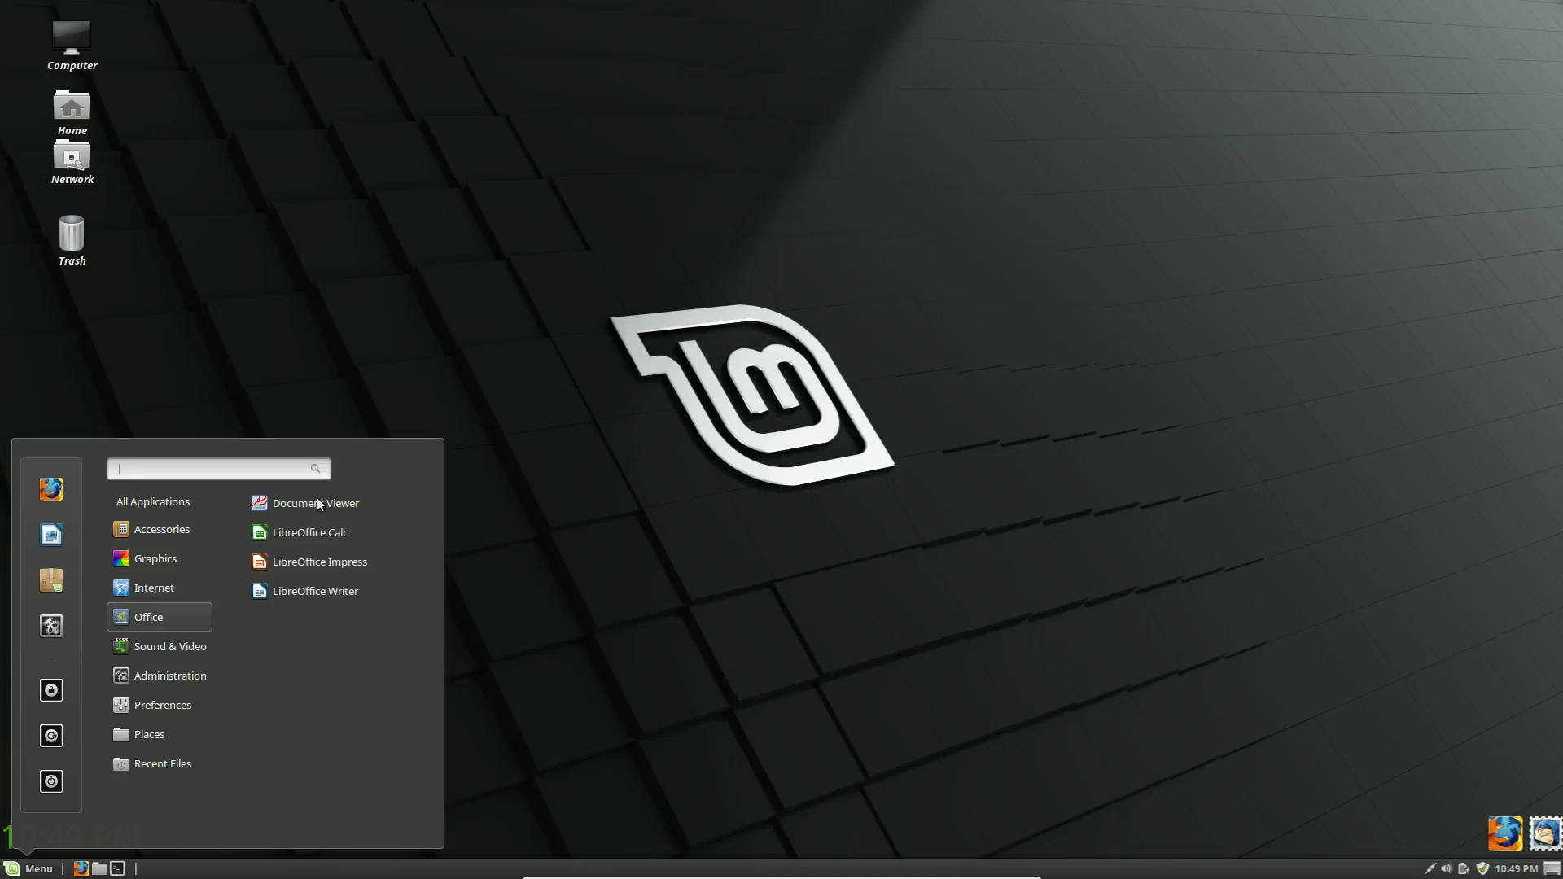
mouse_move(135, 623)
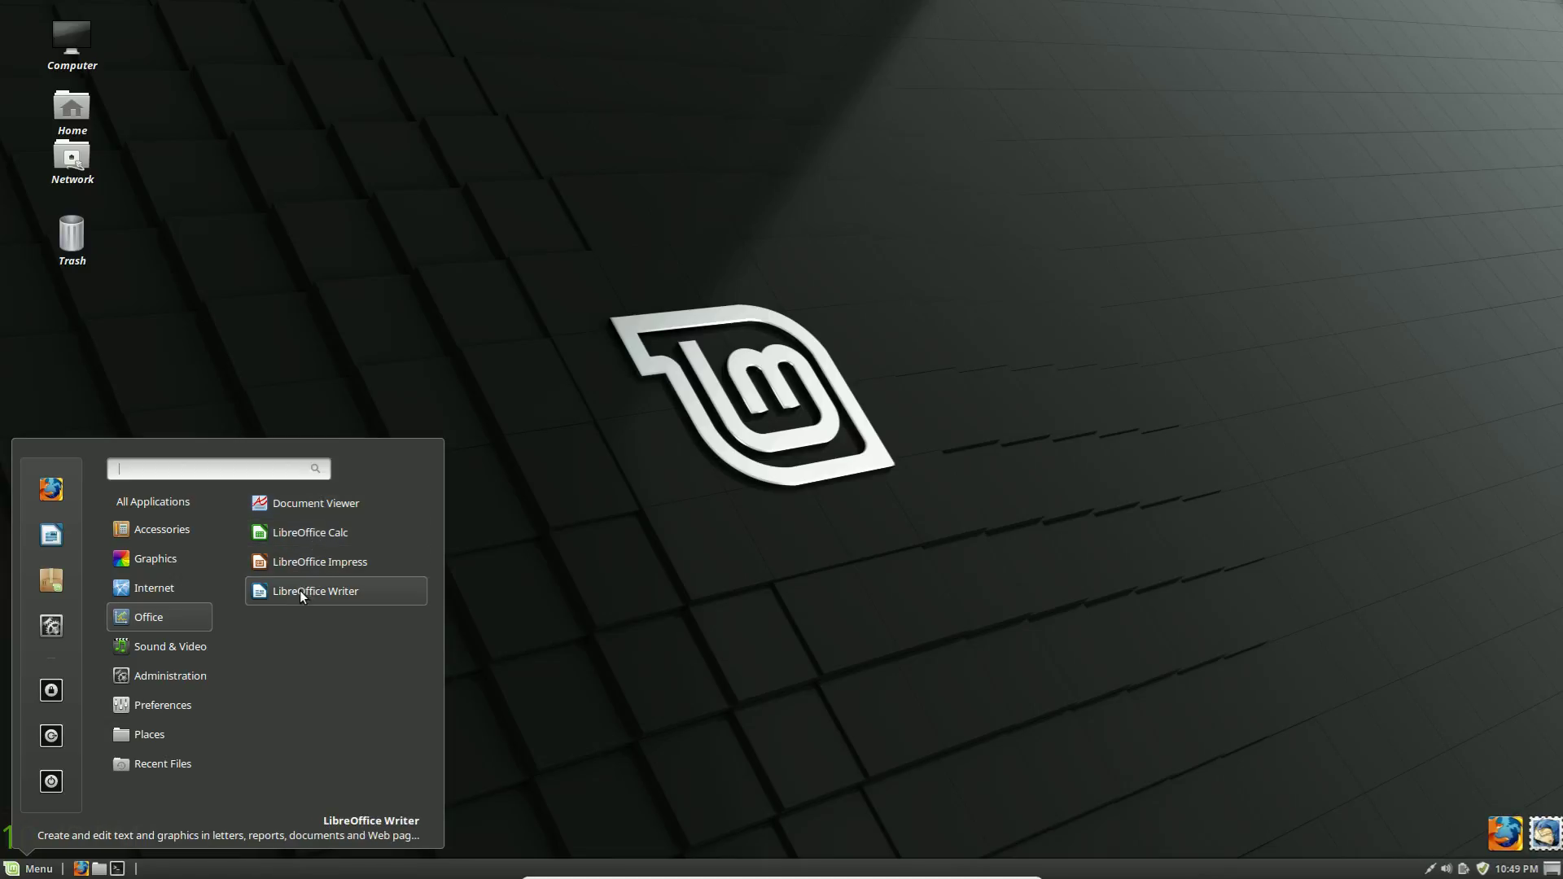
Check the Sound & Video applications, then launch the Software Manager and authenticate with the account password.
mouse_move(173, 642)
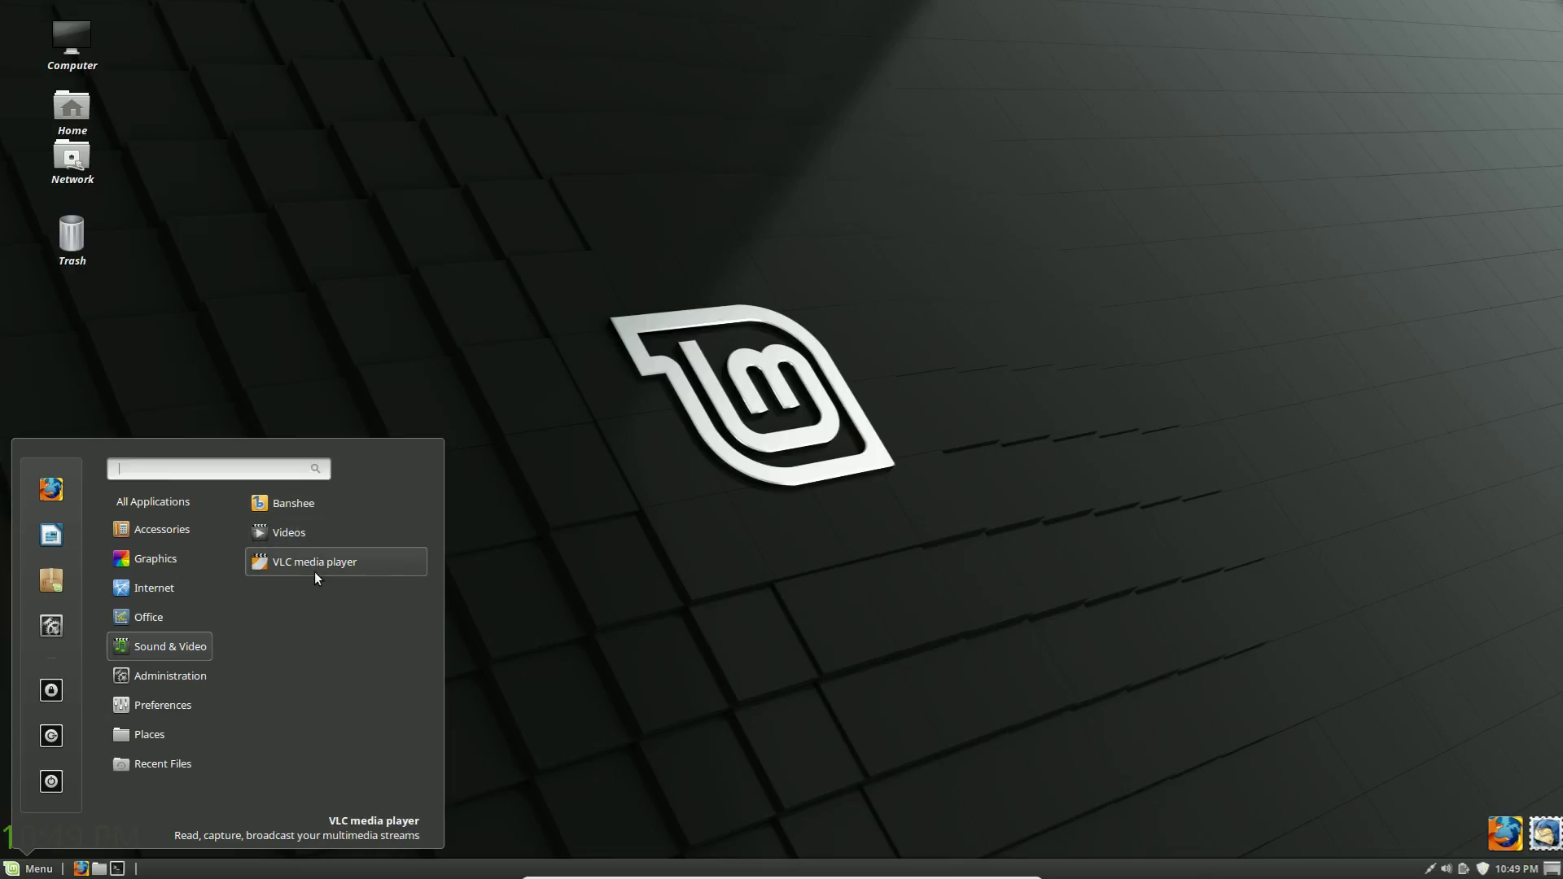
mouse_move(163, 705)
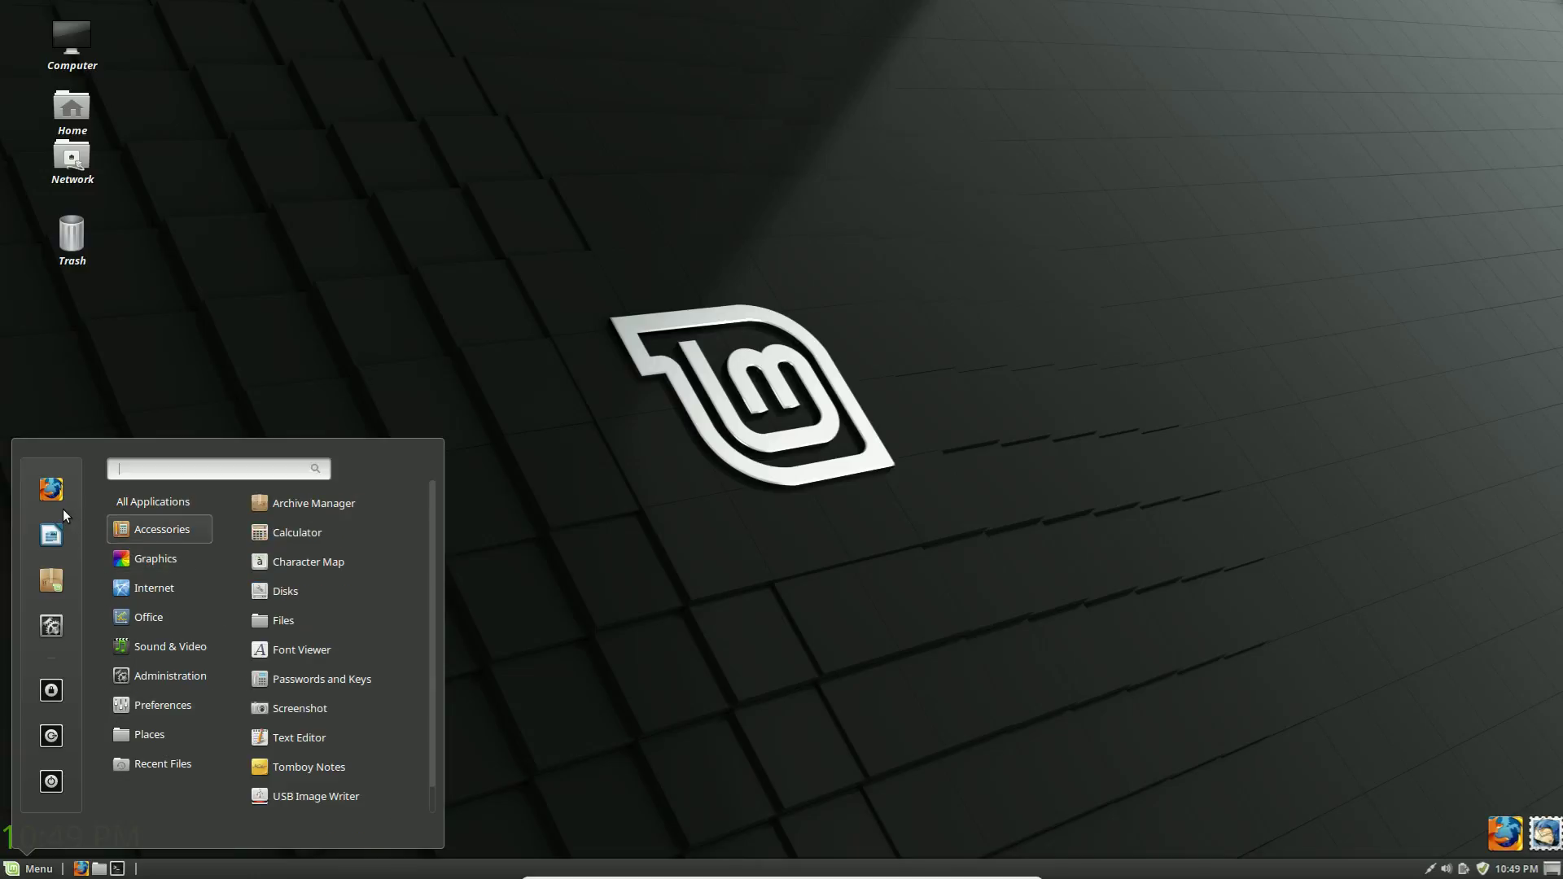
click(59, 584)
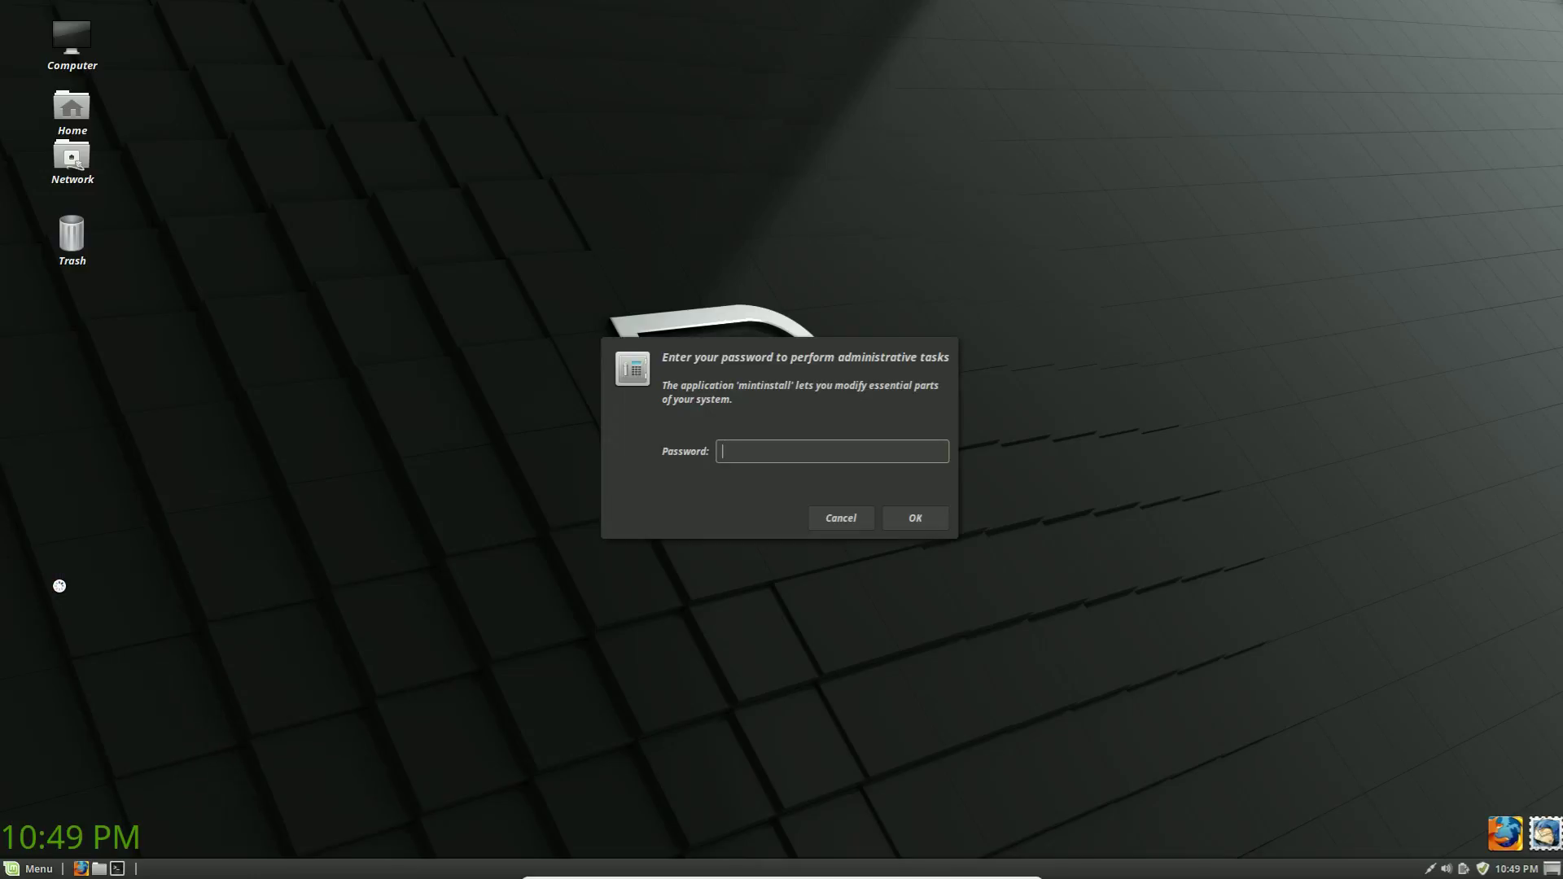
text(•••••••••)
key(Return)
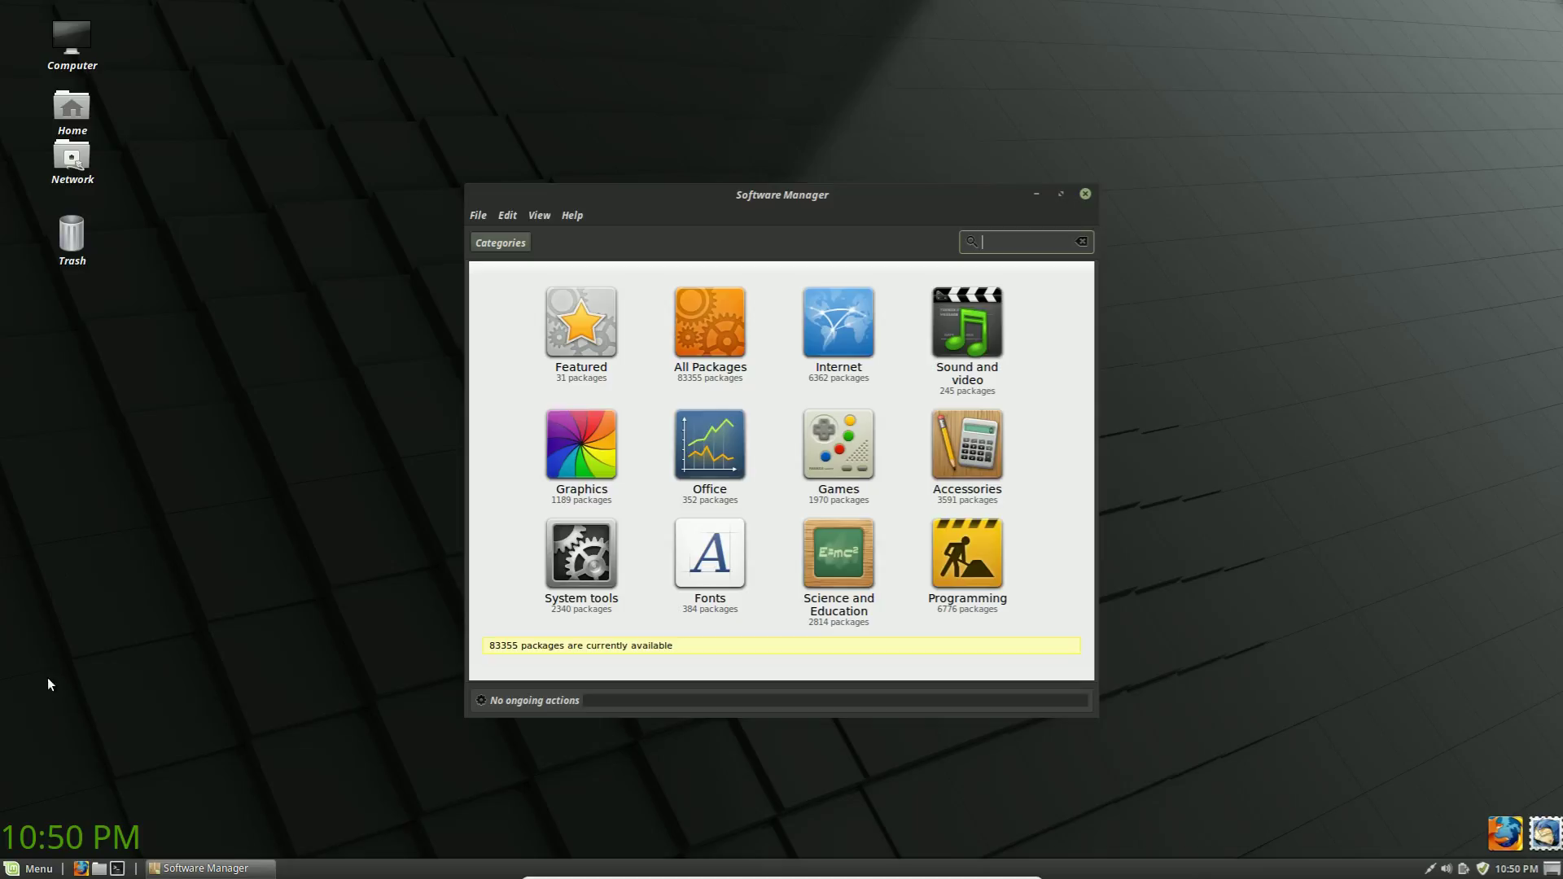
Find Audacity in the Software Manager's Sound and video category, review its details, and install it.
click(33, 869)
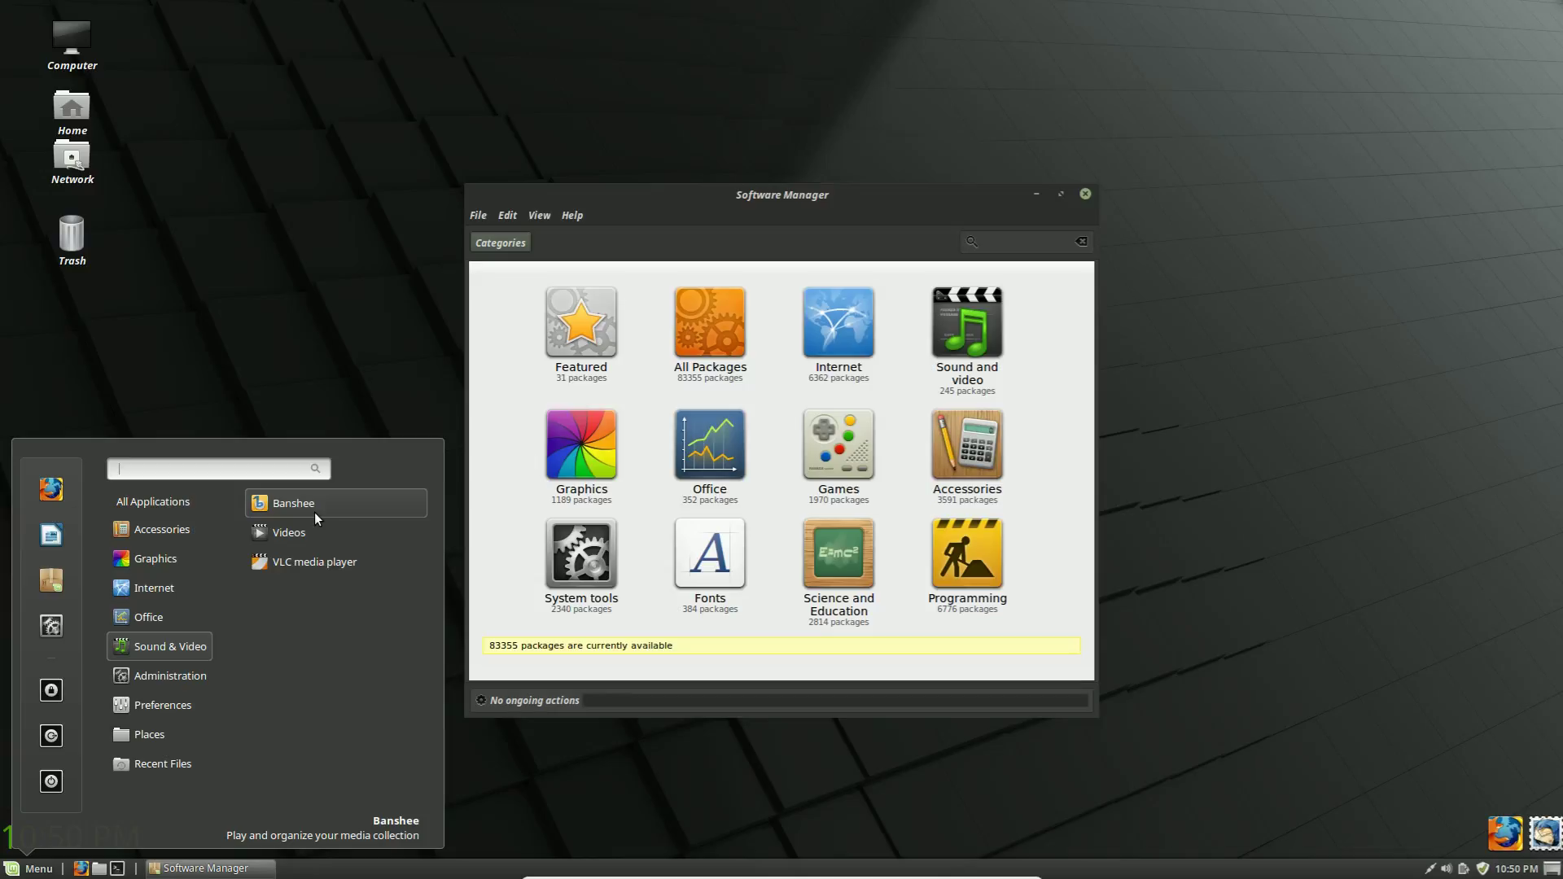
click(1009, 353)
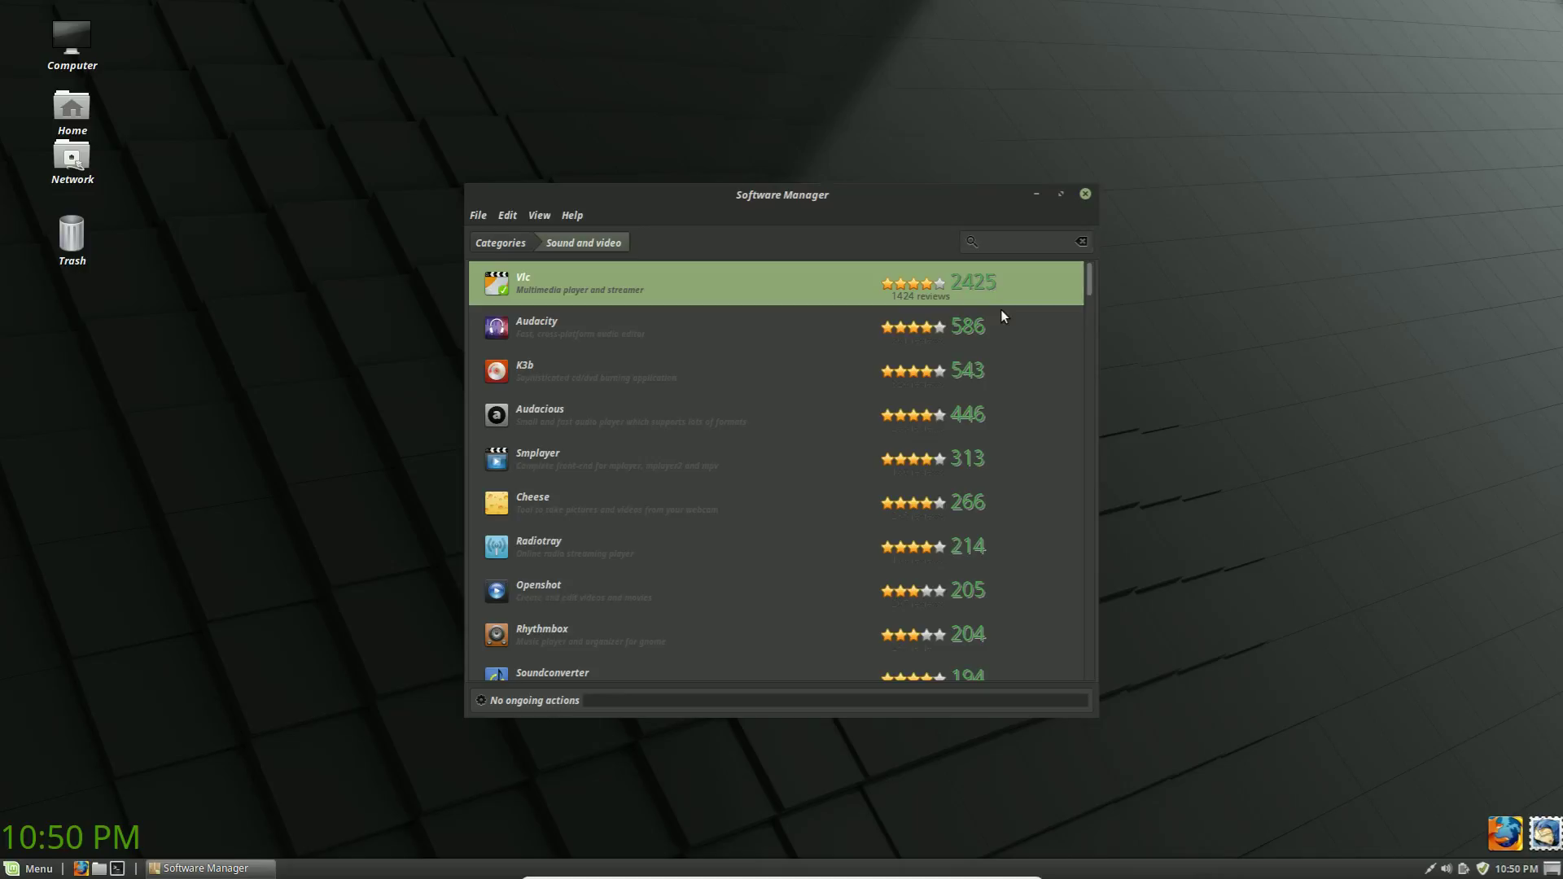
click(599, 316)
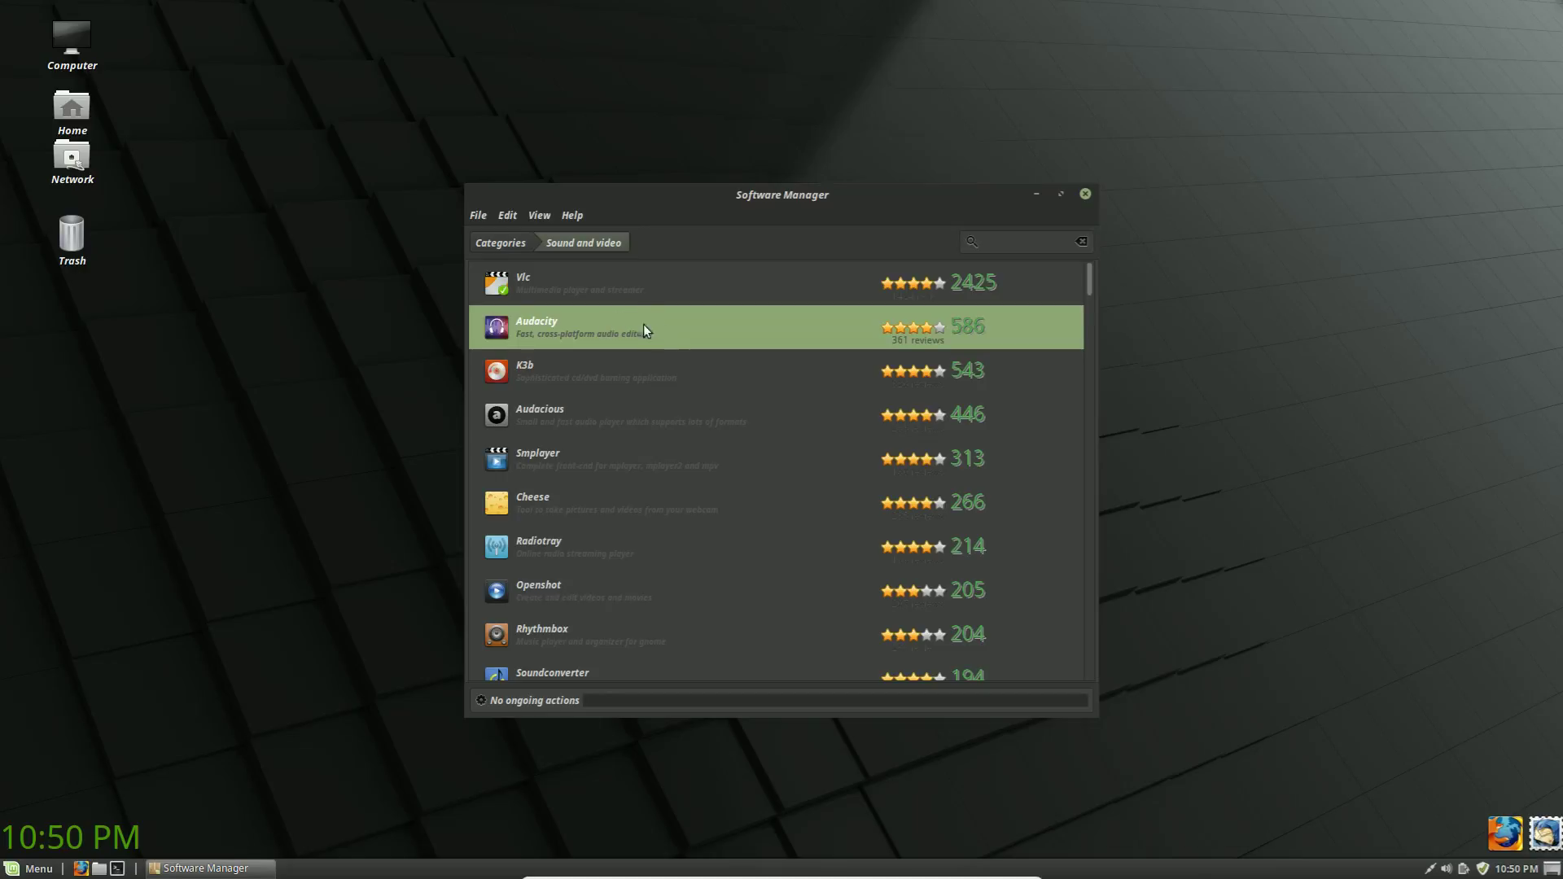
click(580, 330)
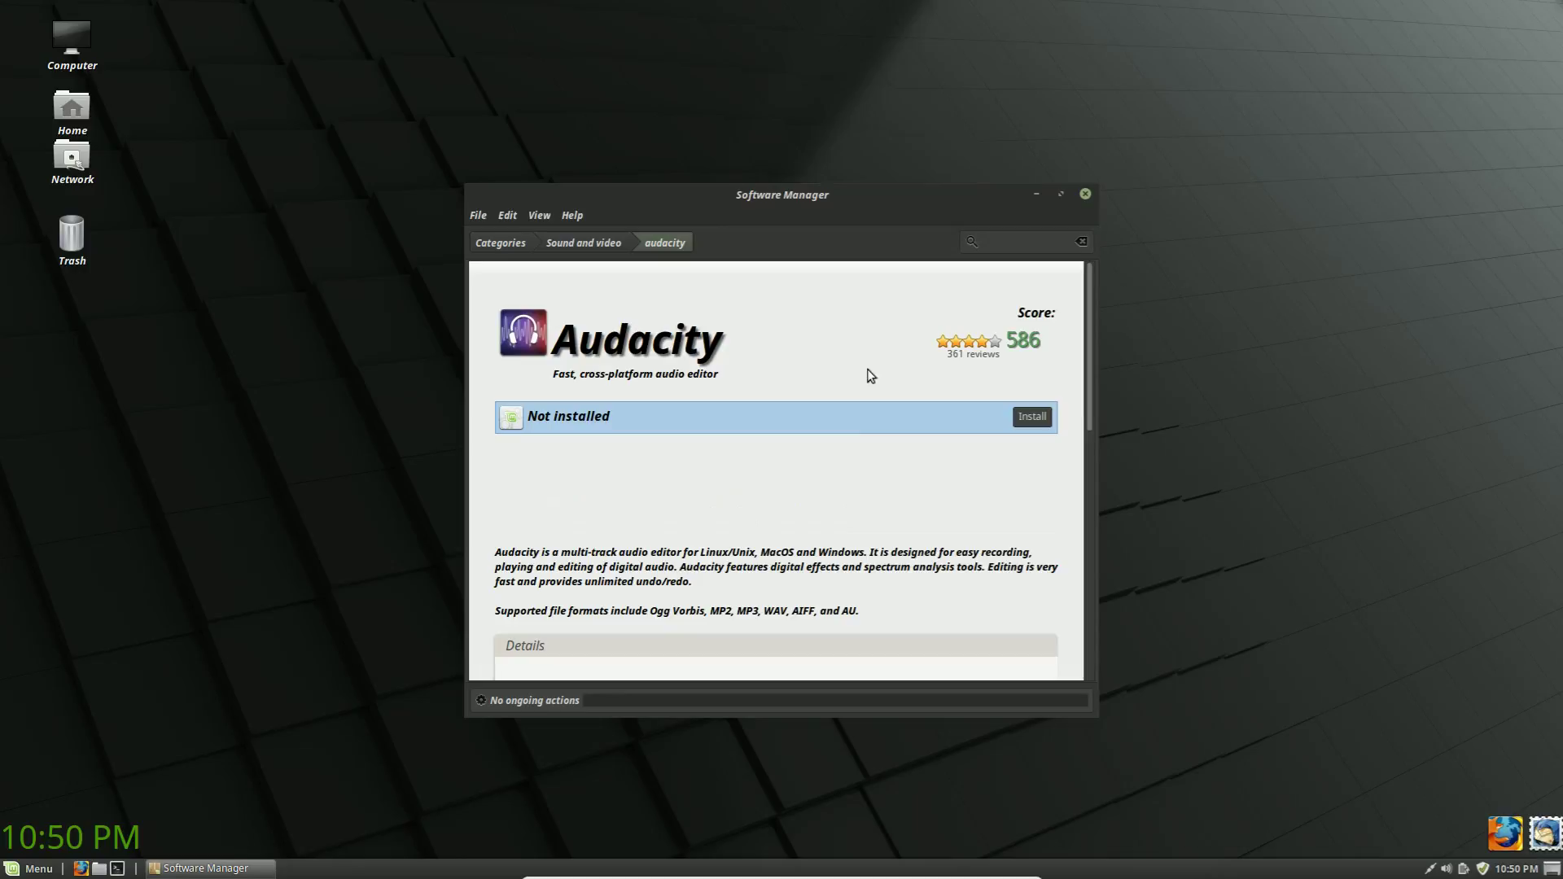
scroll(732, 429, down, 5)
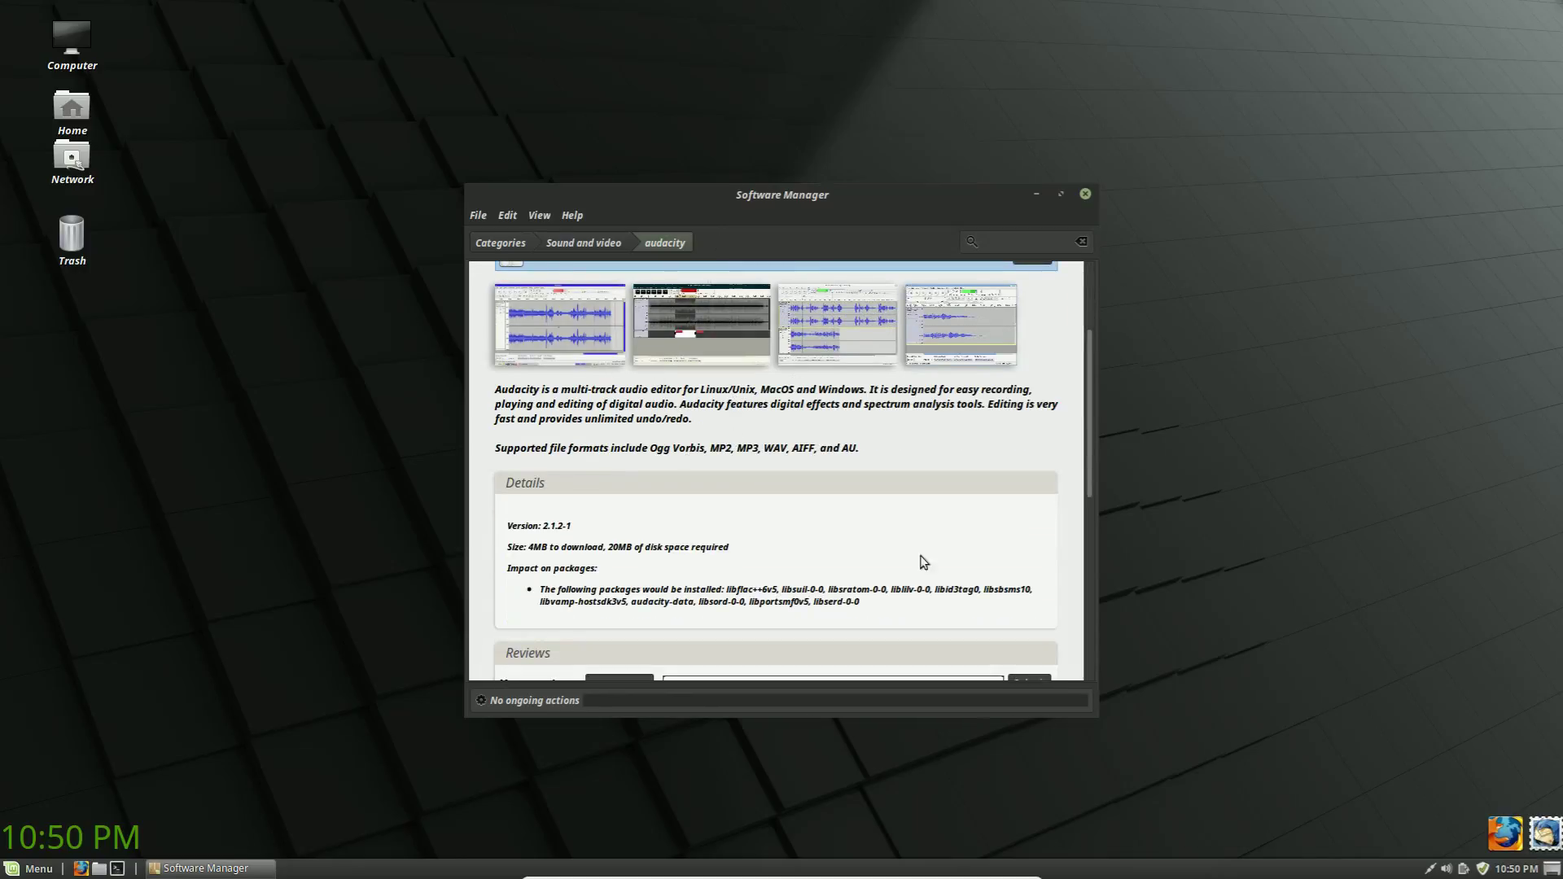
scroll(942, 579, up, 3)
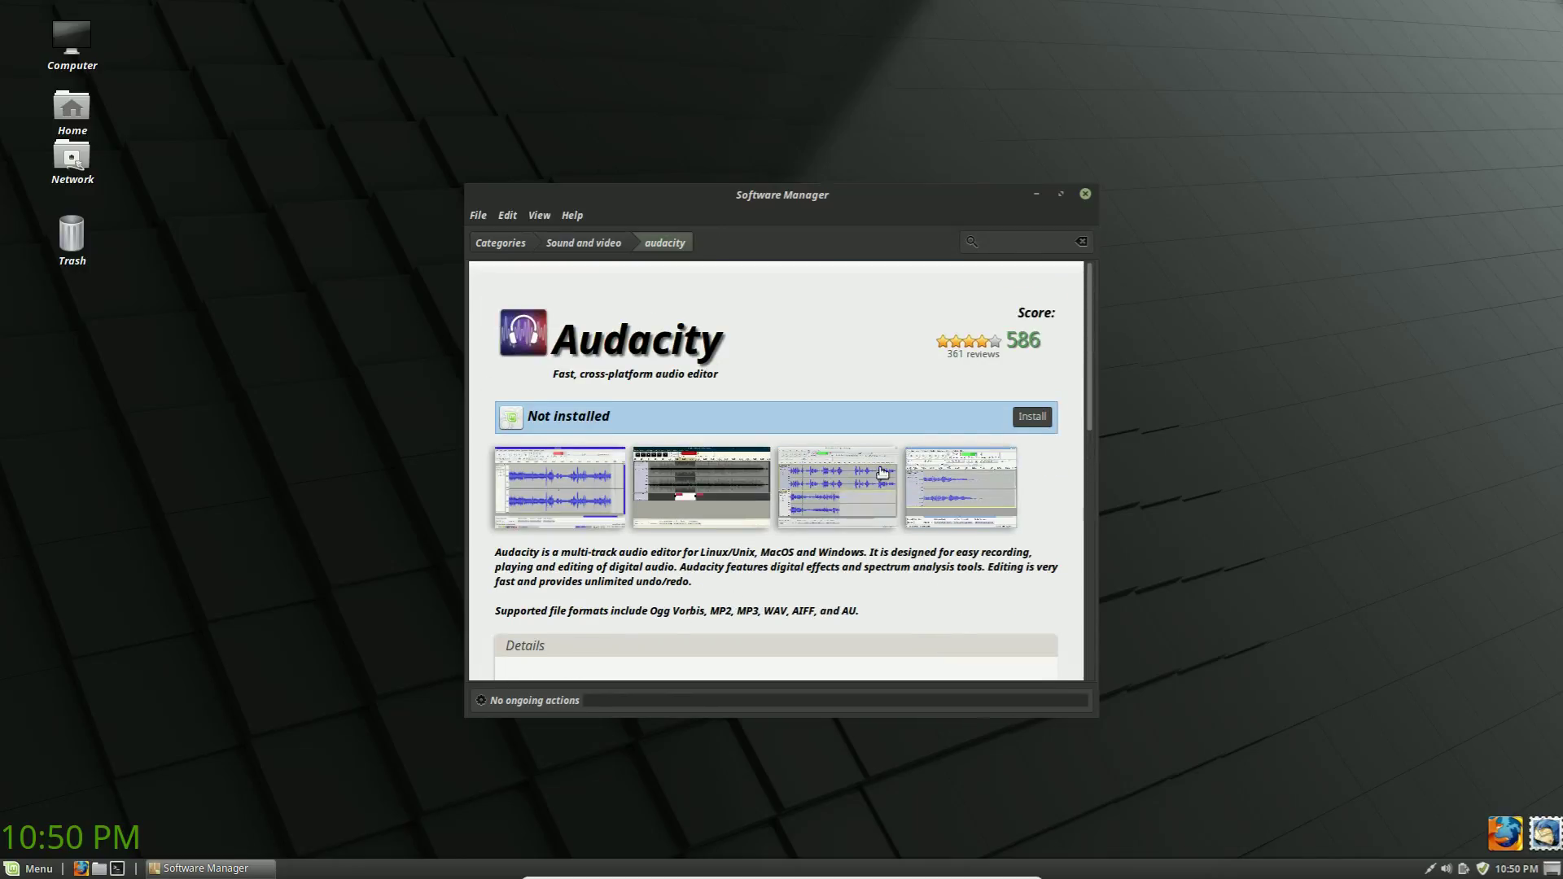
click(1032, 417)
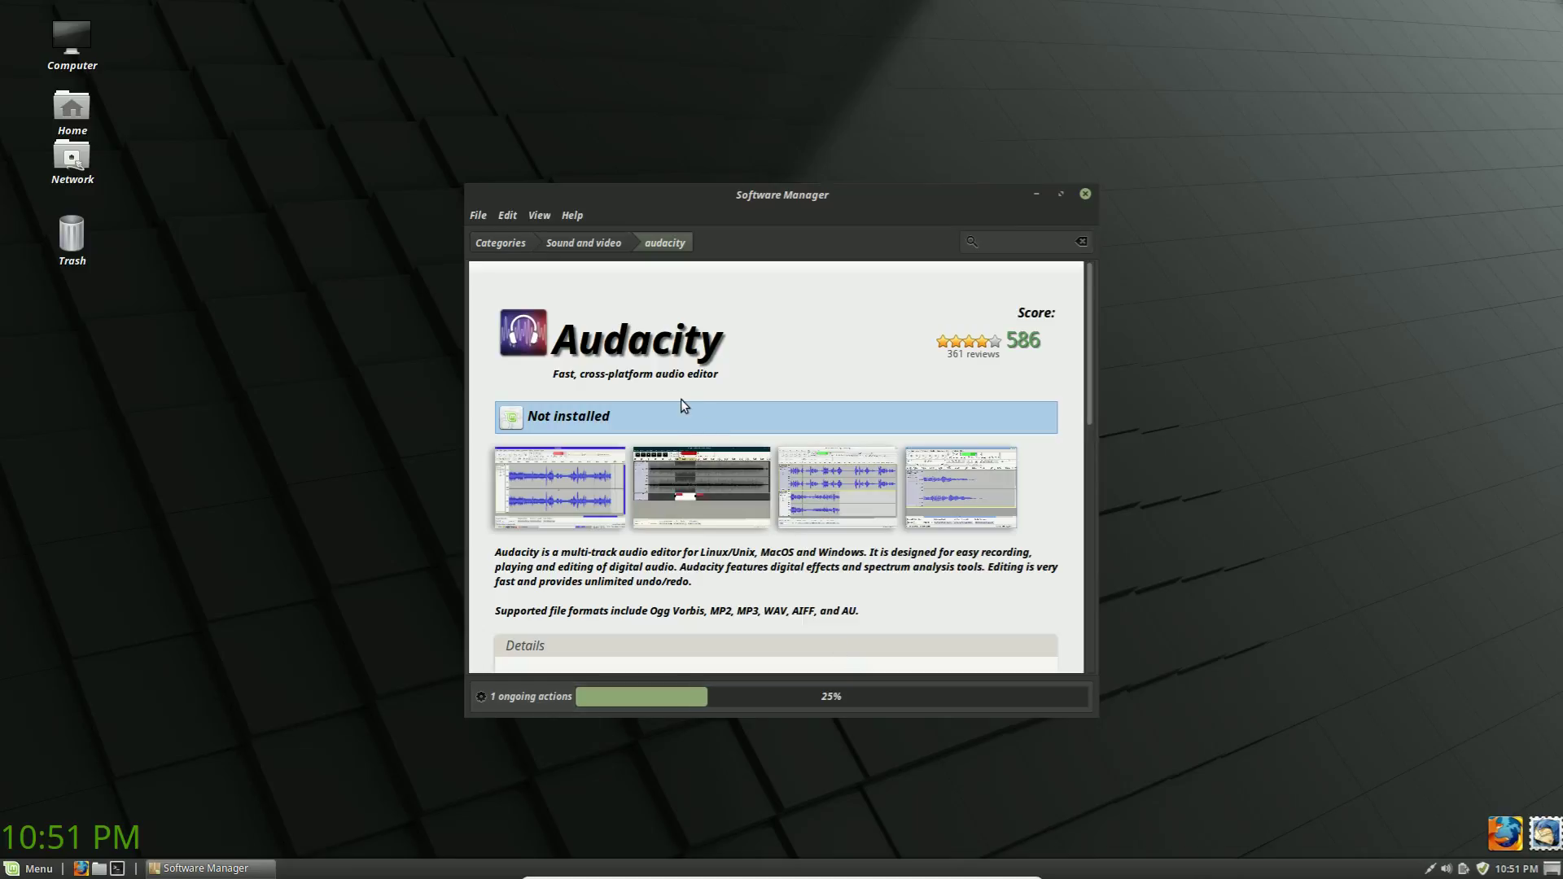
Search the Software Manager for "rhyth" and install the Rhythmbox music player.
click(500, 244)
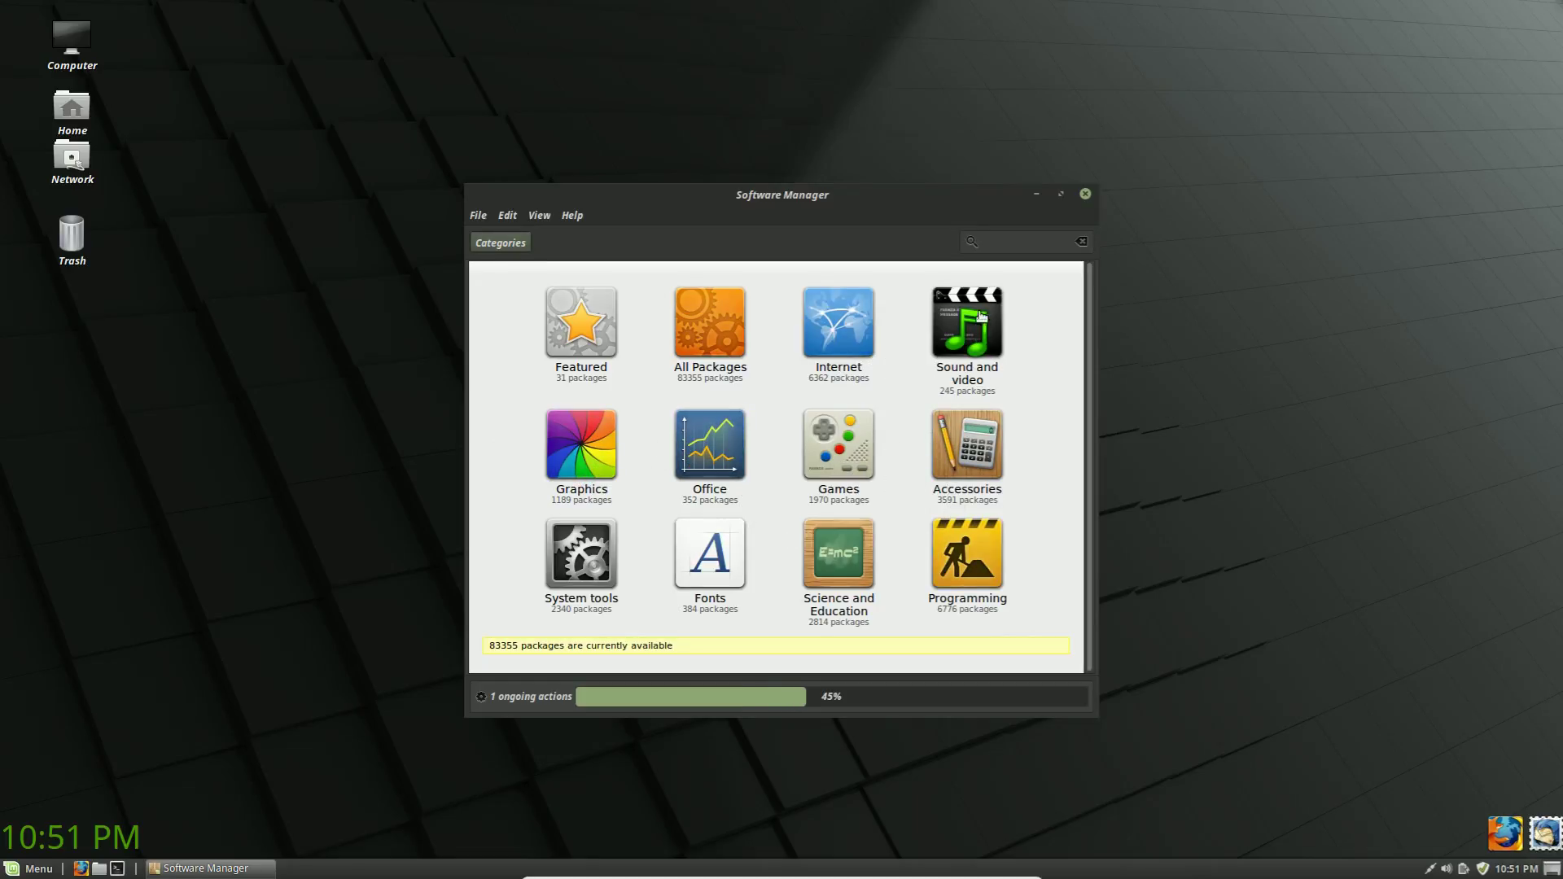
click(1020, 242)
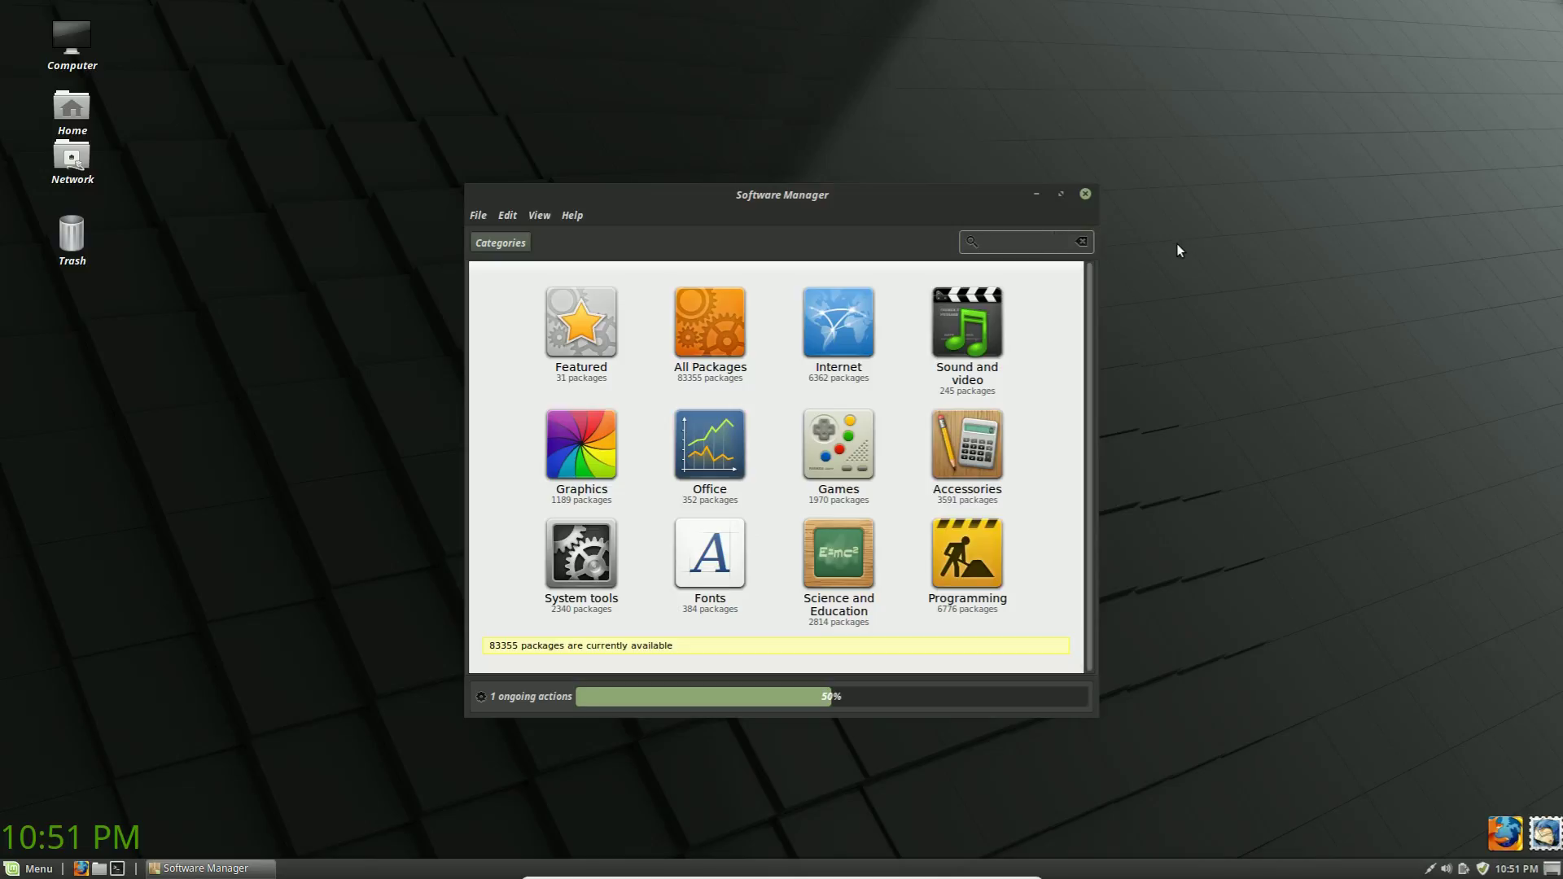
text(ryt)
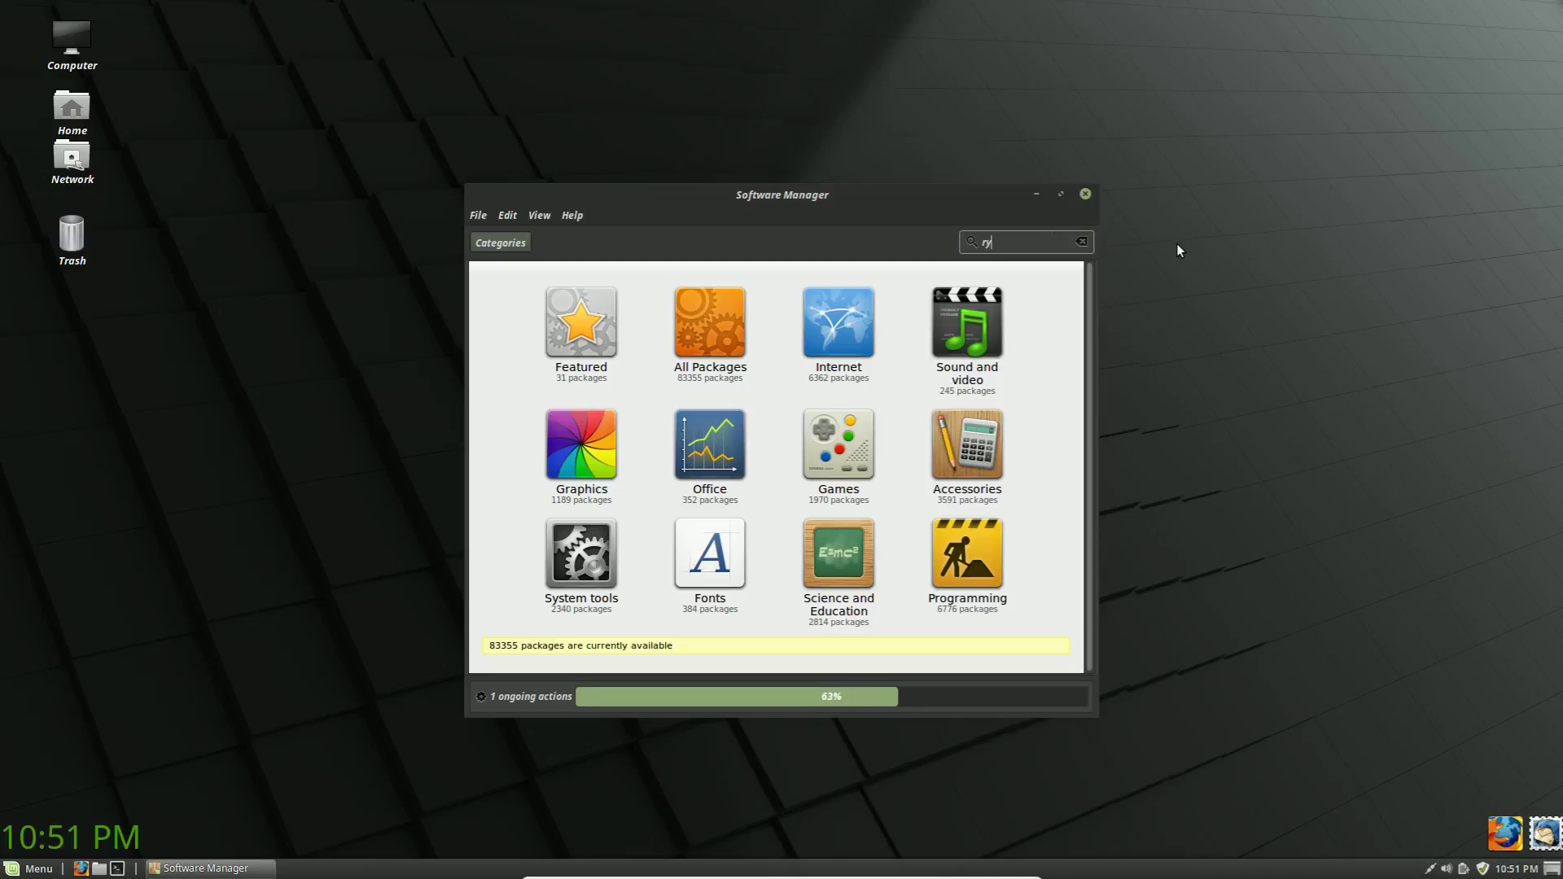
key(BackSpace)
key(BackSpace)
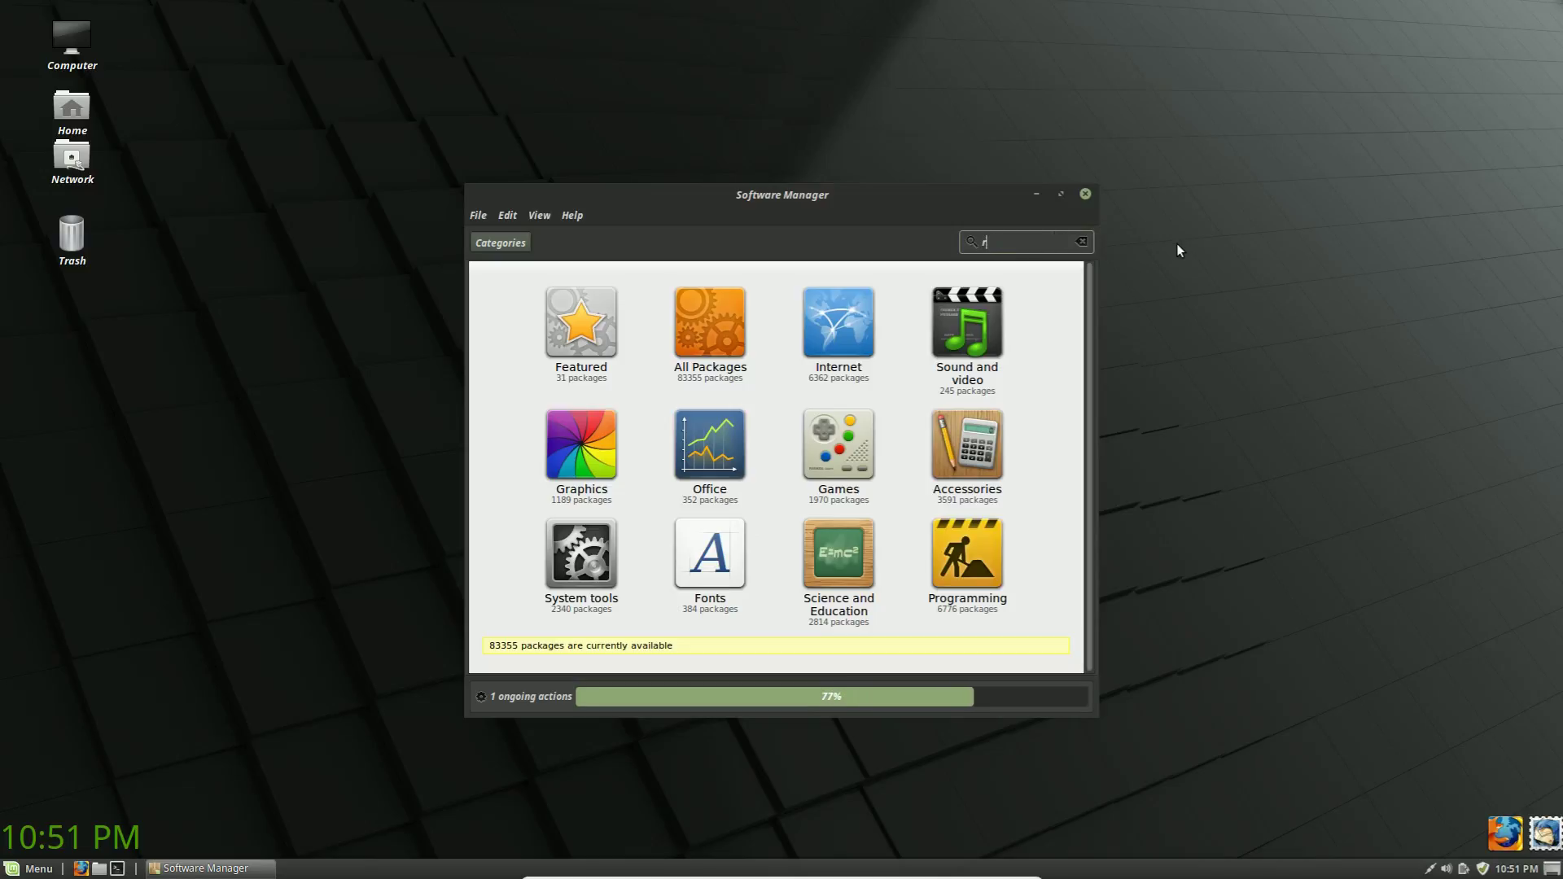
text(hyth)
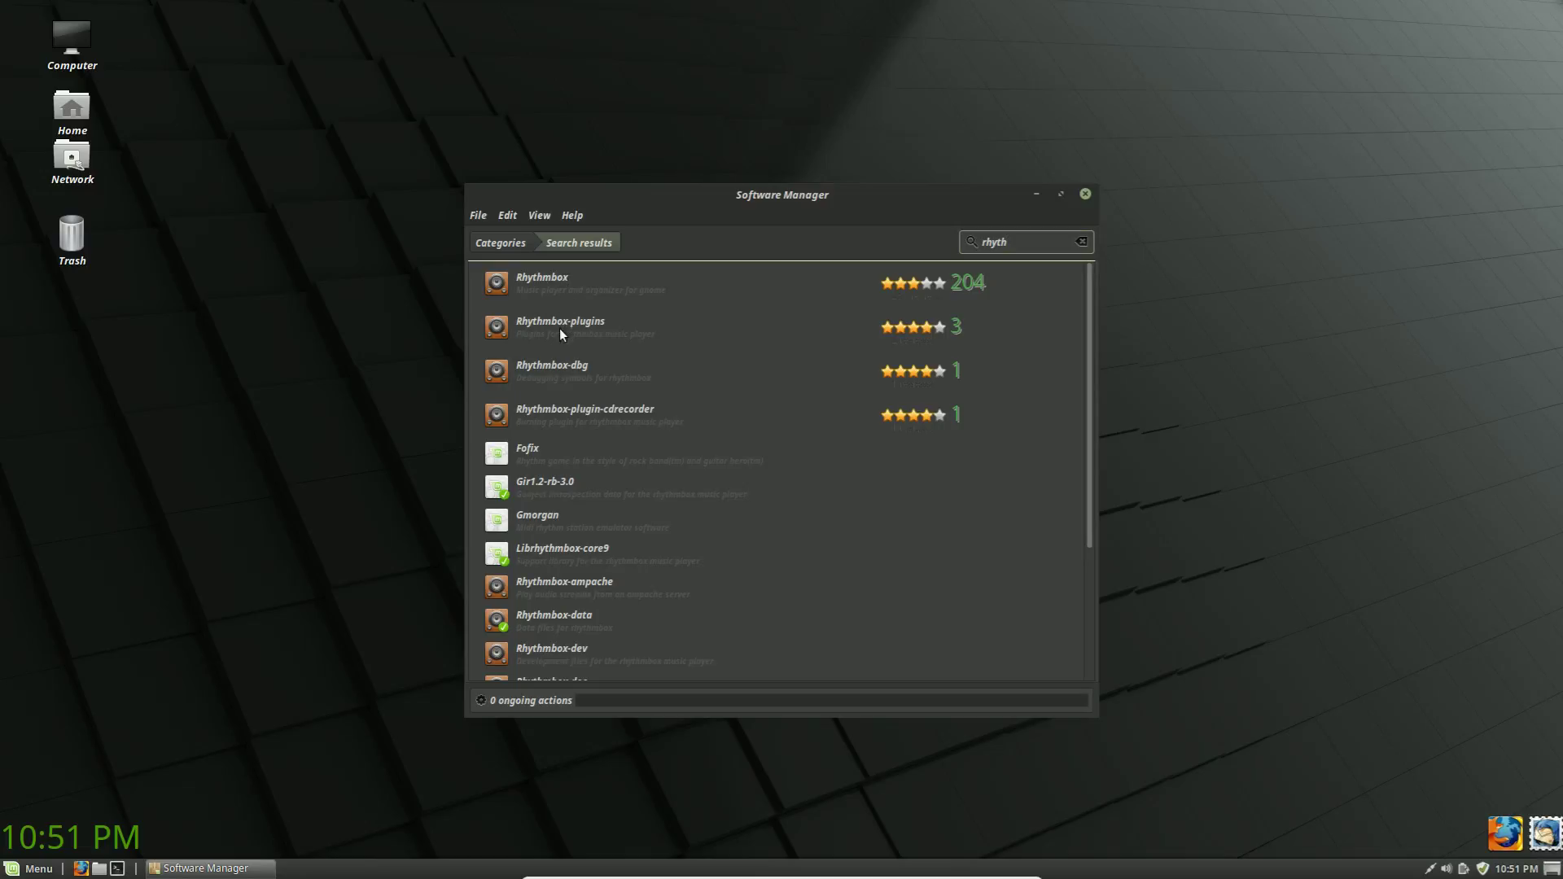
click(543, 287)
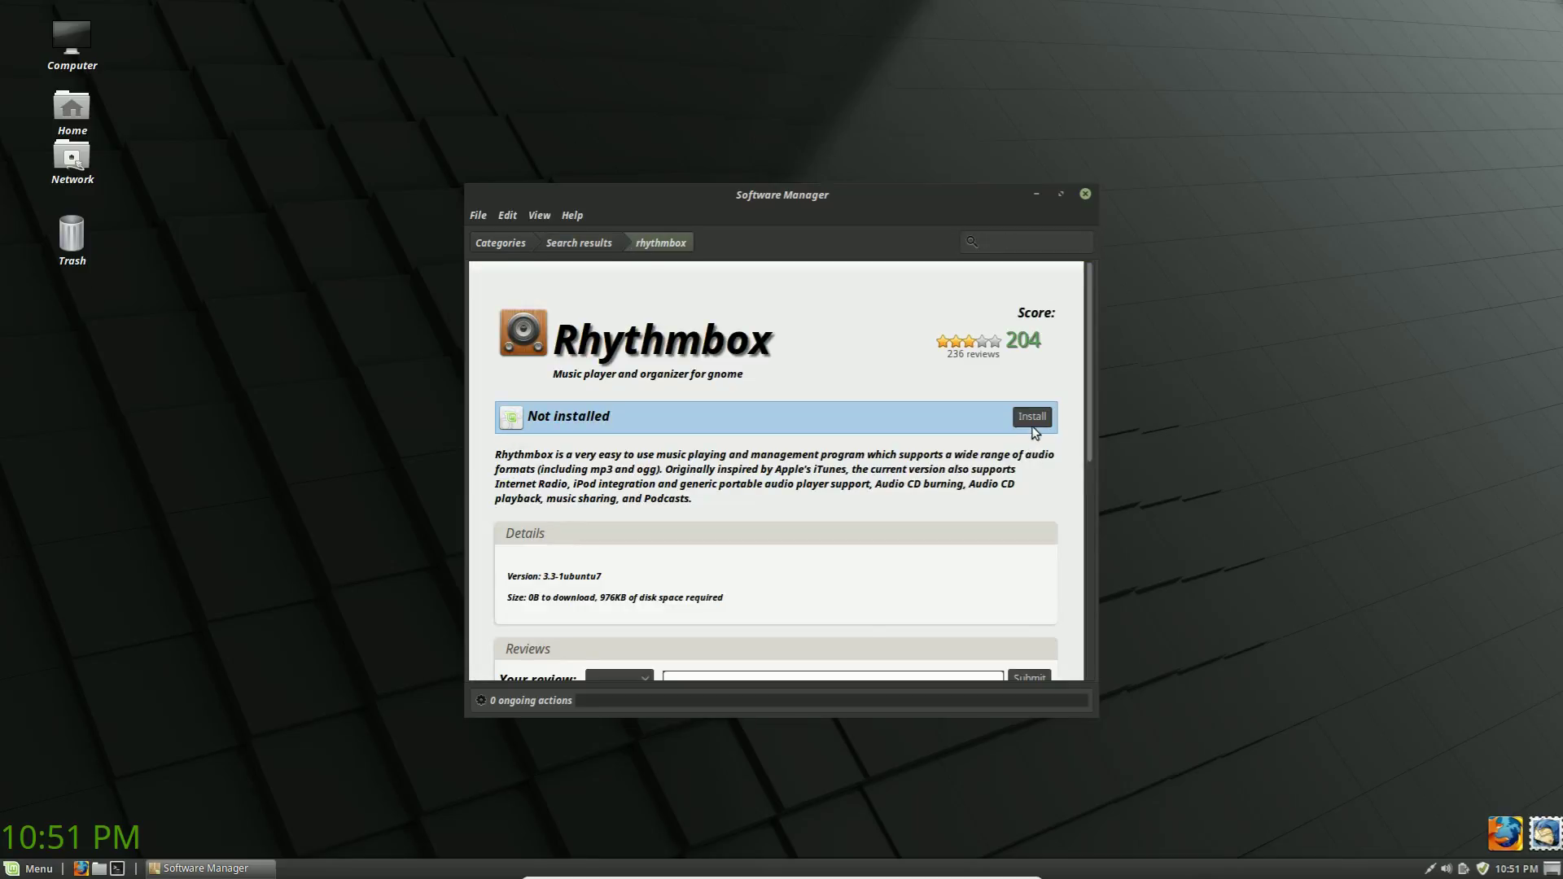
click(1032, 417)
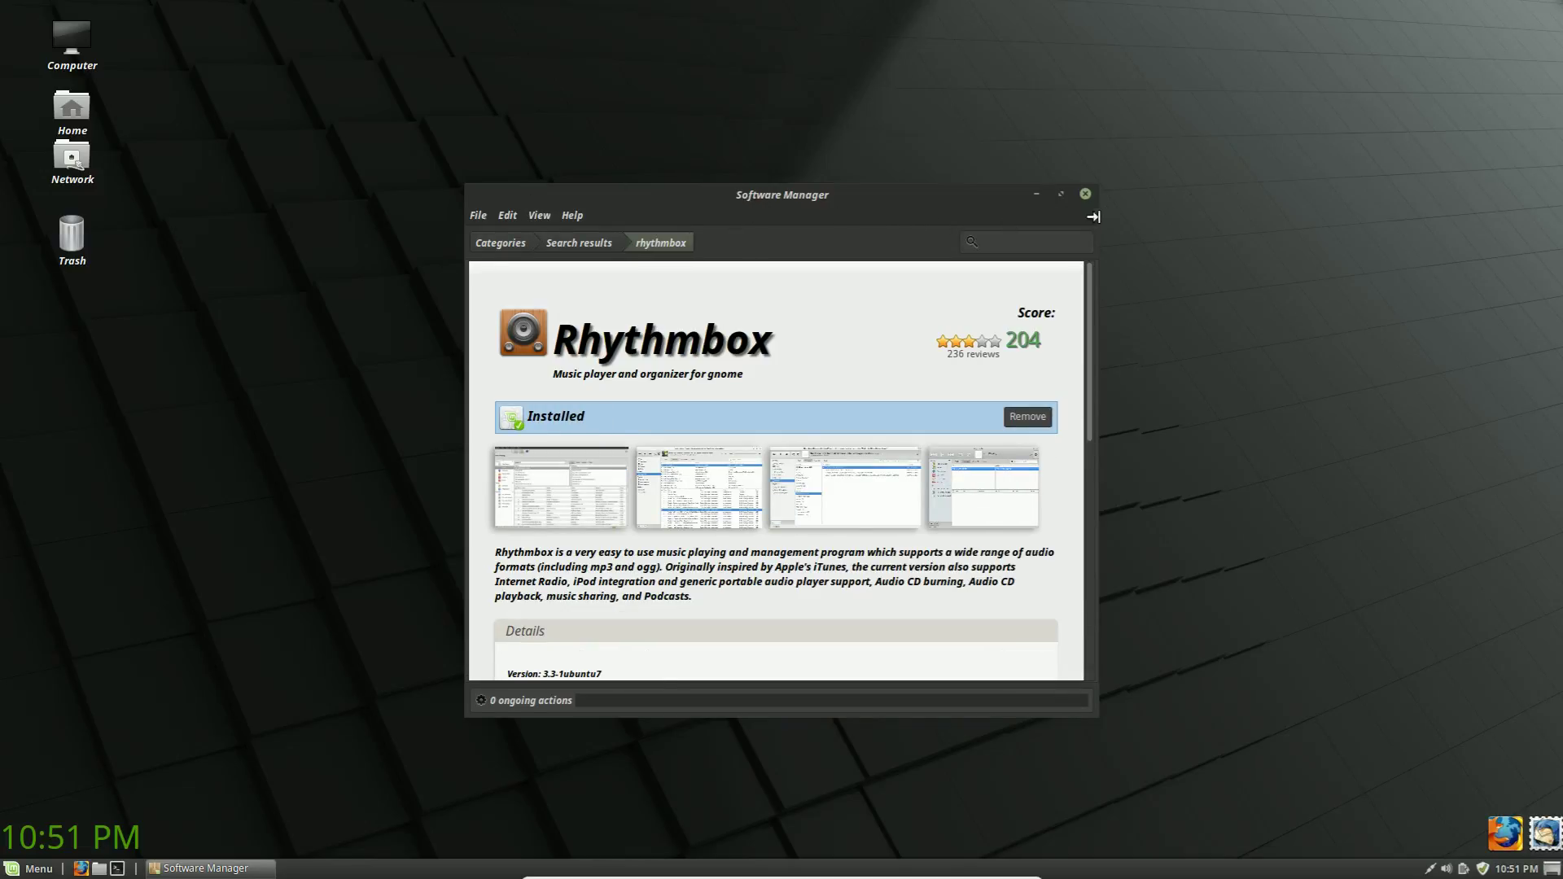
Turn off the display of available packages and look through the installed ones under All Packages.
click(500, 243)
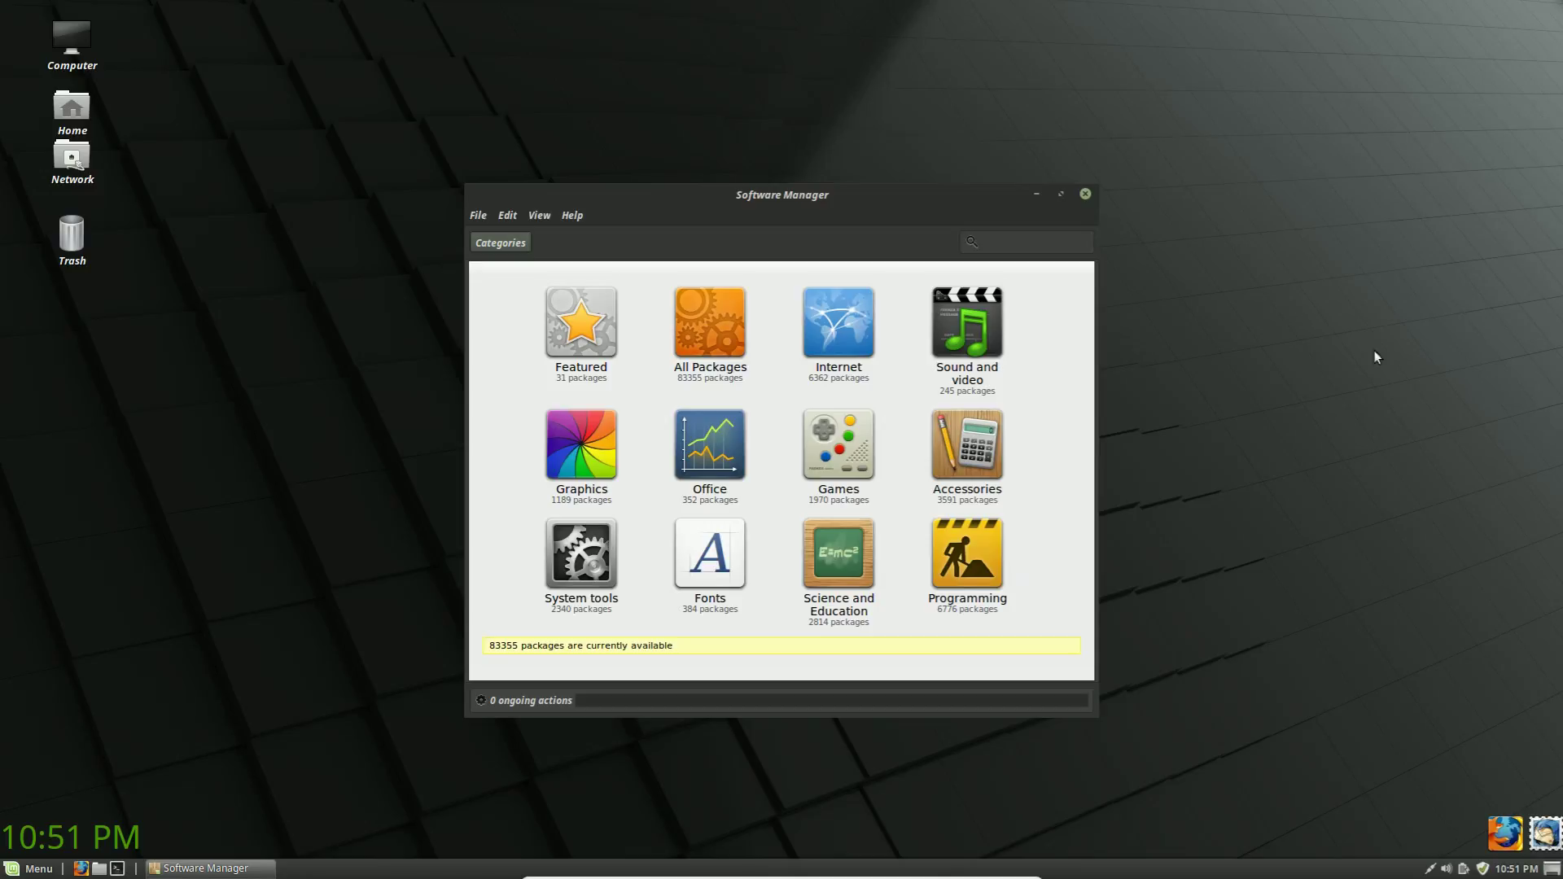
click(538, 217)
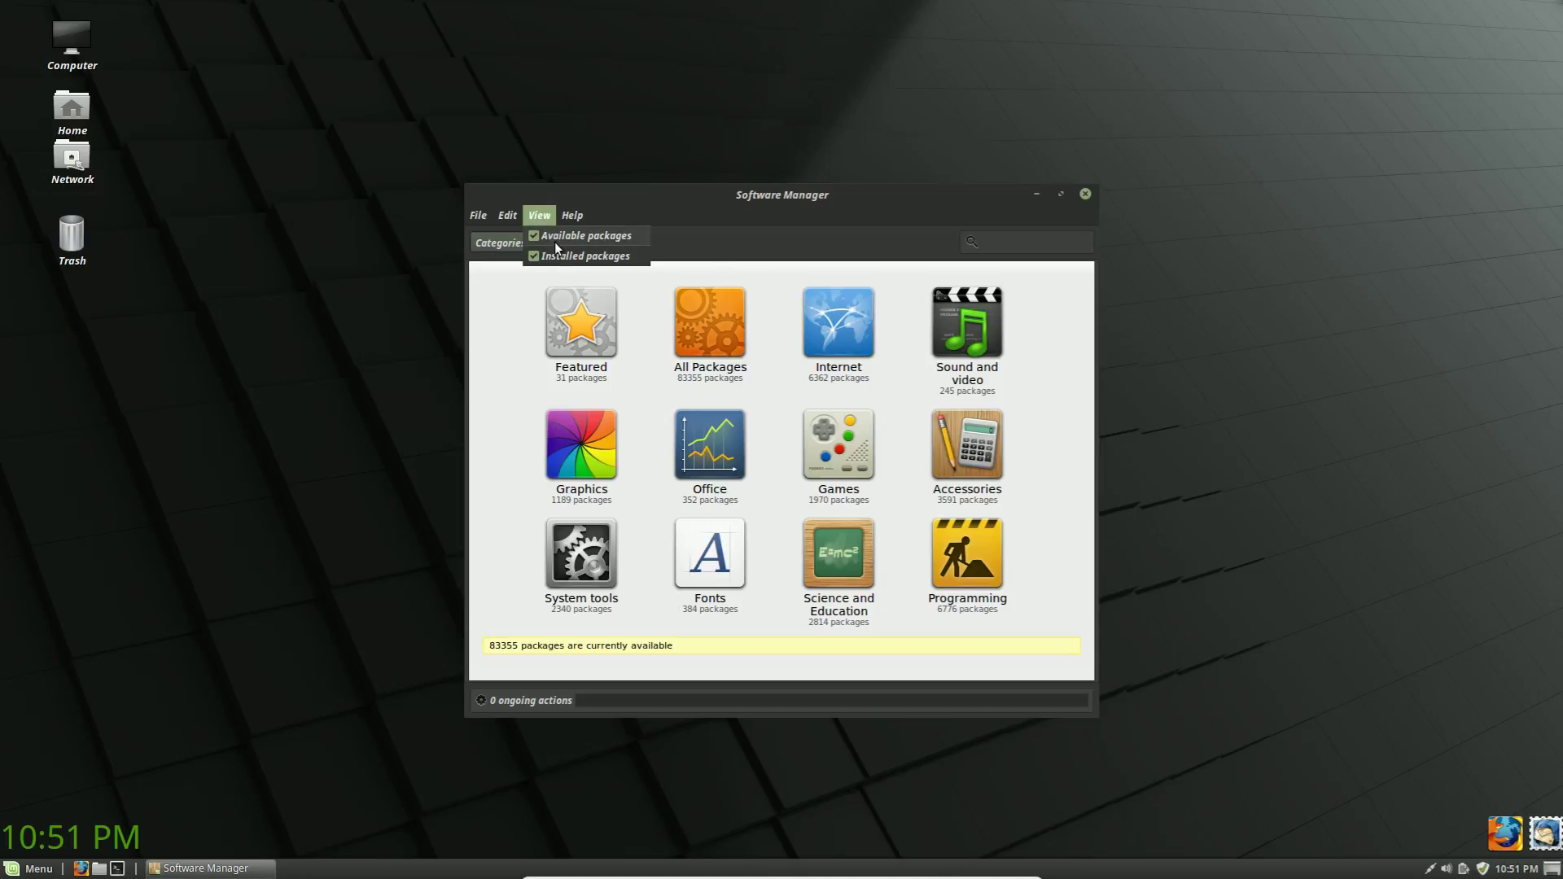
click(533, 244)
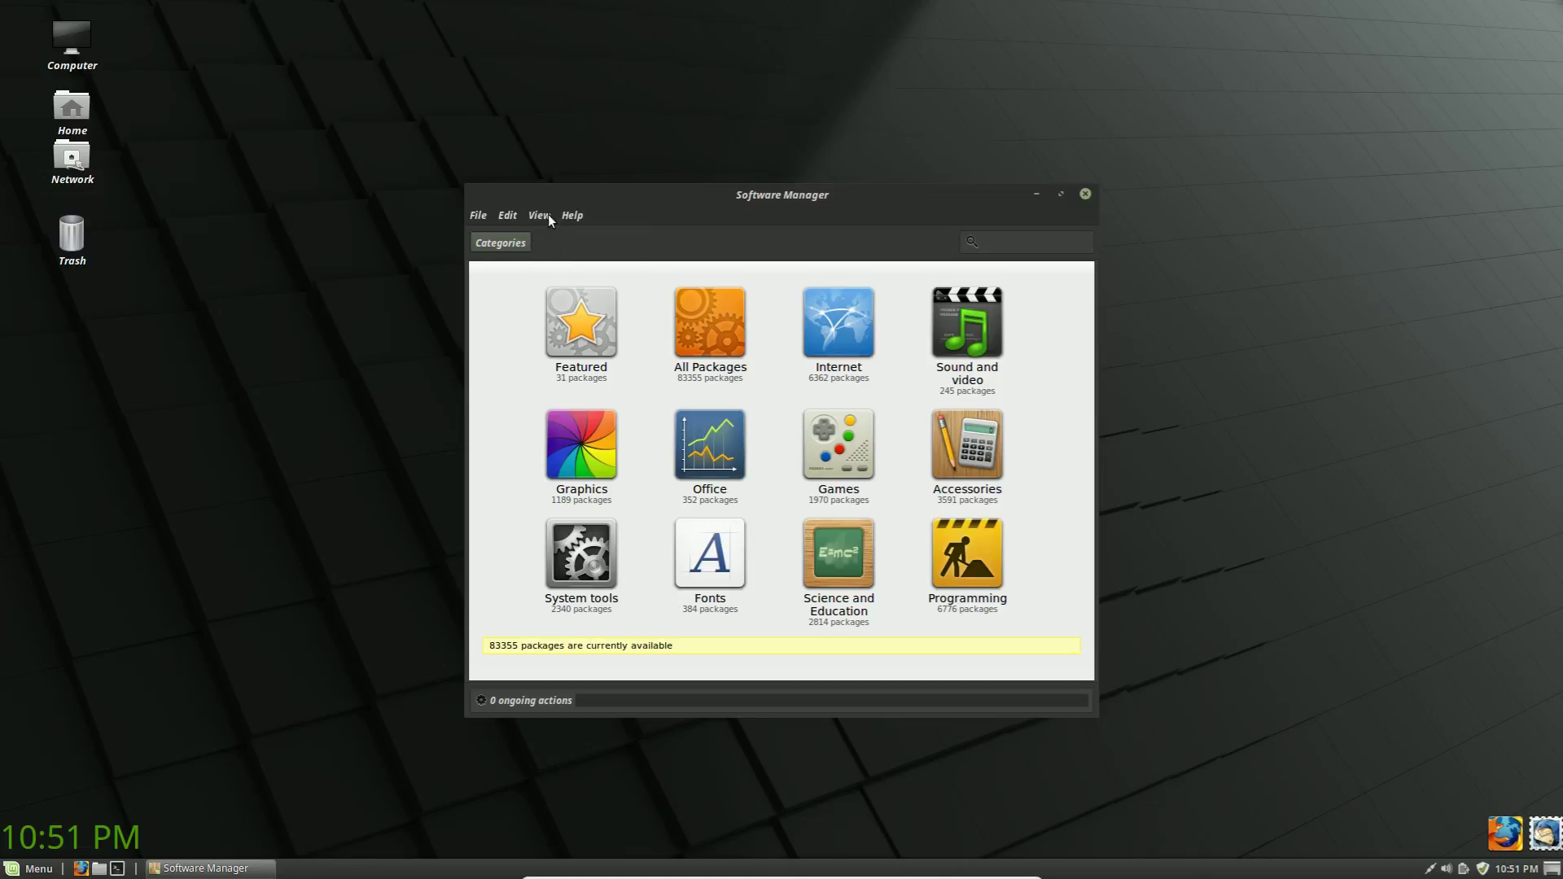
click(537, 216)
mouse_move(572, 215)
click(752, 241)
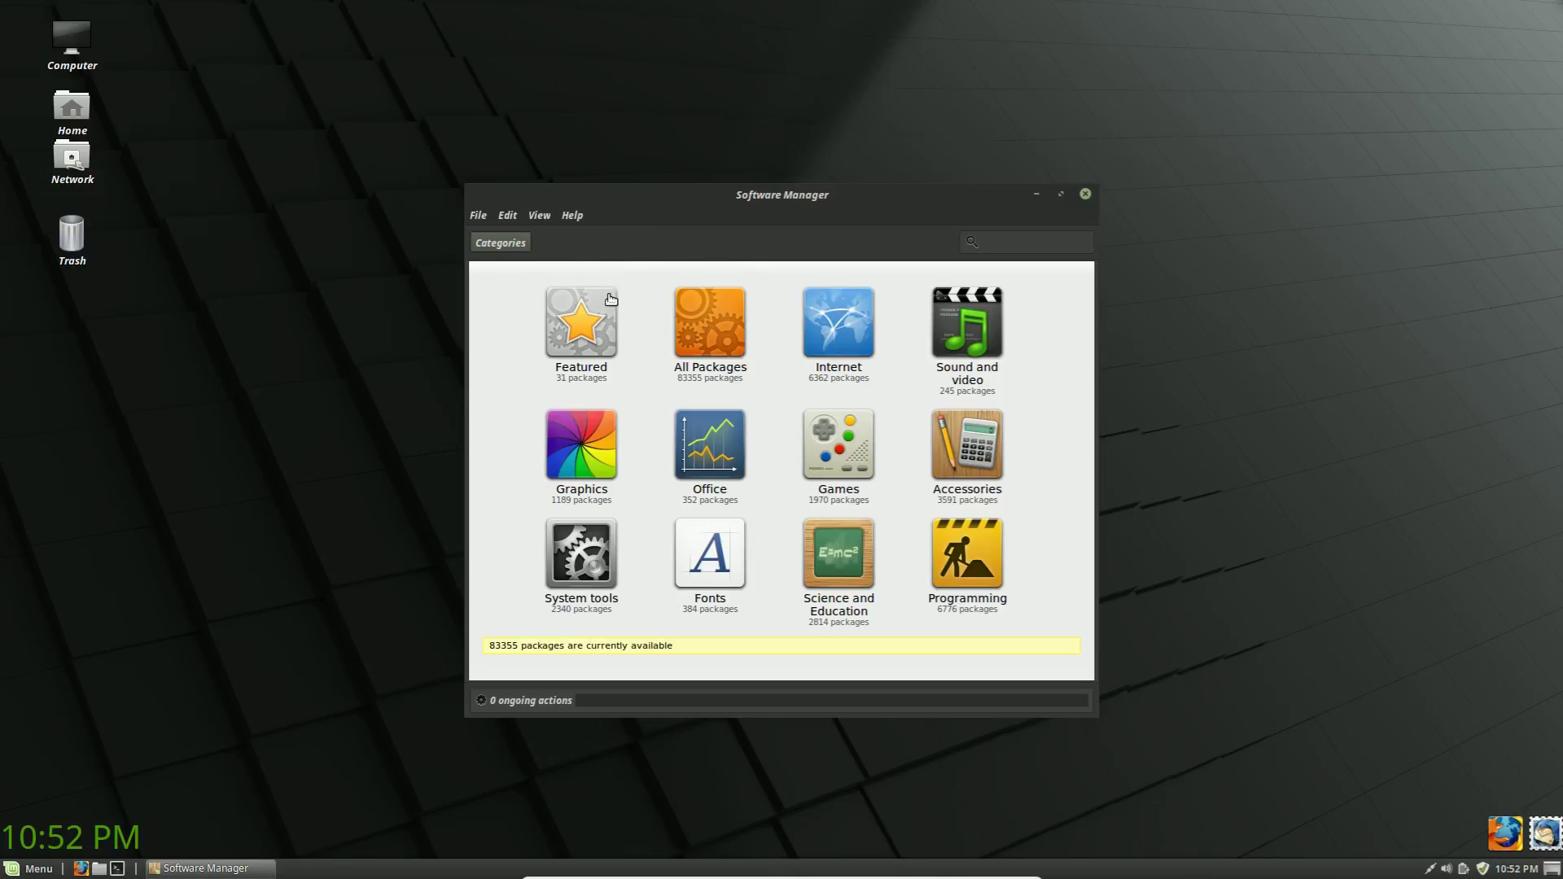
click(710, 322)
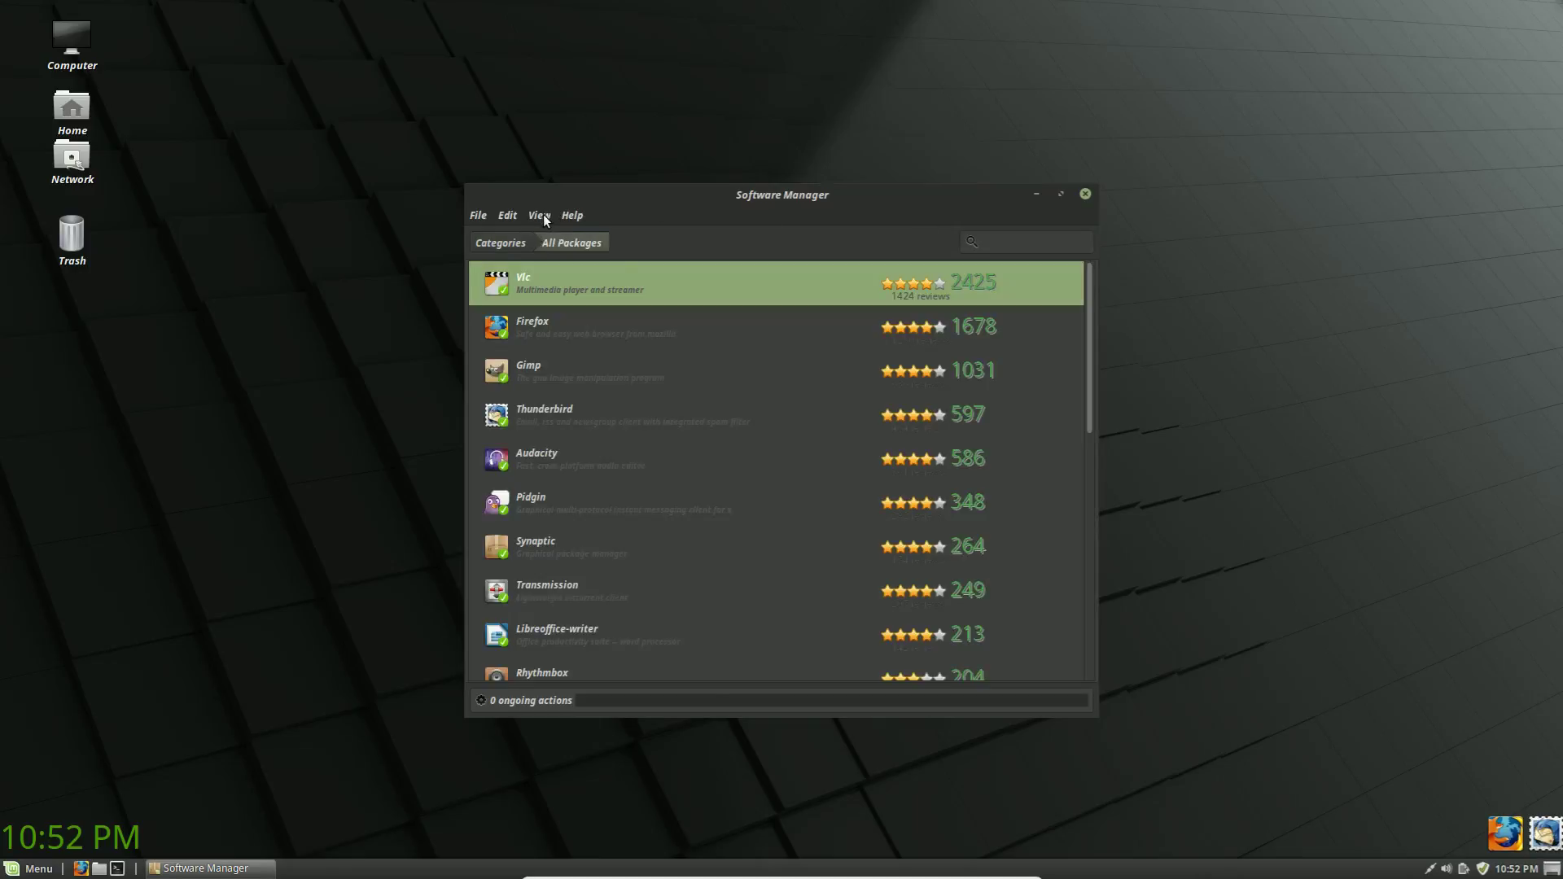
scroll(689, 333, down, 1)
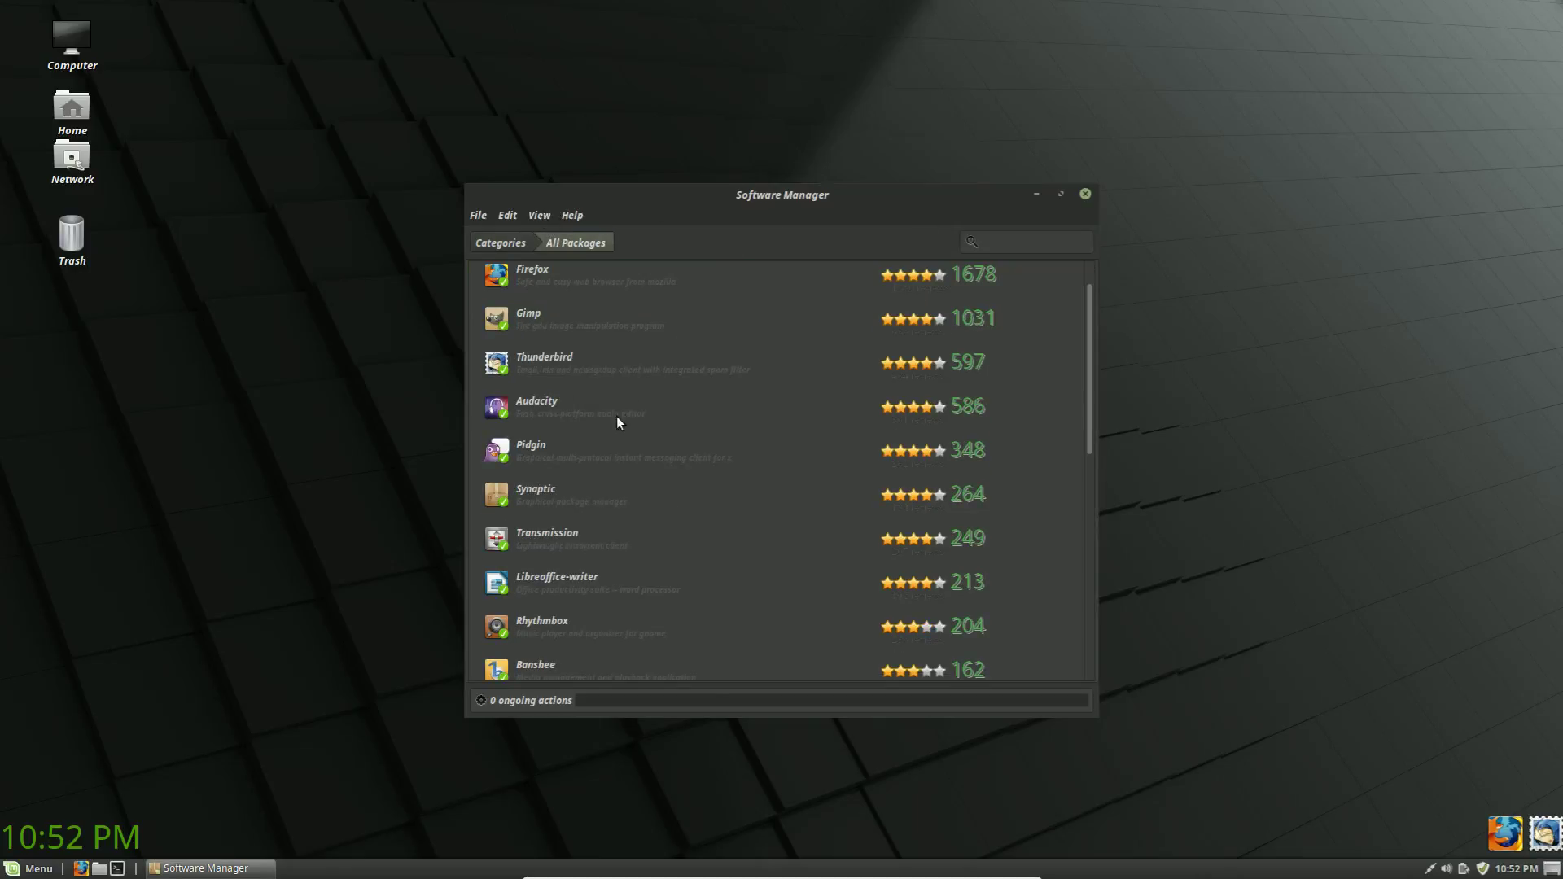
scroll(616, 439, down, 5)
scroll(614, 459, down, 6)
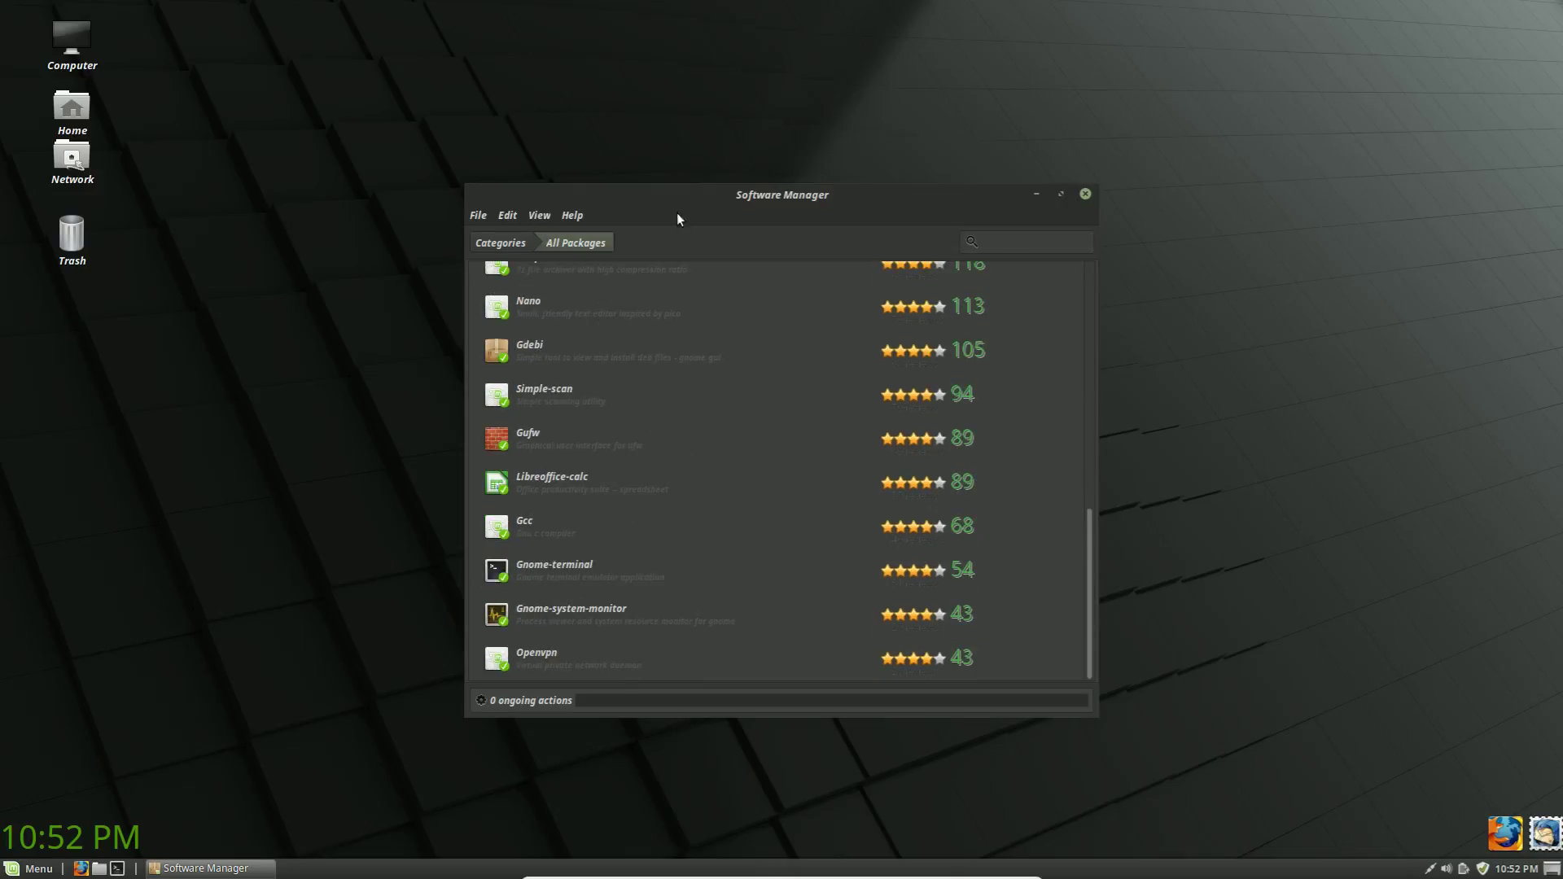
Turn the display of available packages back on and install Filezilla from the All Packages list.
click(540, 217)
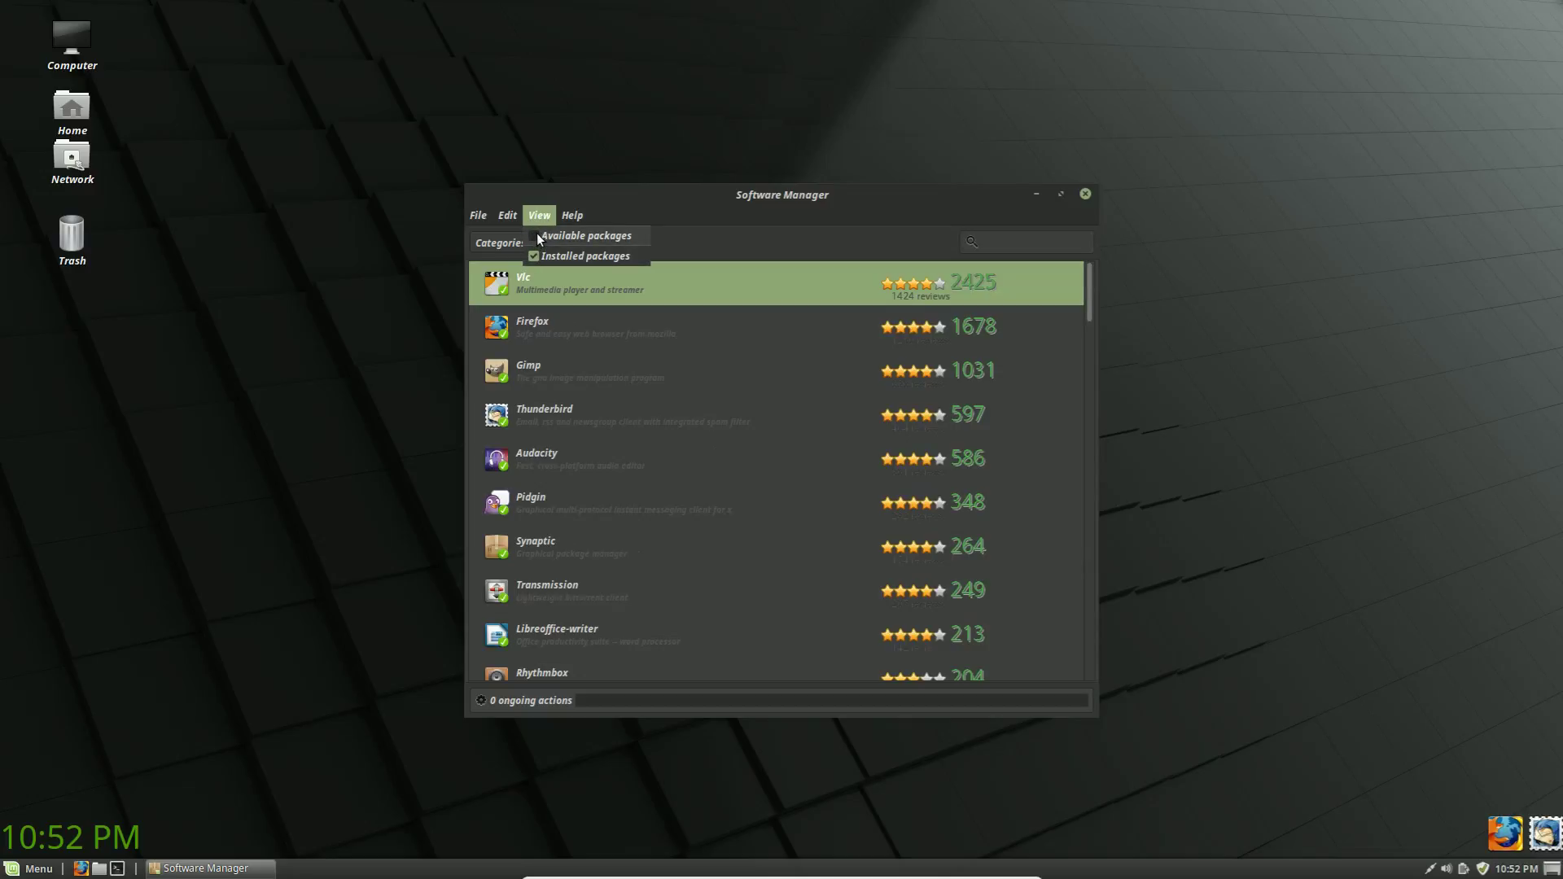
click(536, 234)
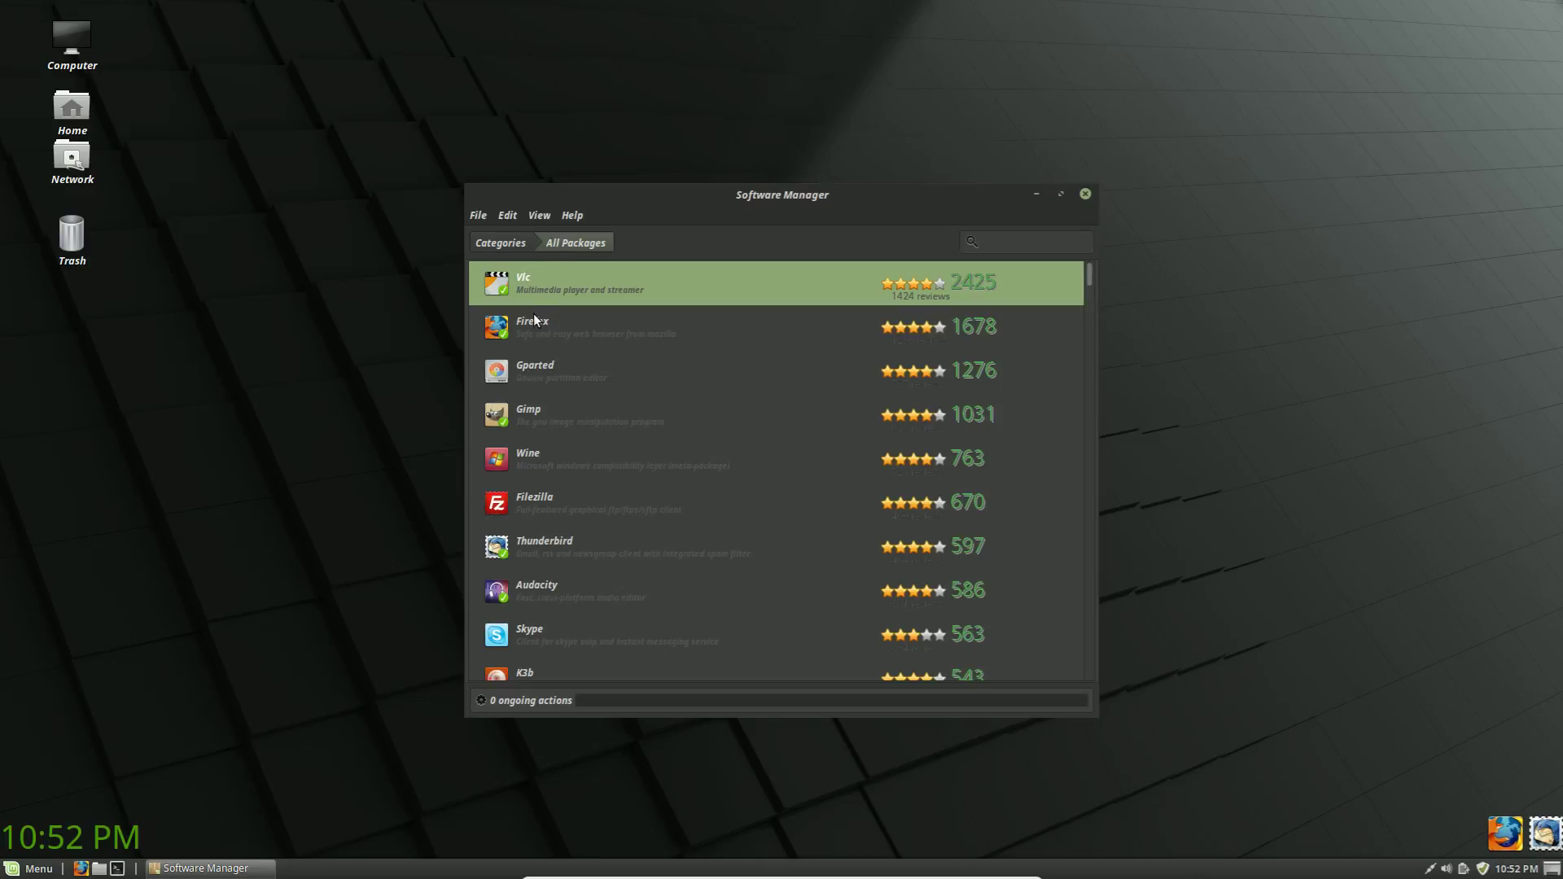
click(547, 461)
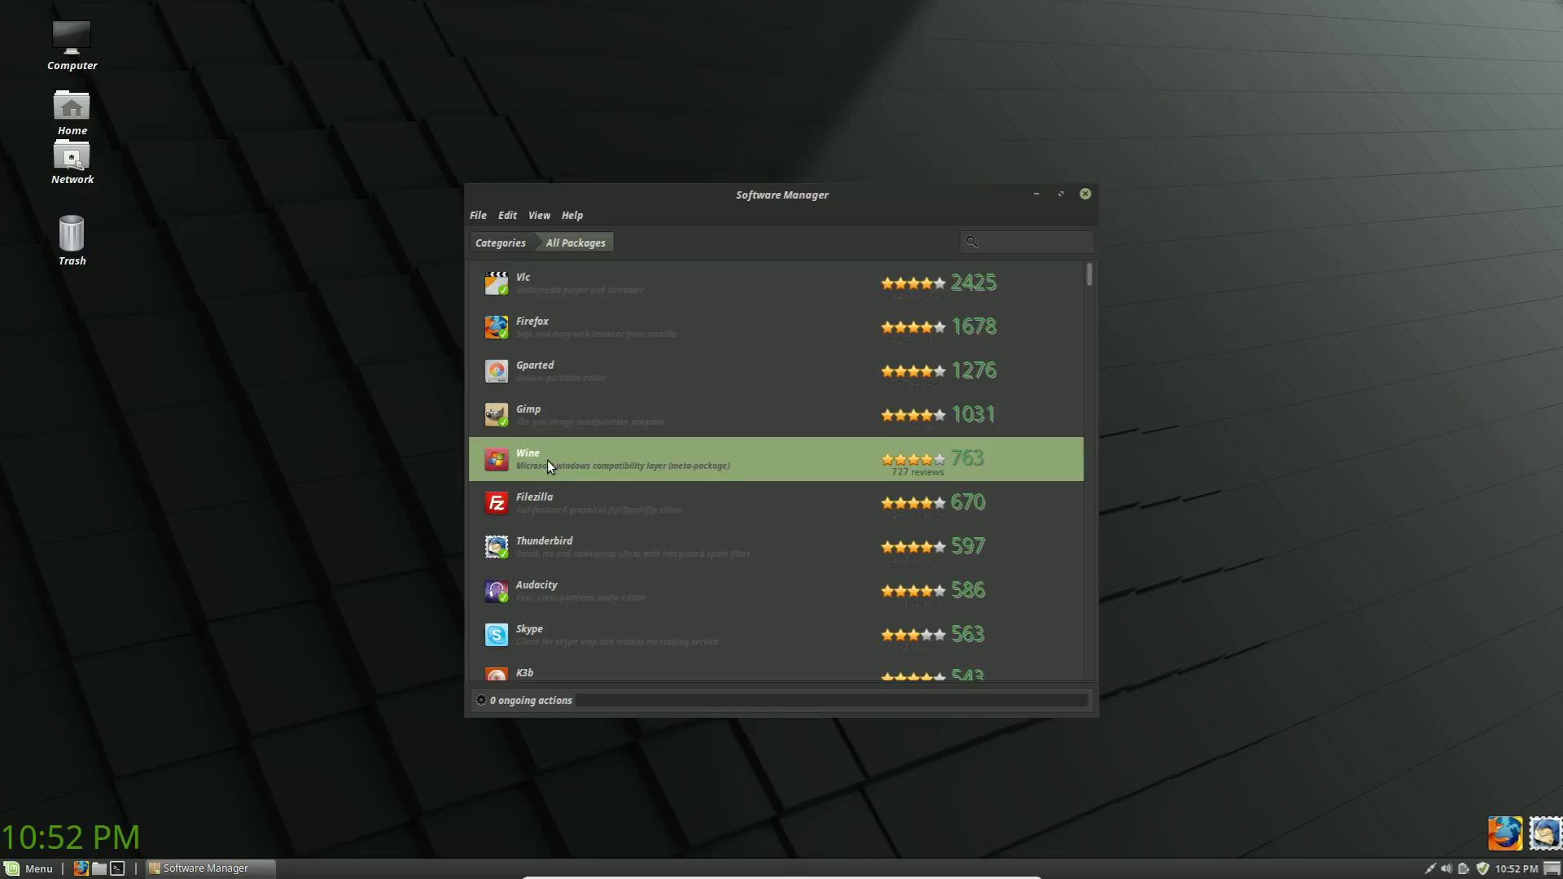
click(519, 497)
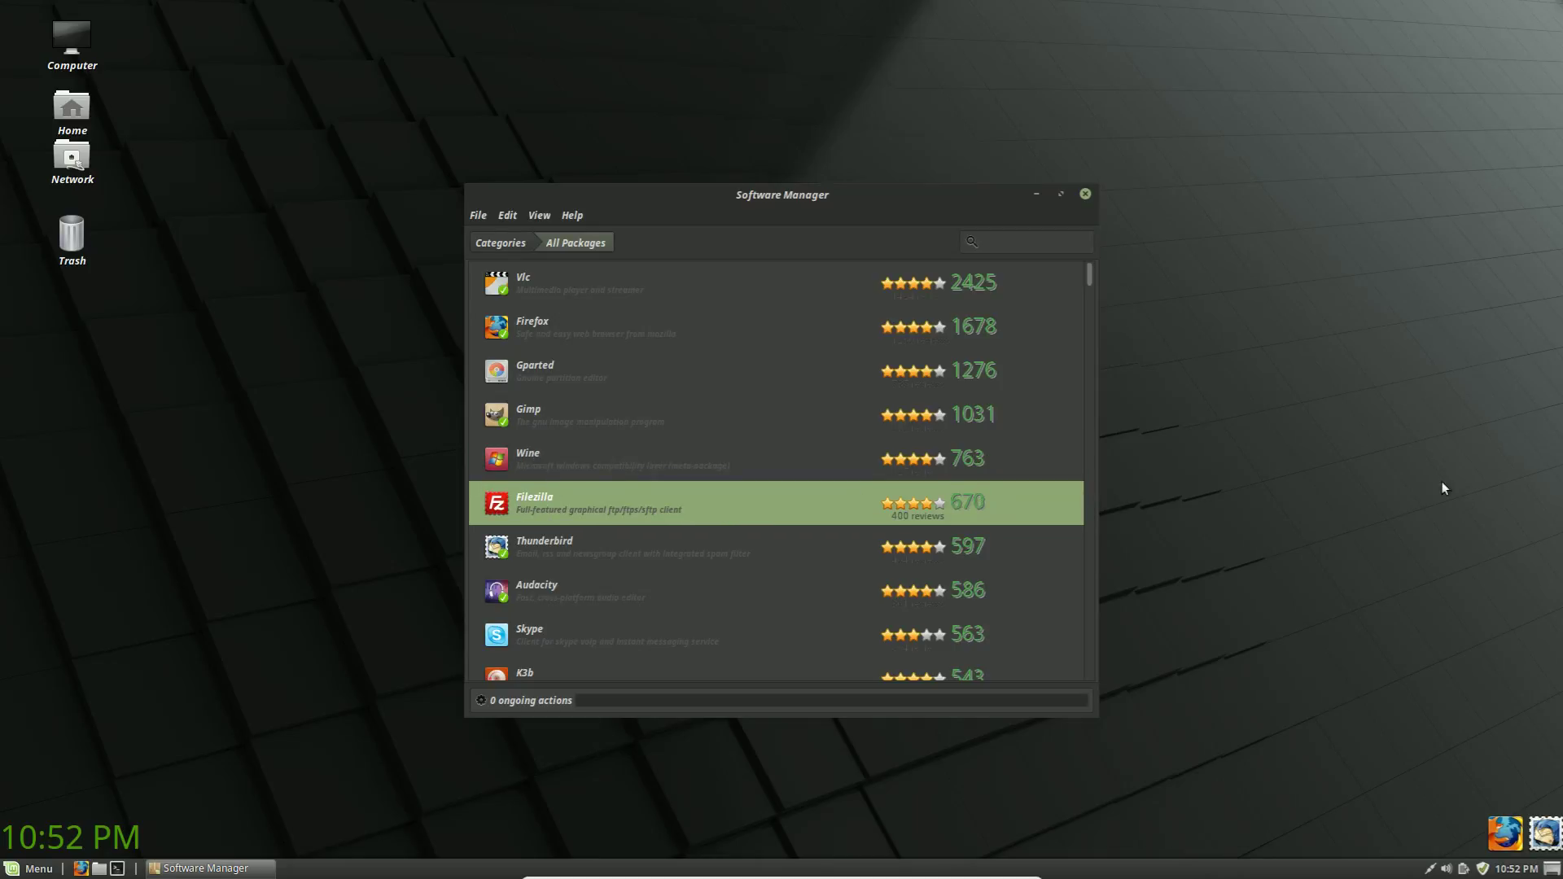
double_click(1009, 487)
click(1032, 417)
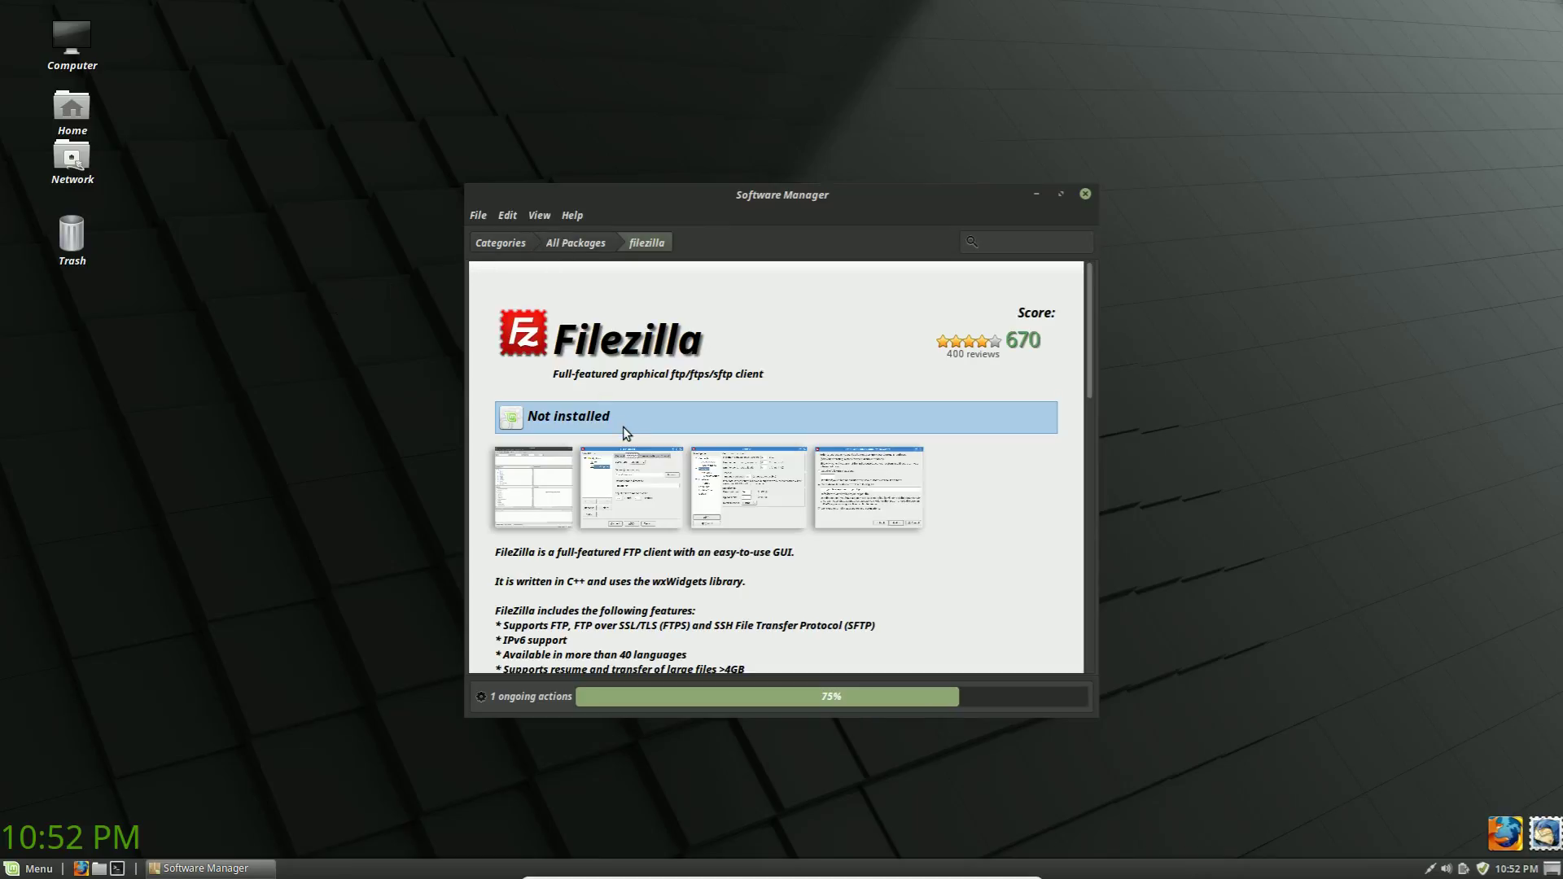
Return to the All Packages list and examine the popular applications ranked below Filezilla.
key(BackSpace)
scroll(607, 463, down, 1)
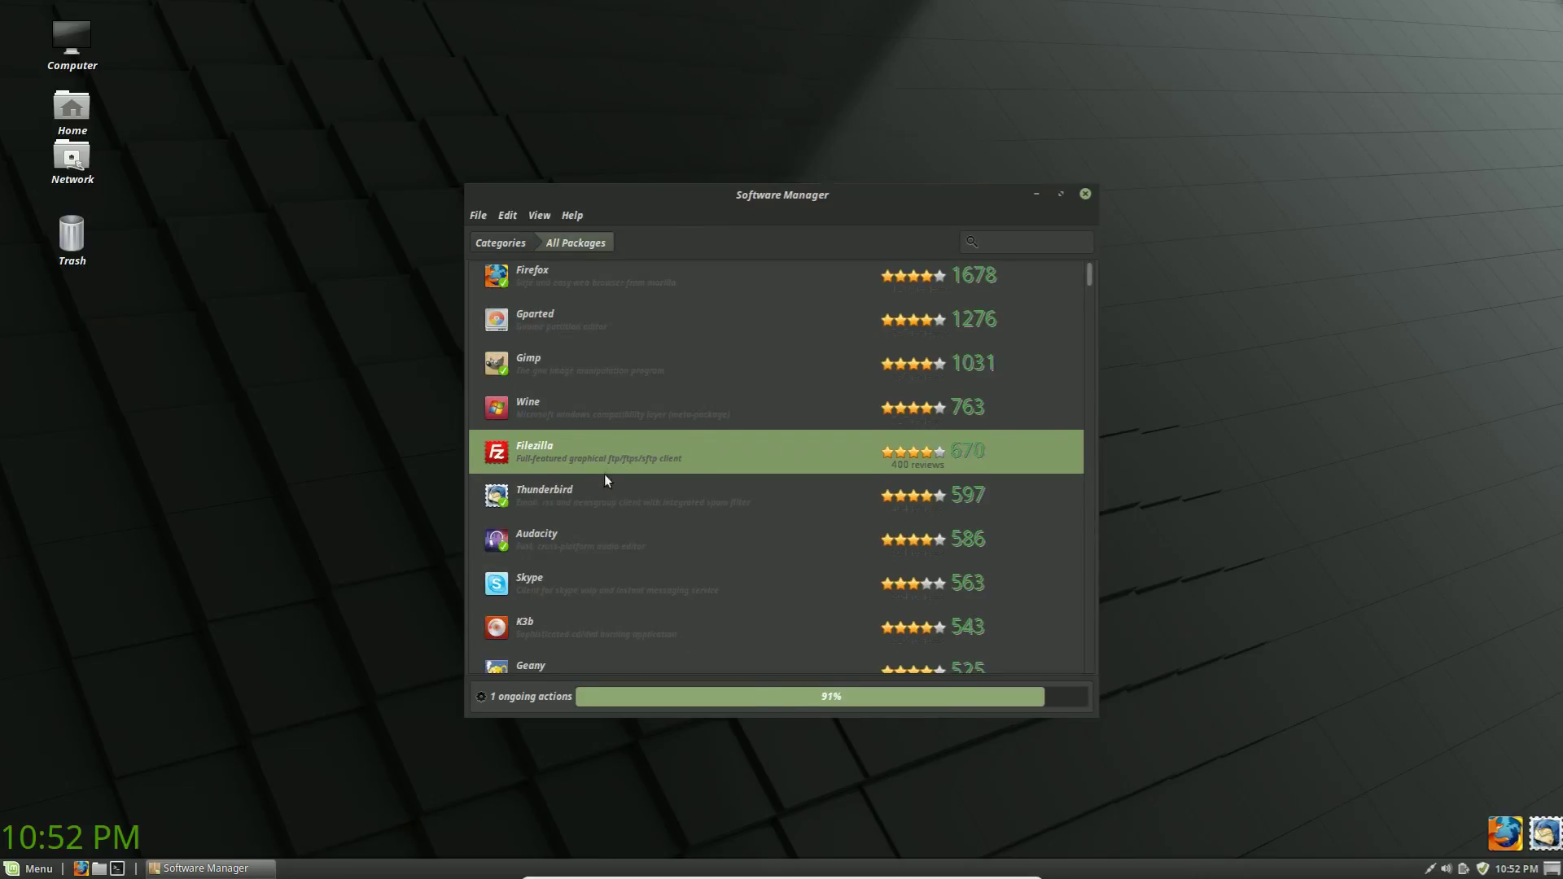
scroll(604, 489, down, 5)
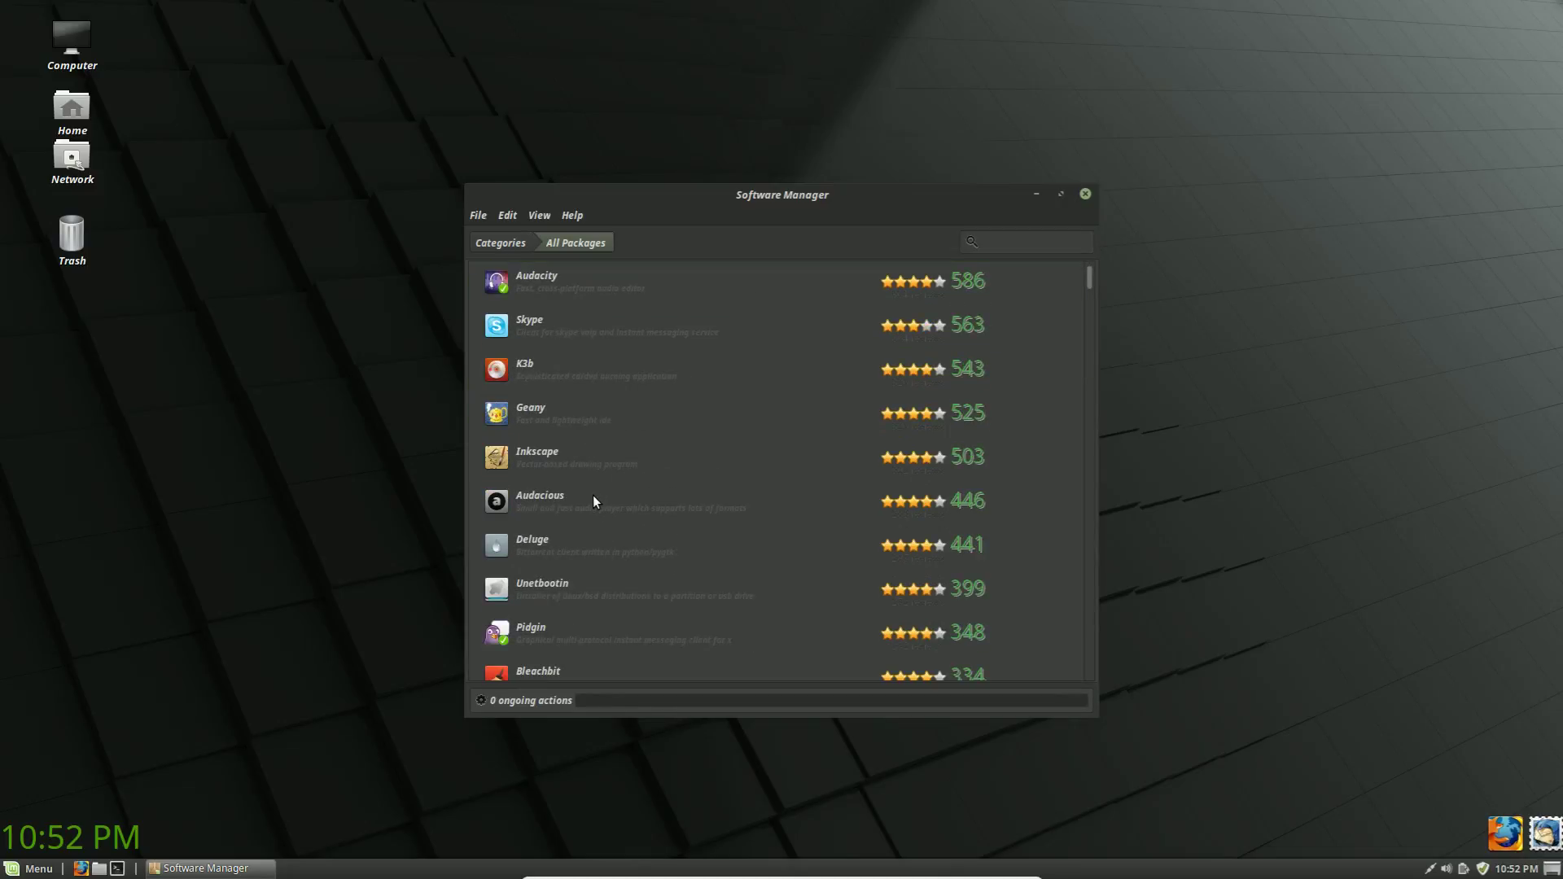
scroll(592, 501, down, 3)
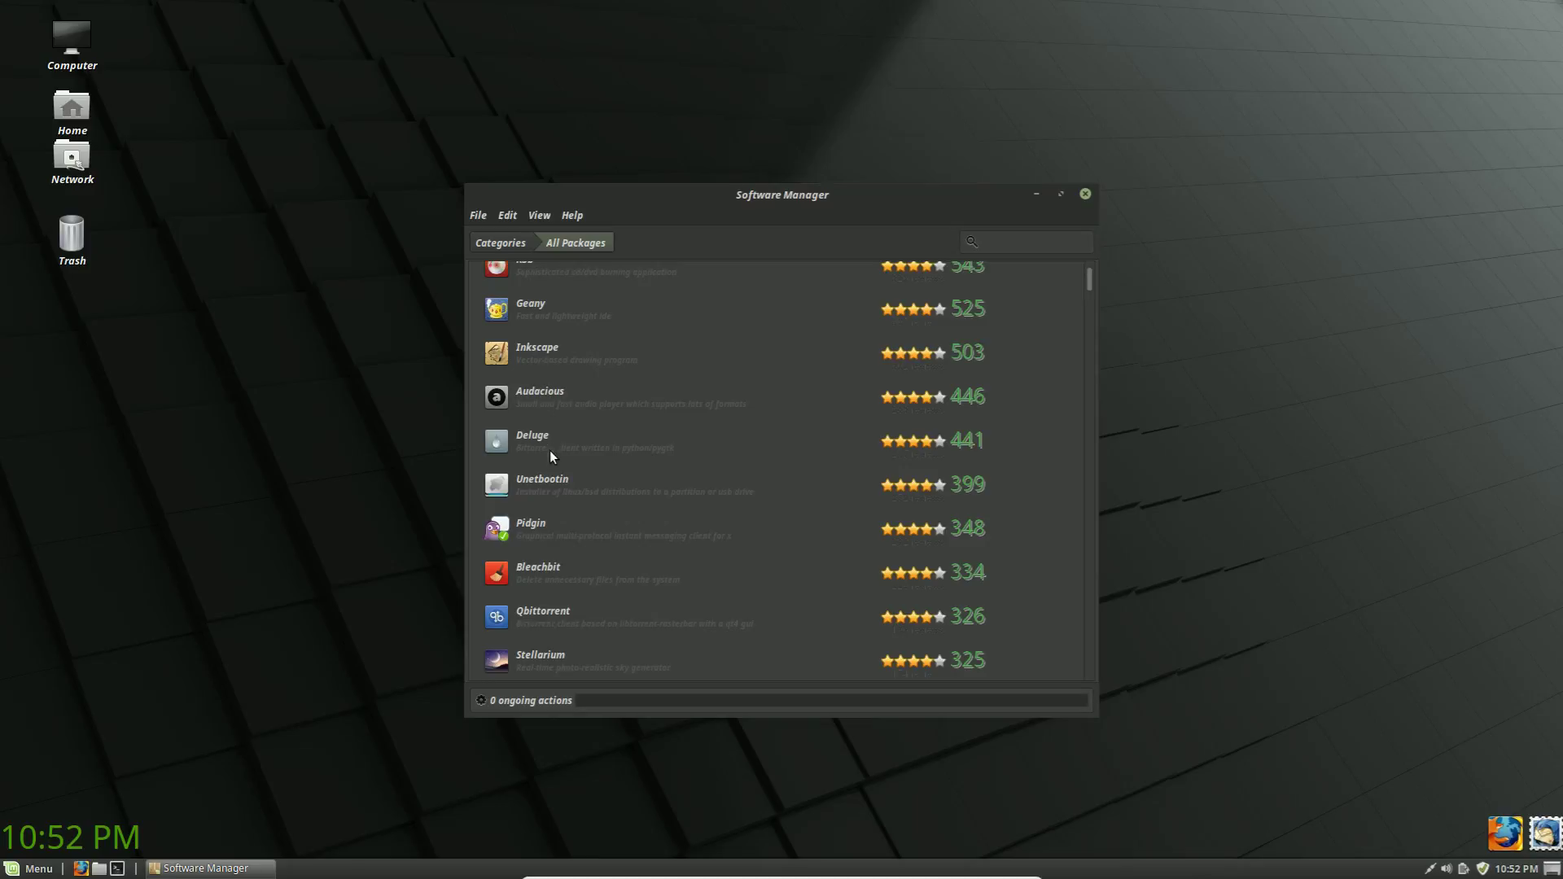
scroll(554, 455, down, 4)
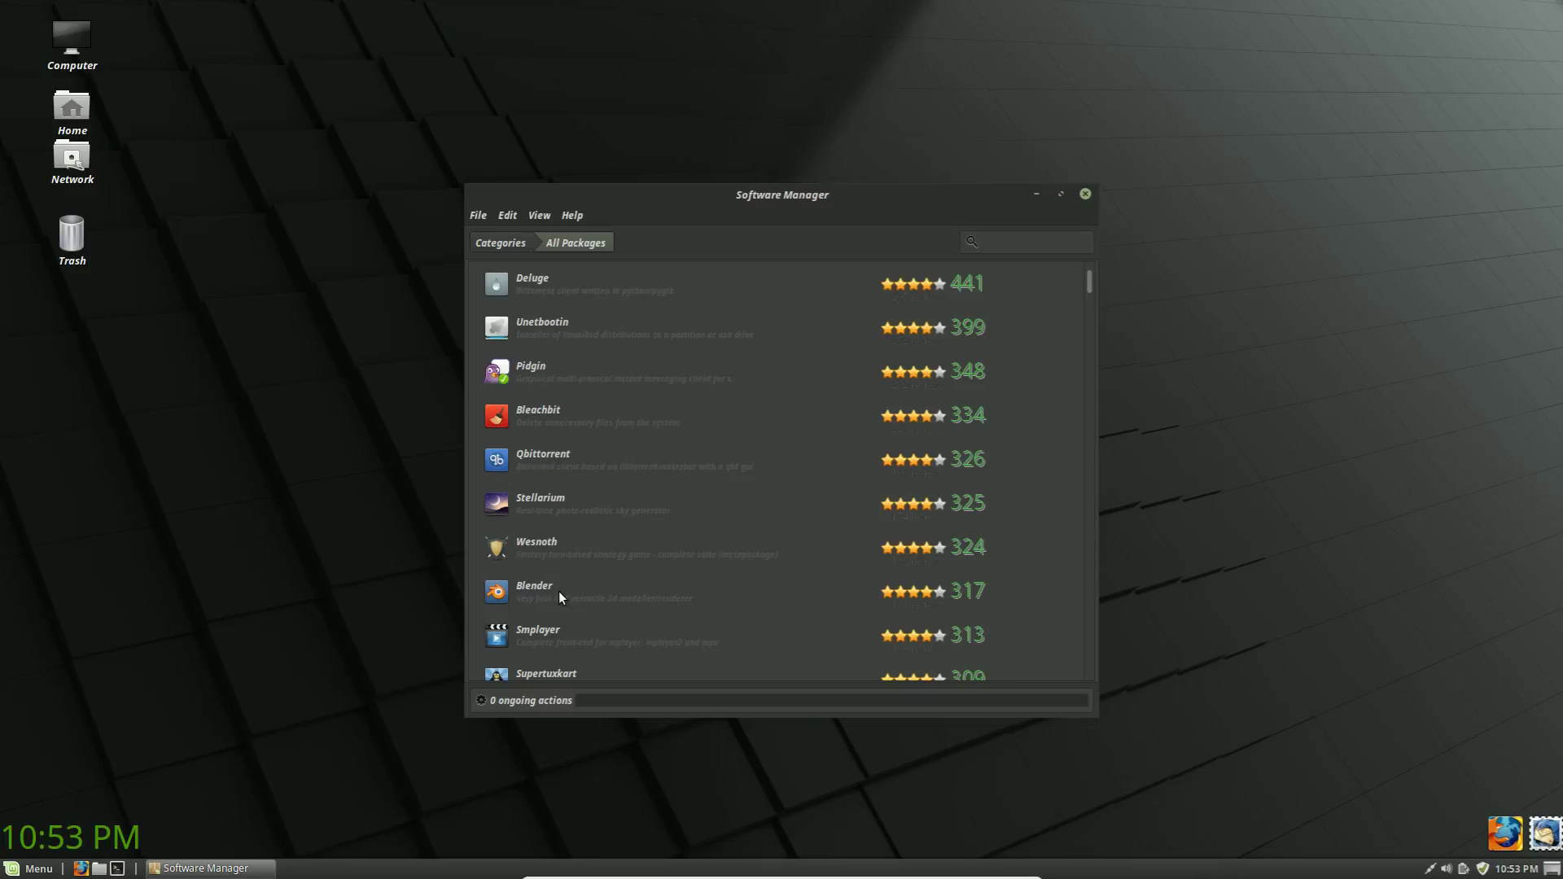
scroll(558, 597, down, 5)
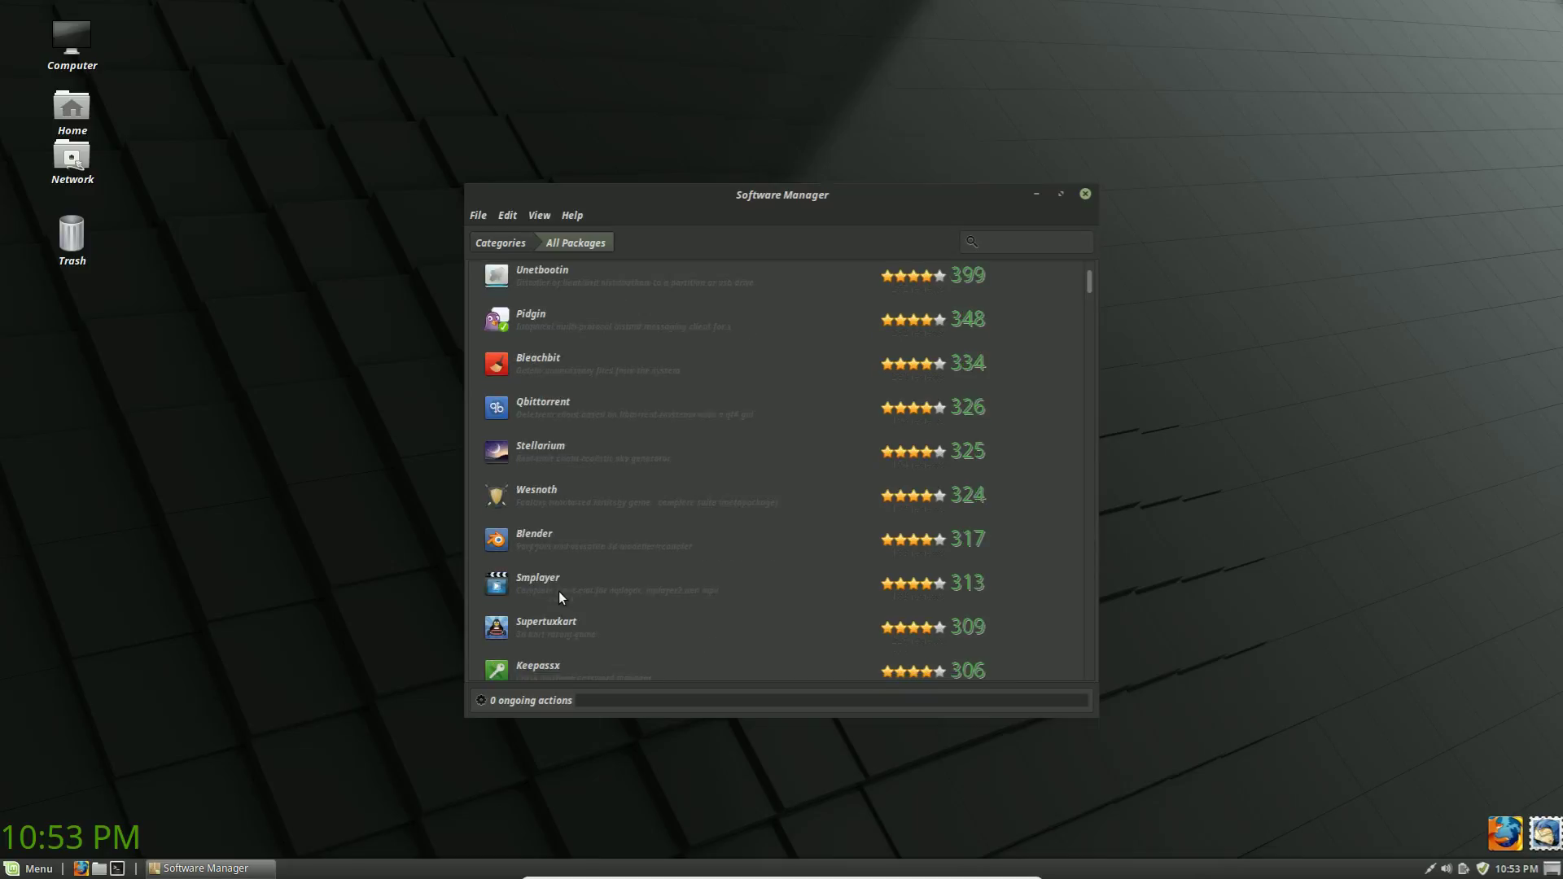
Search the Software Manager for "evol" and install the Evolution groupware suite.
scroll(650, 600, down, 6)
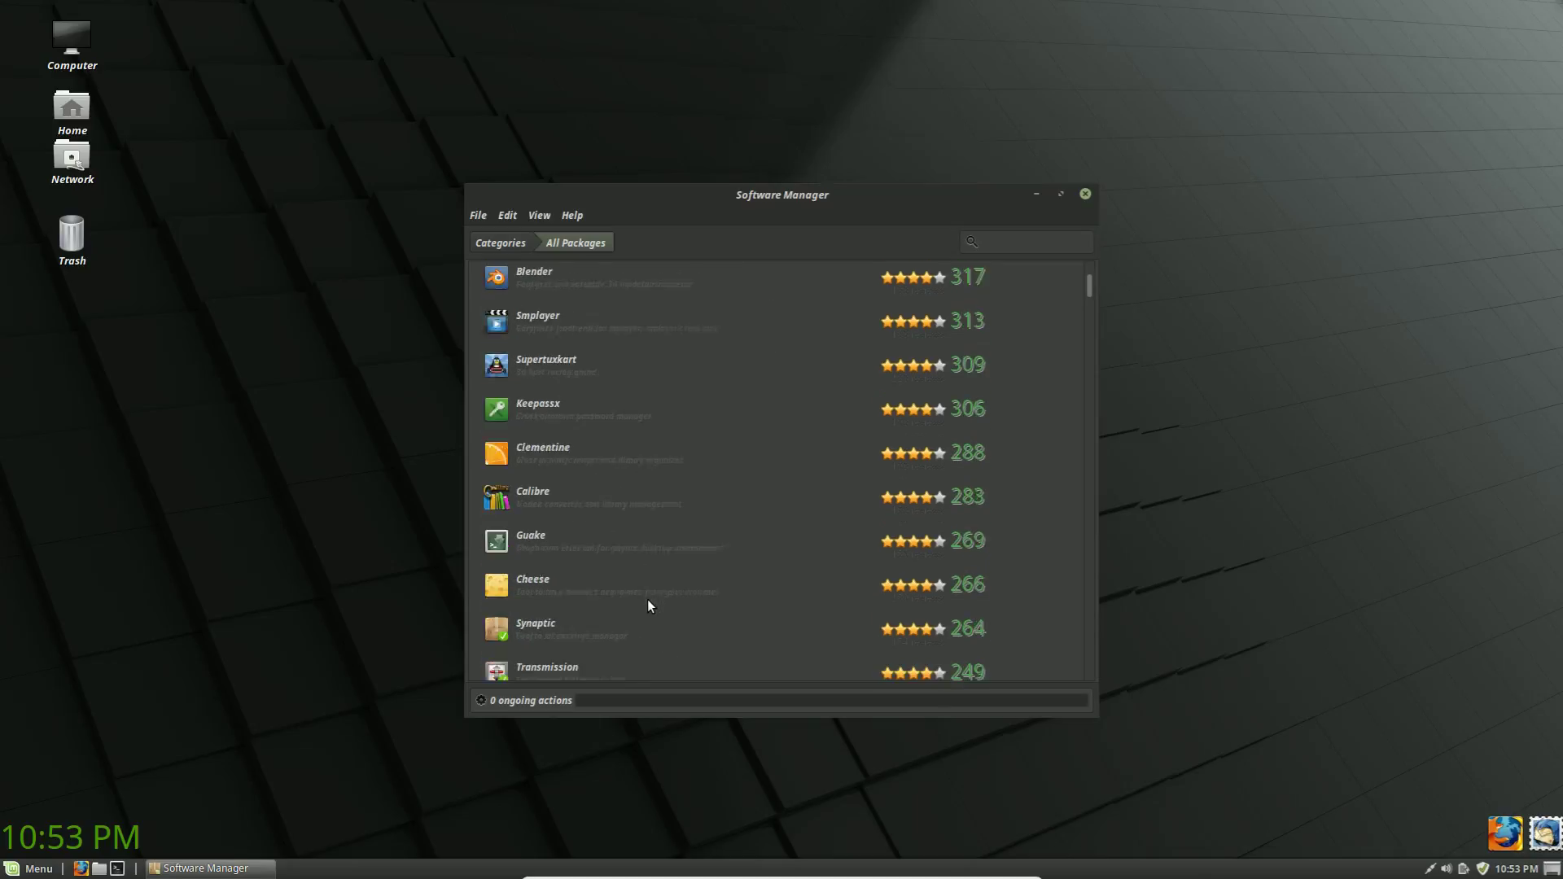
scroll(597, 515, down, 4)
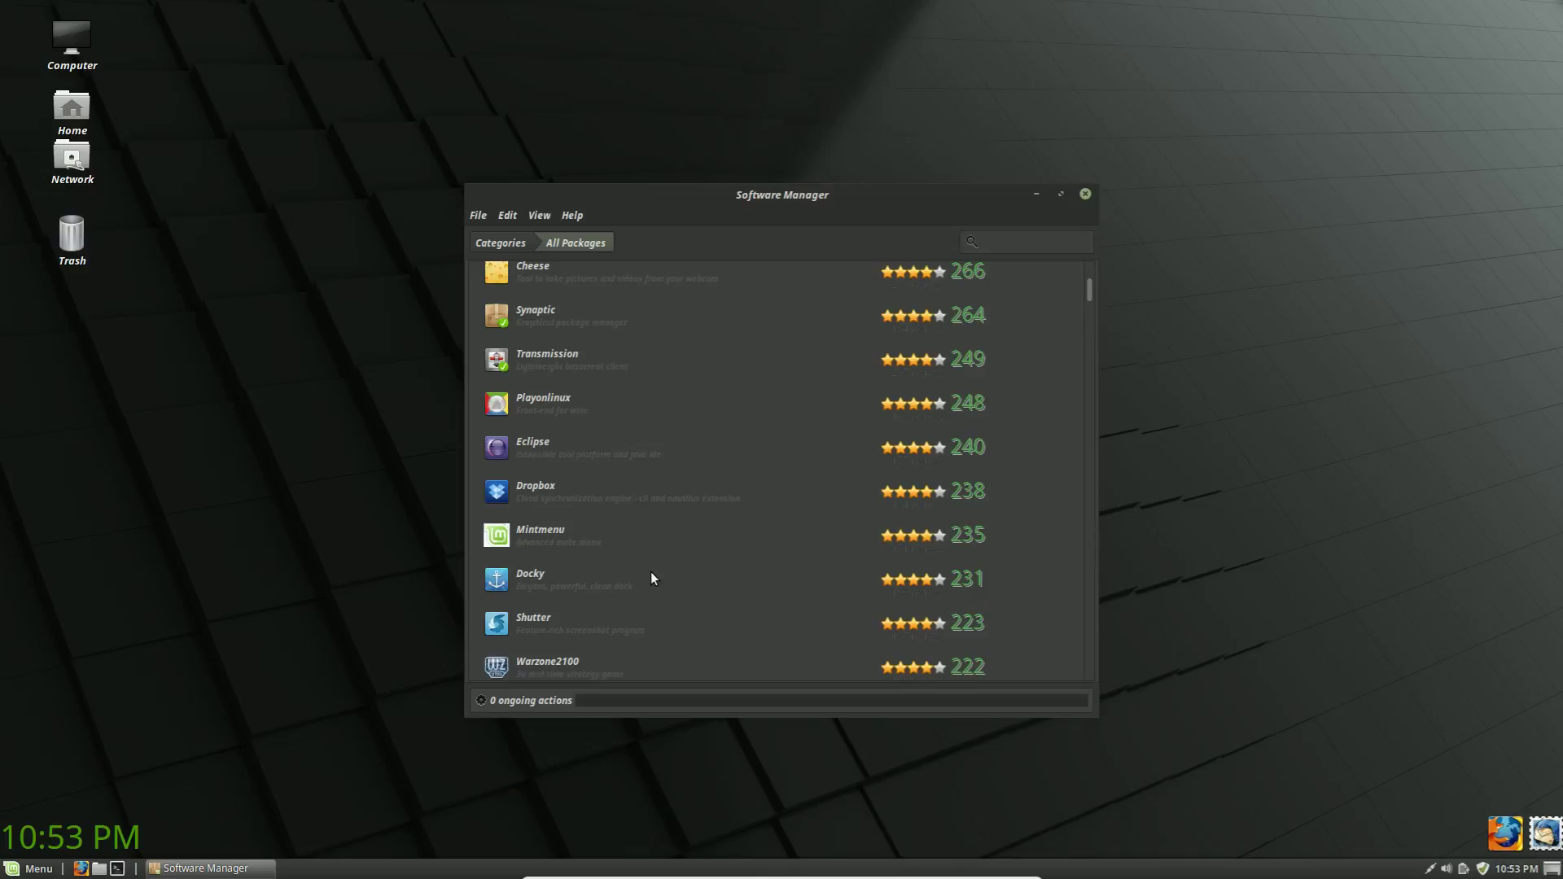
scroll(651, 578, up, 20)
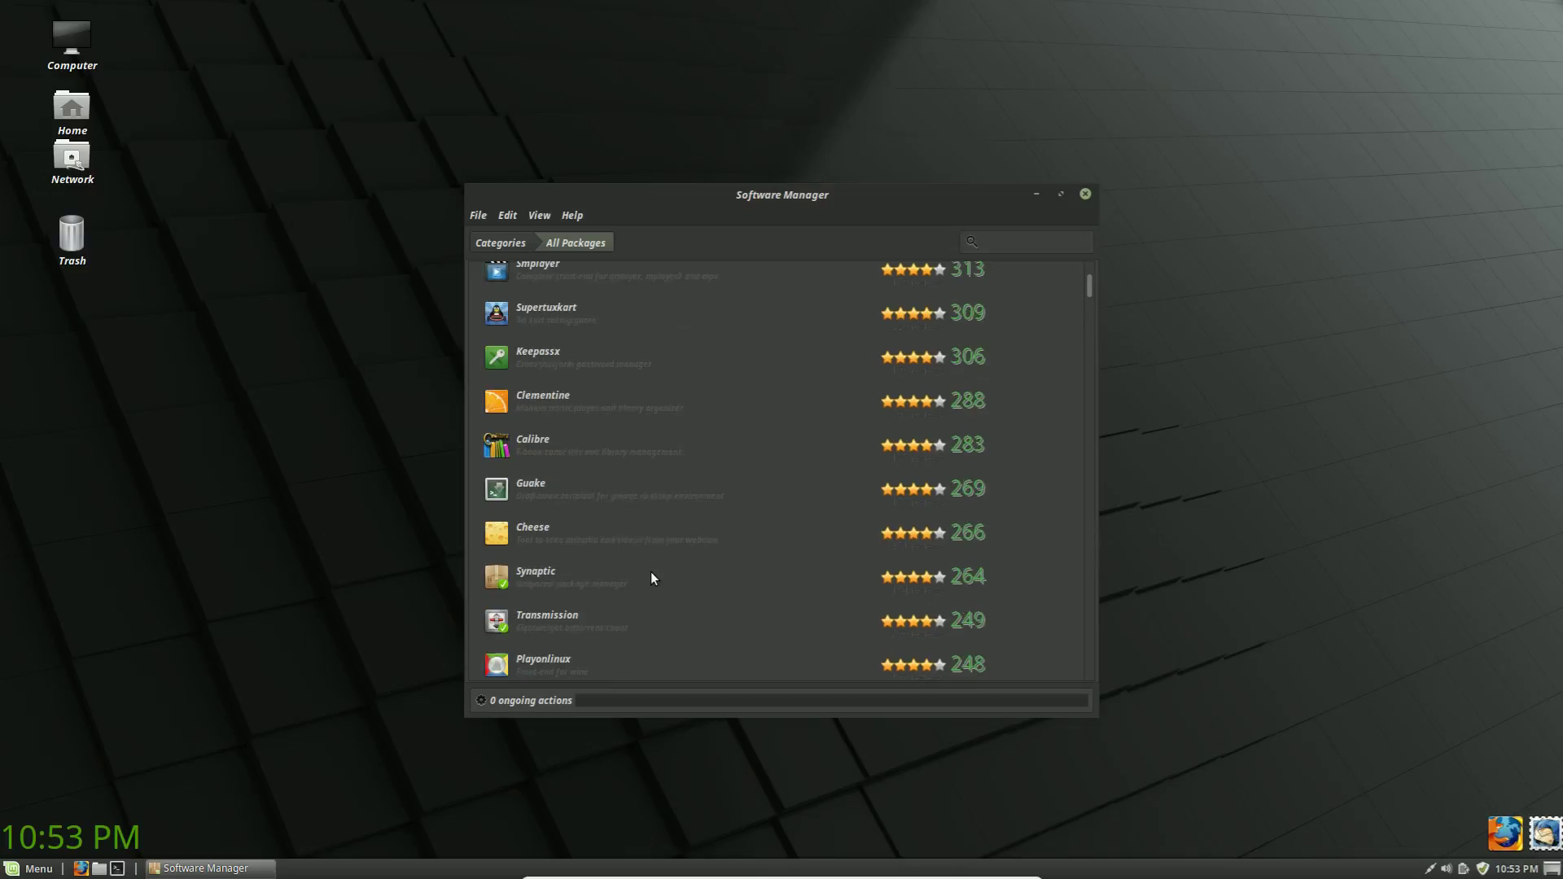
click(1029, 250)
text(evol)
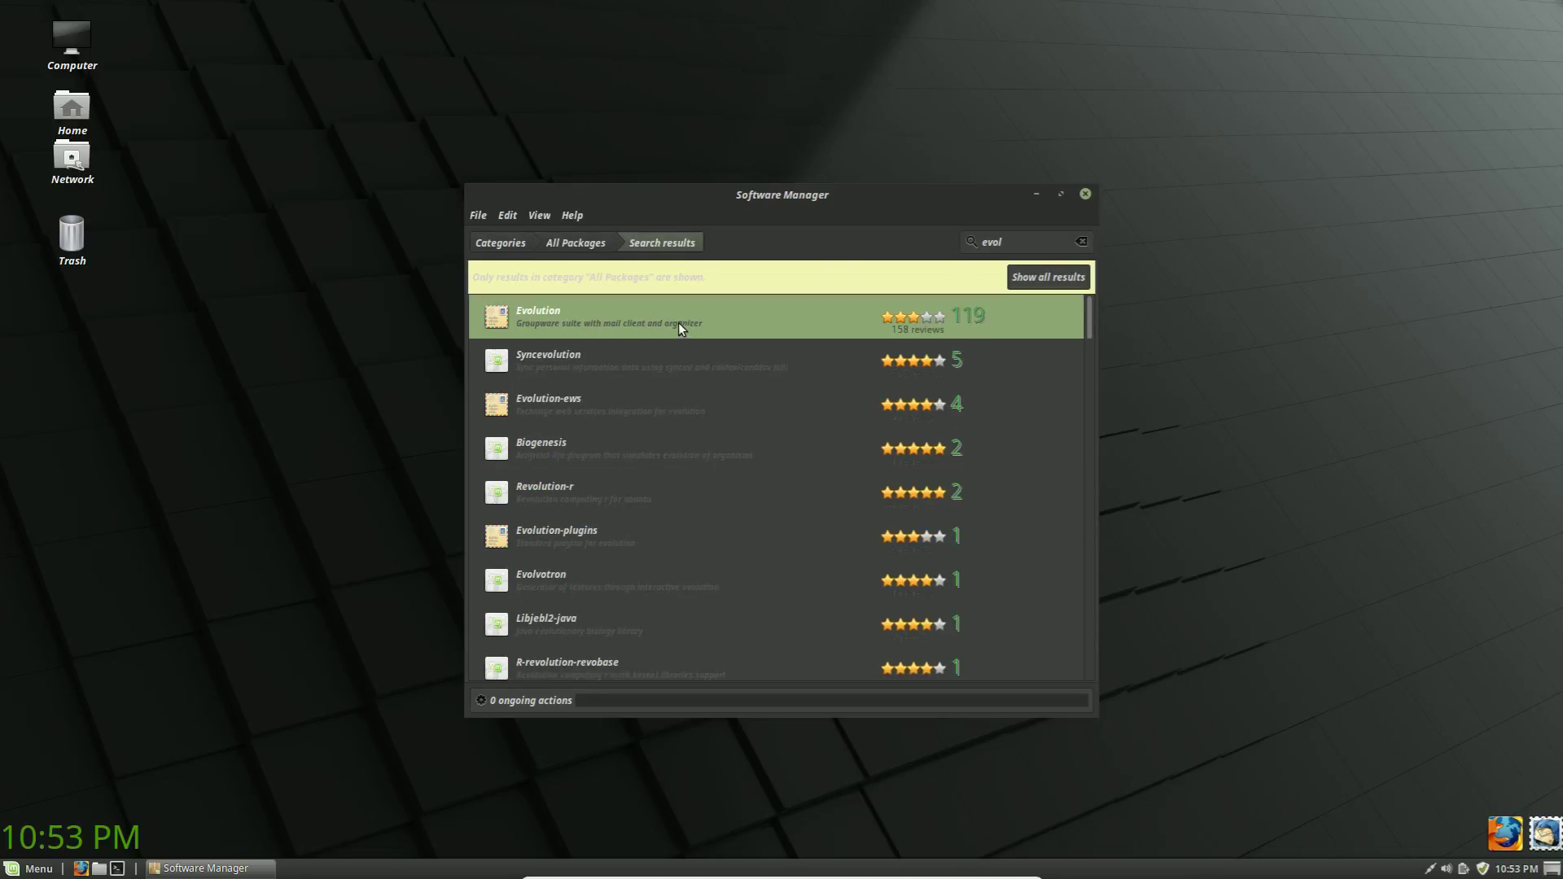
key(Return)
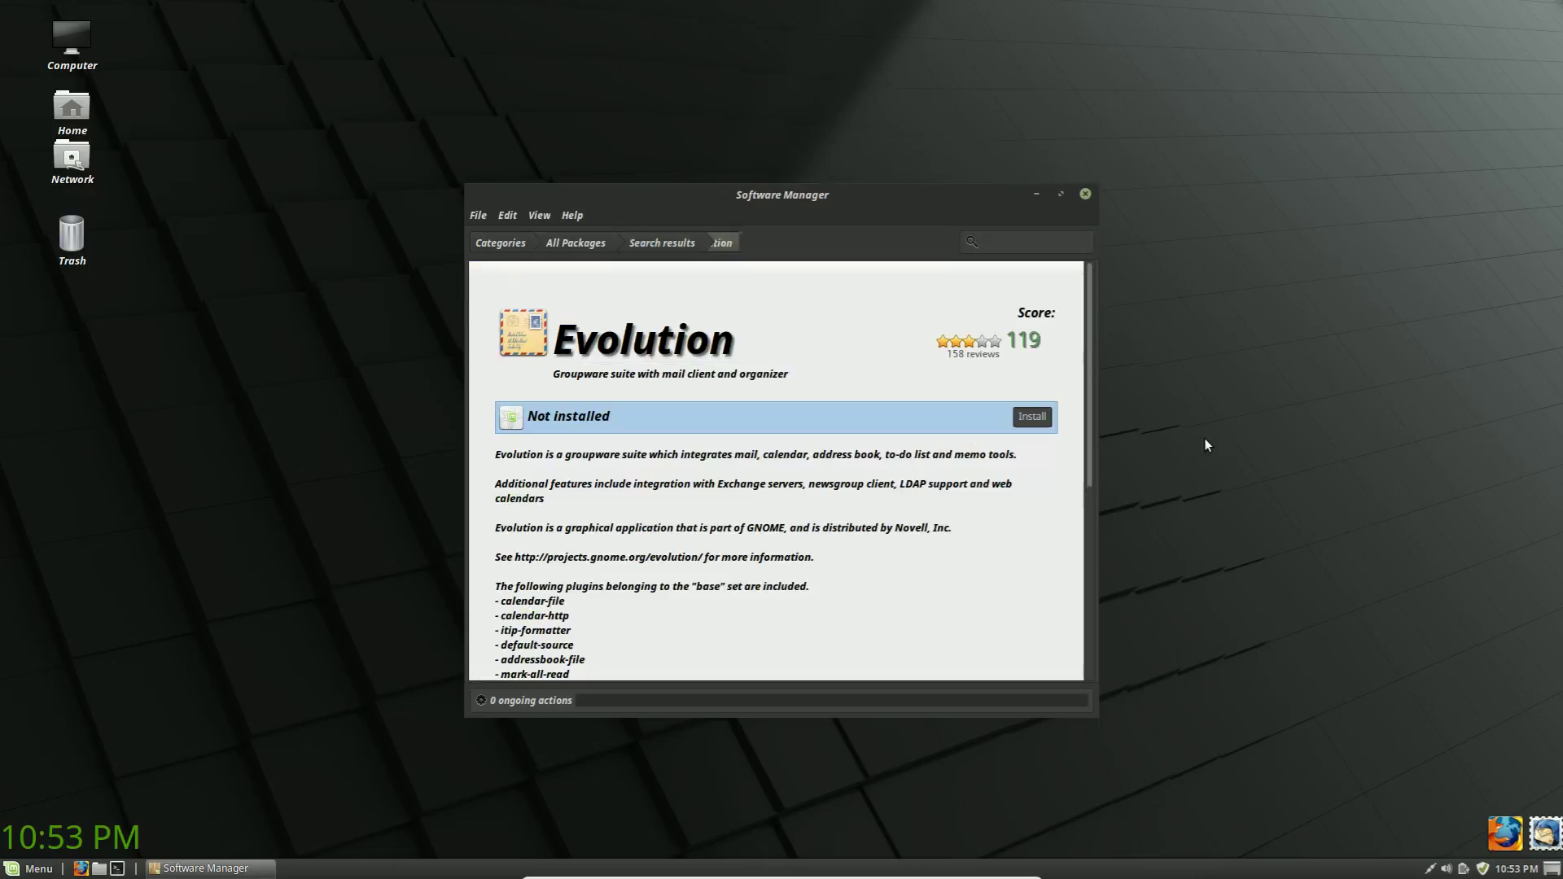
click(1032, 417)
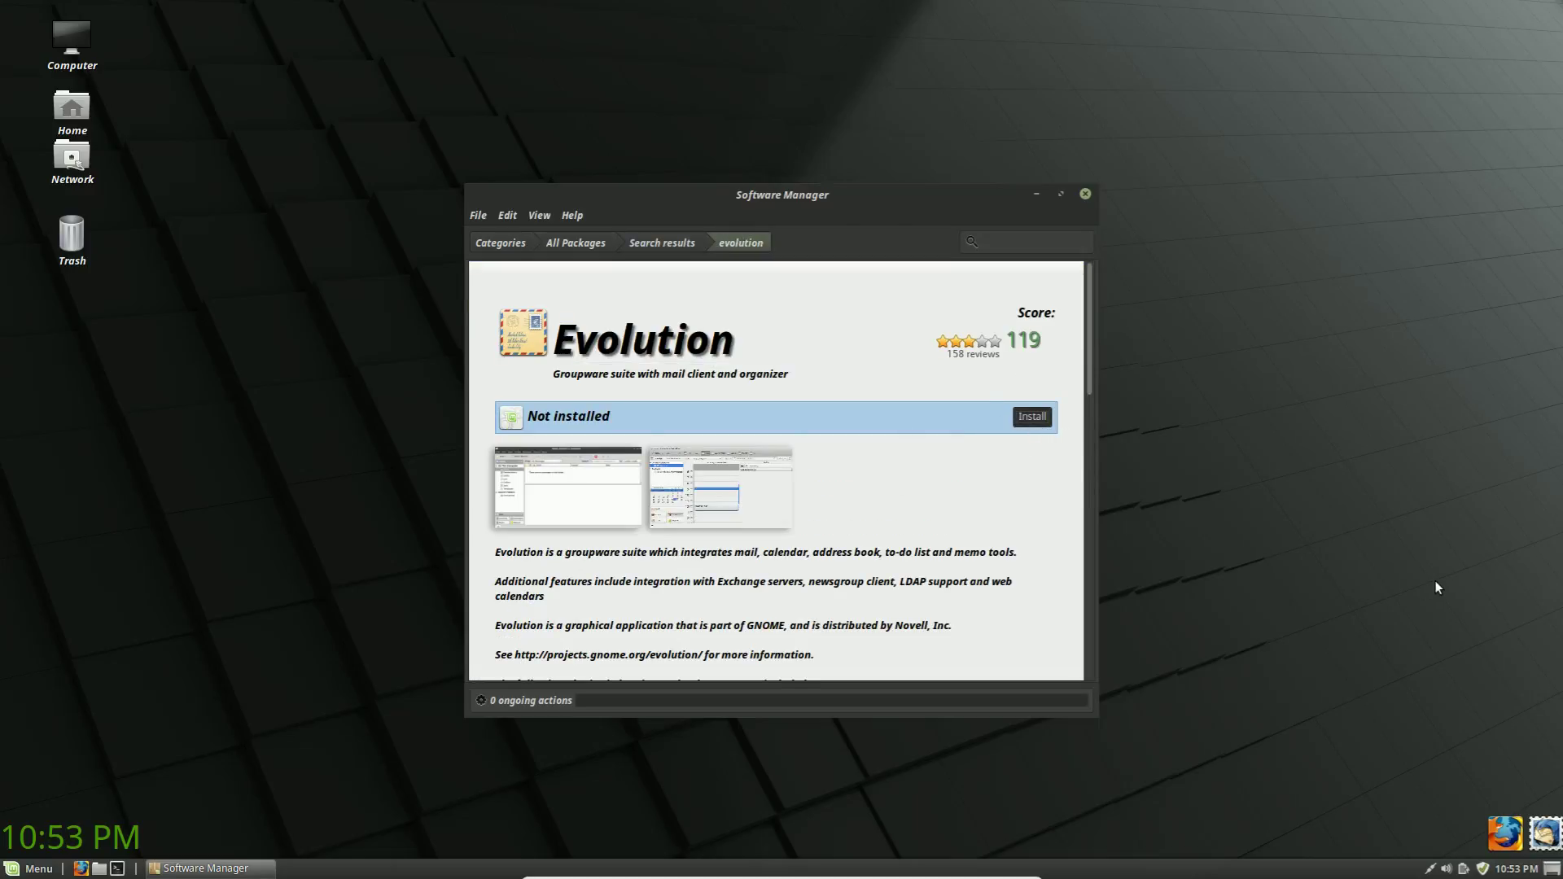
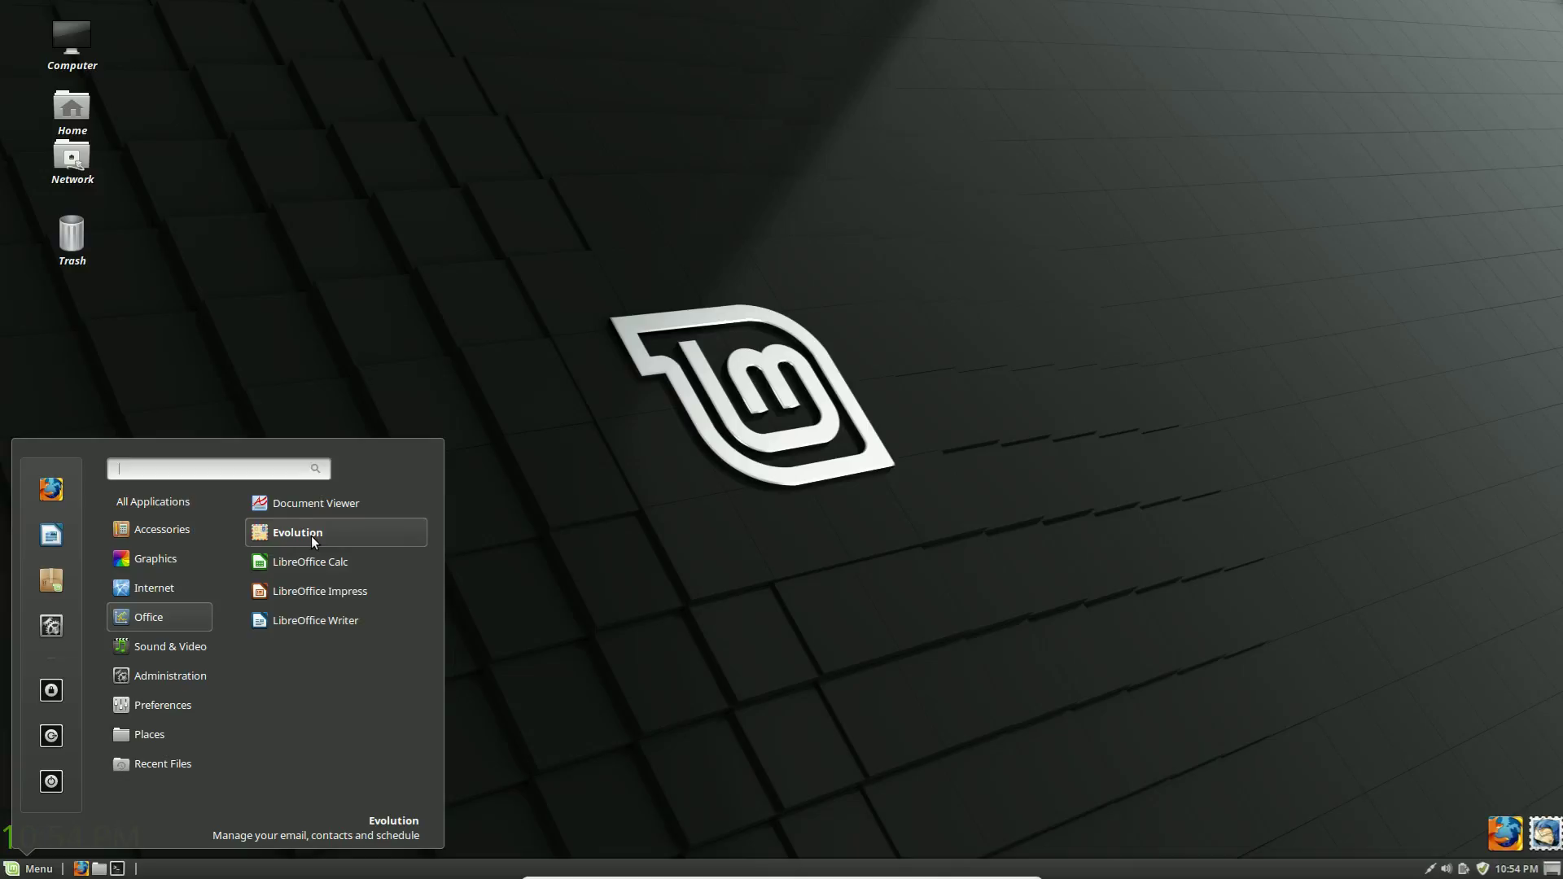
Look through the menu's Internet and Office categories and view the options available for the Evolution entry.
mouse_move(182, 584)
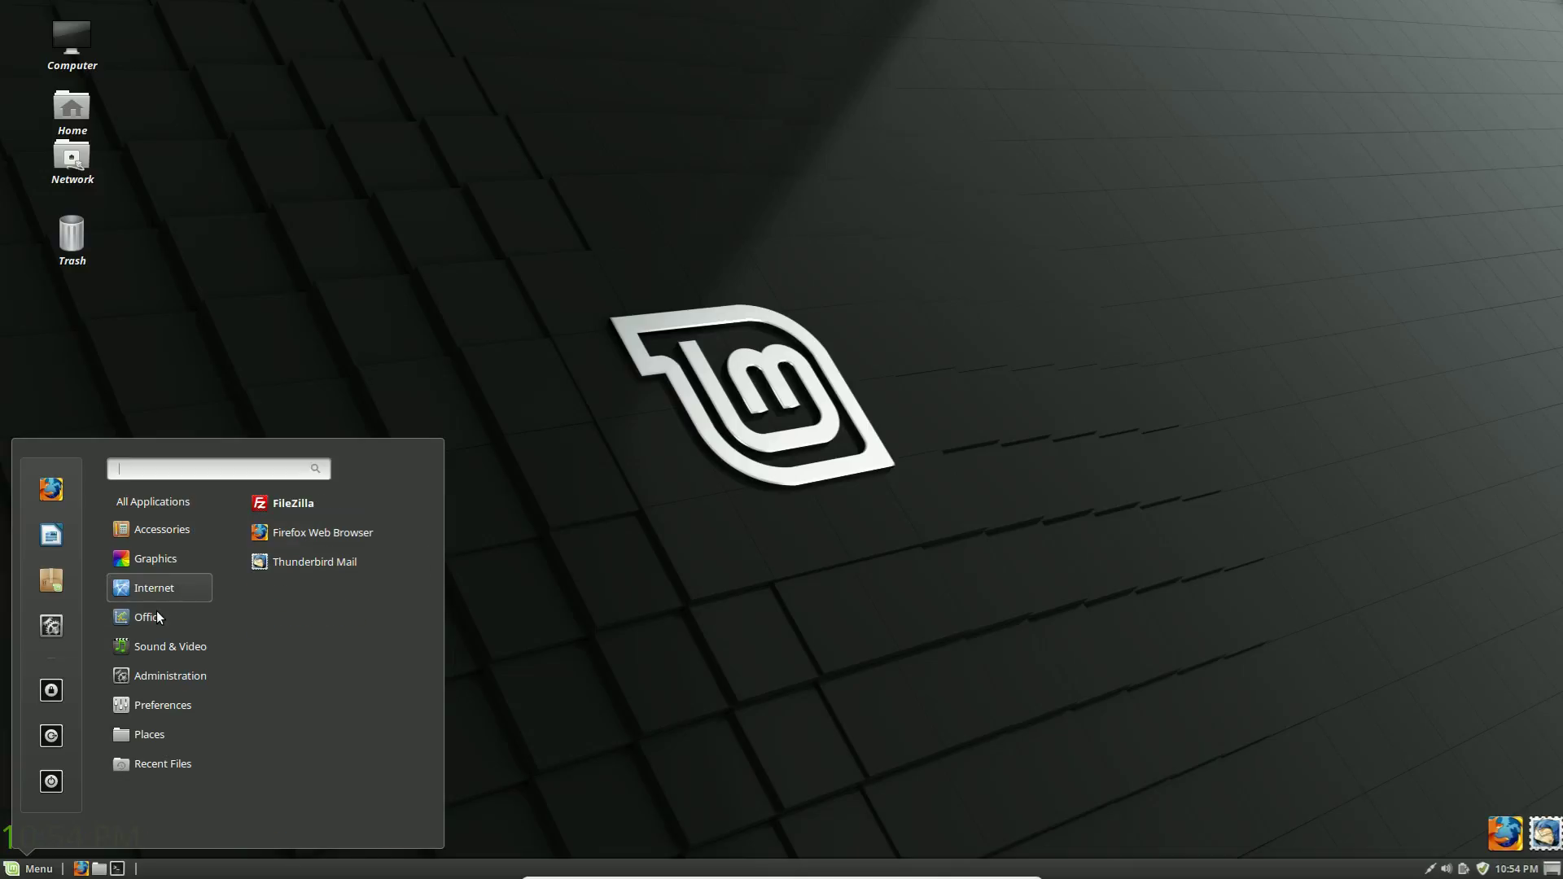
mouse_move(158, 615)
right_click(291, 531)
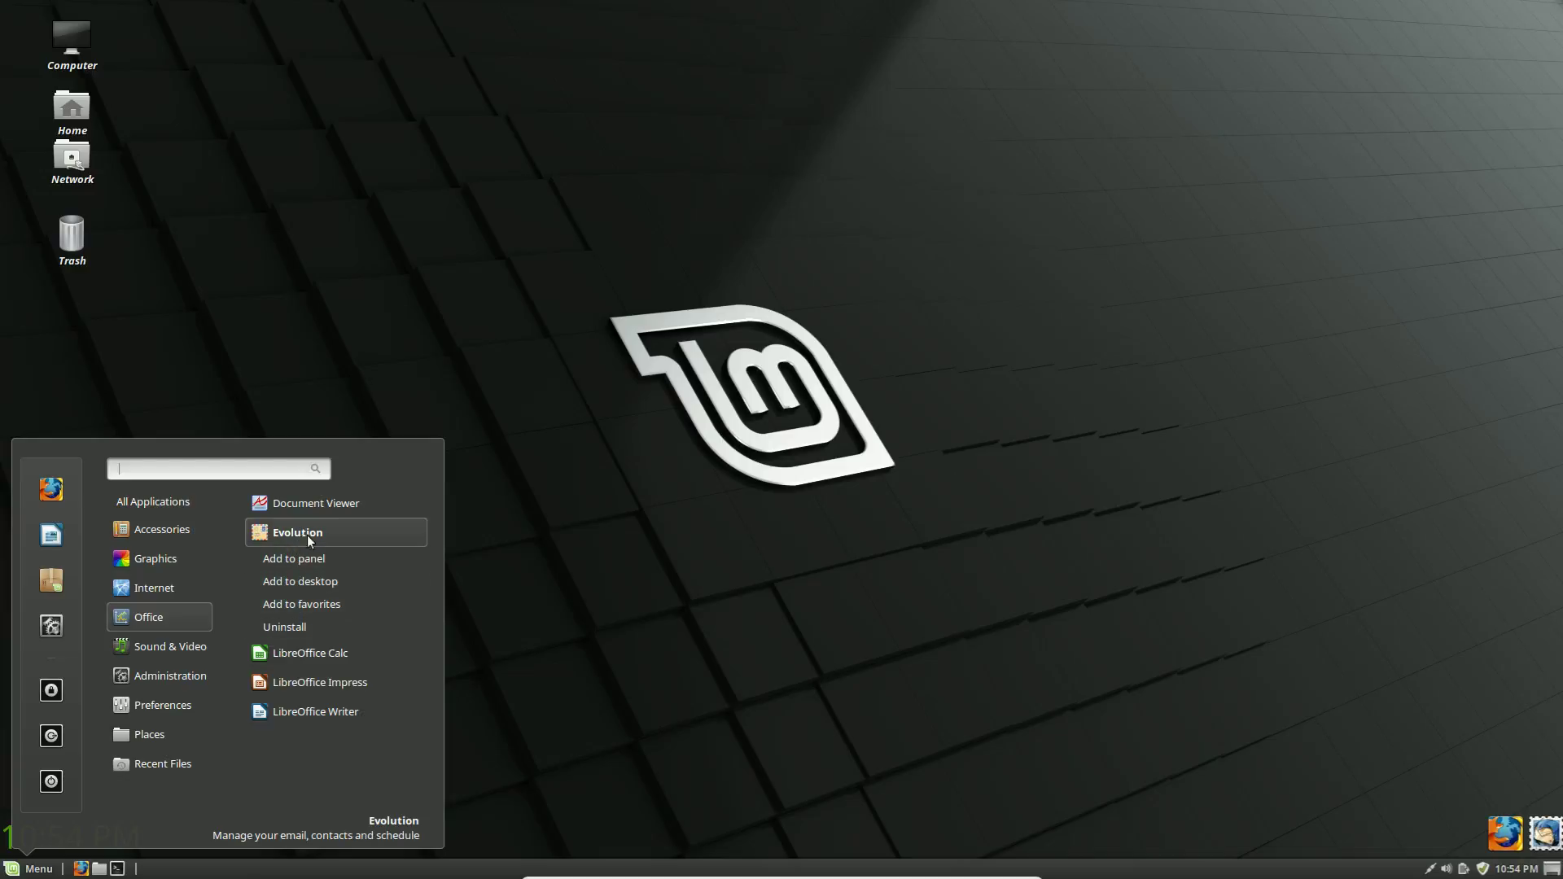
click(756, 743)
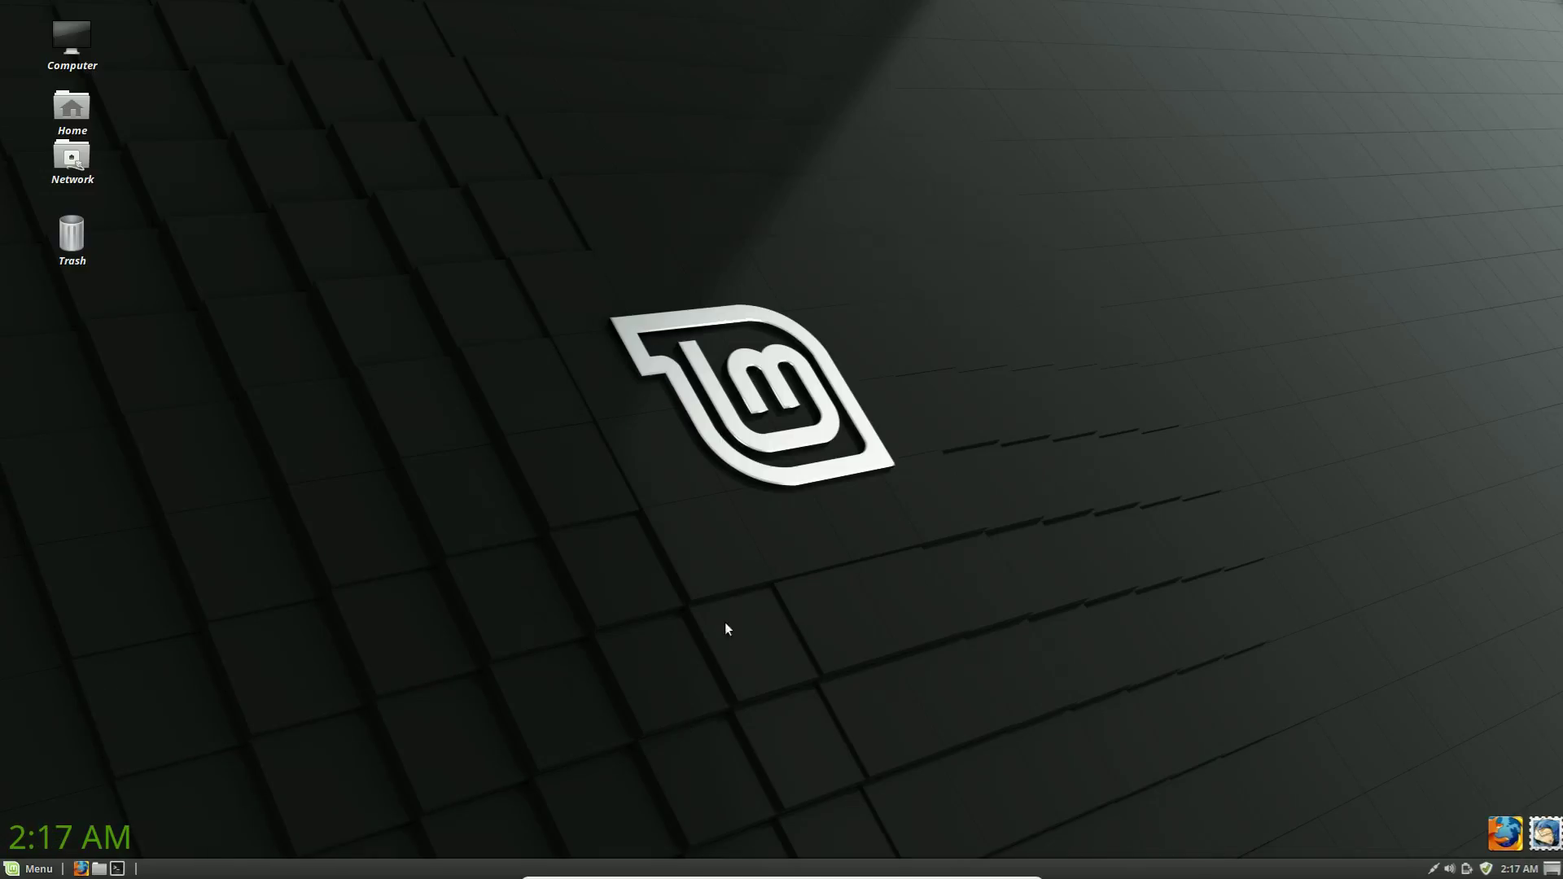
Open the menu editor from the Menu applet's configuration and move Evolution from the Office category to Internet.
right_click(26, 869)
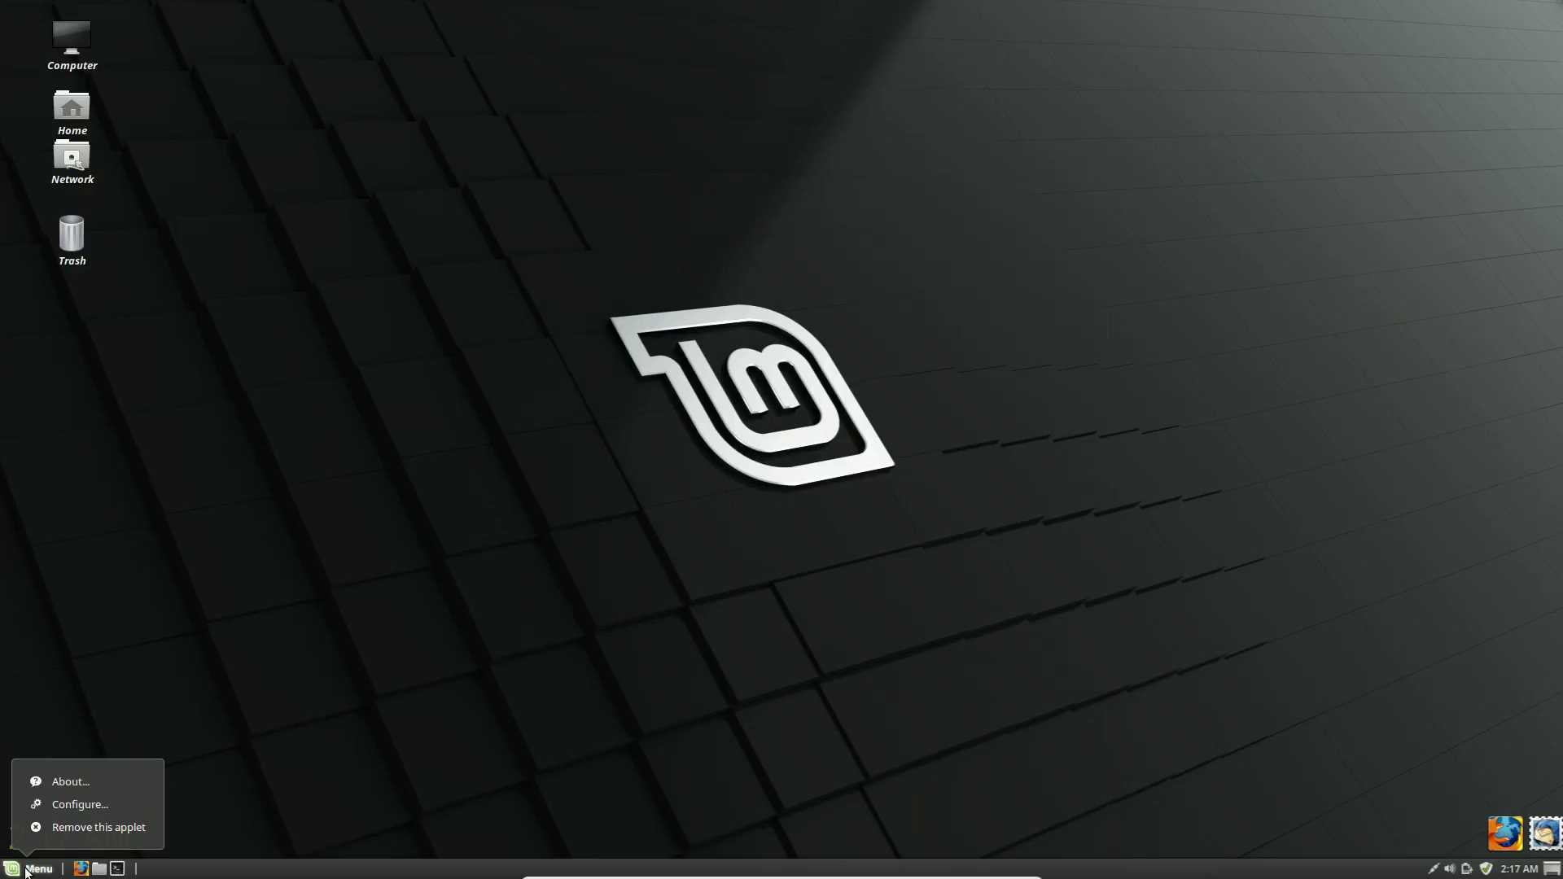
click(80, 807)
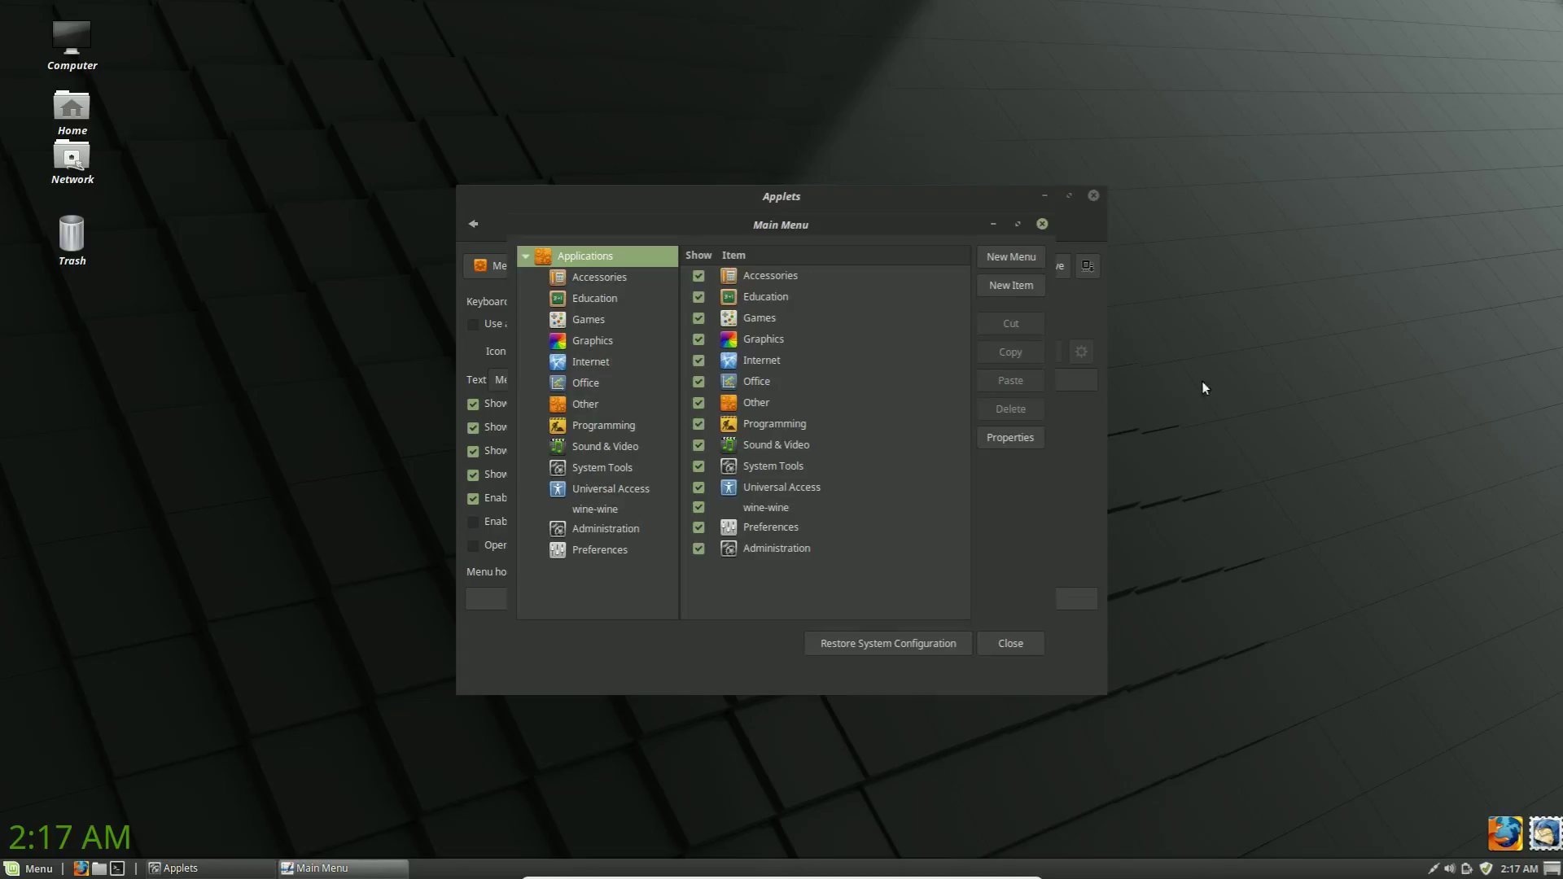
click(594, 382)
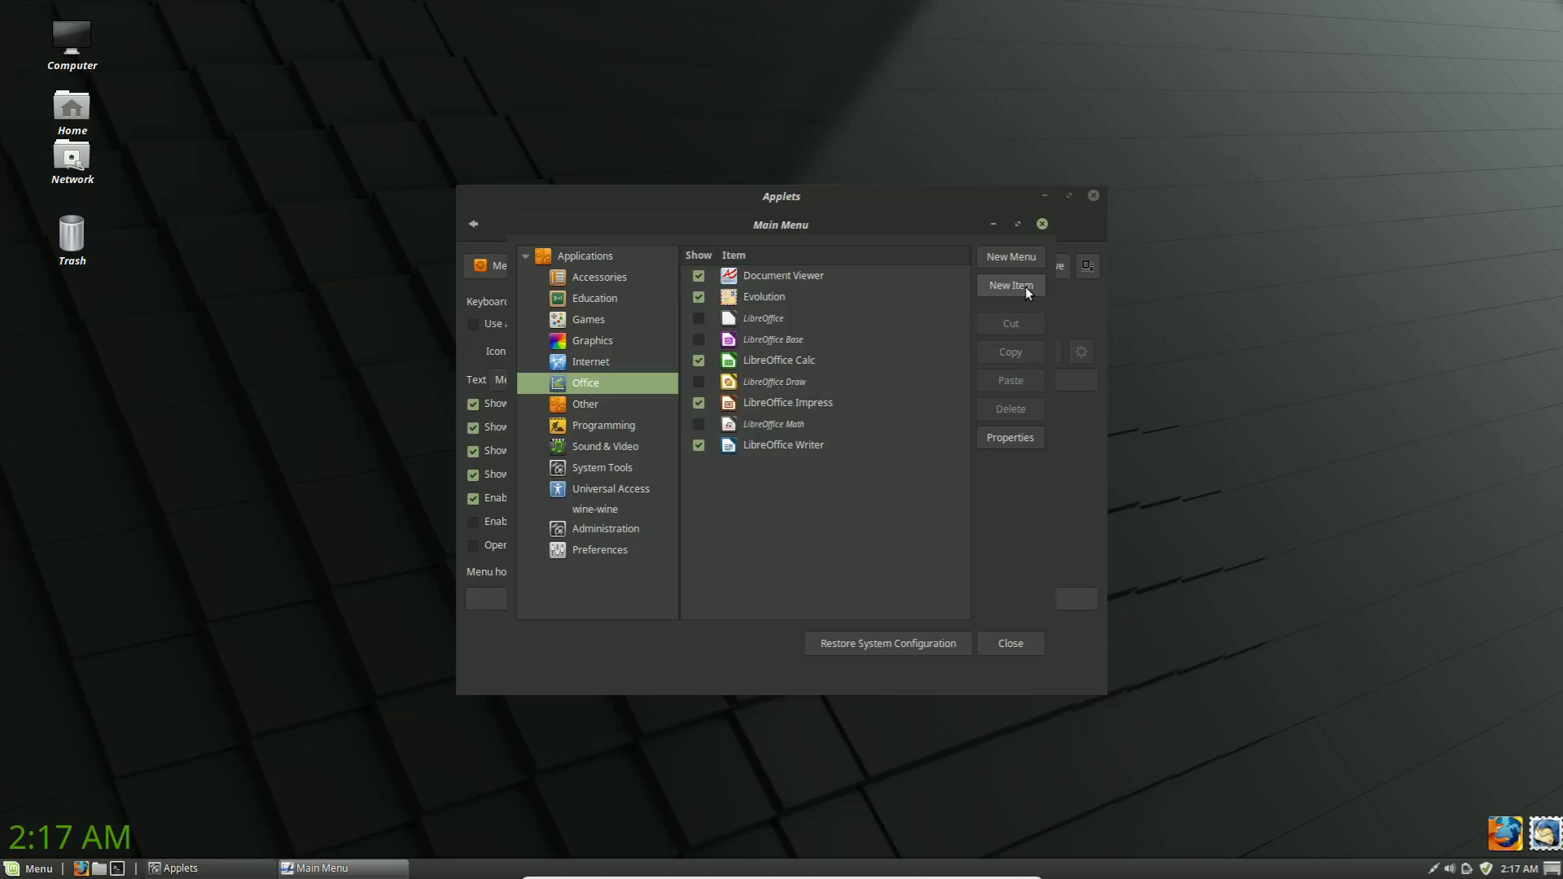
click(779, 300)
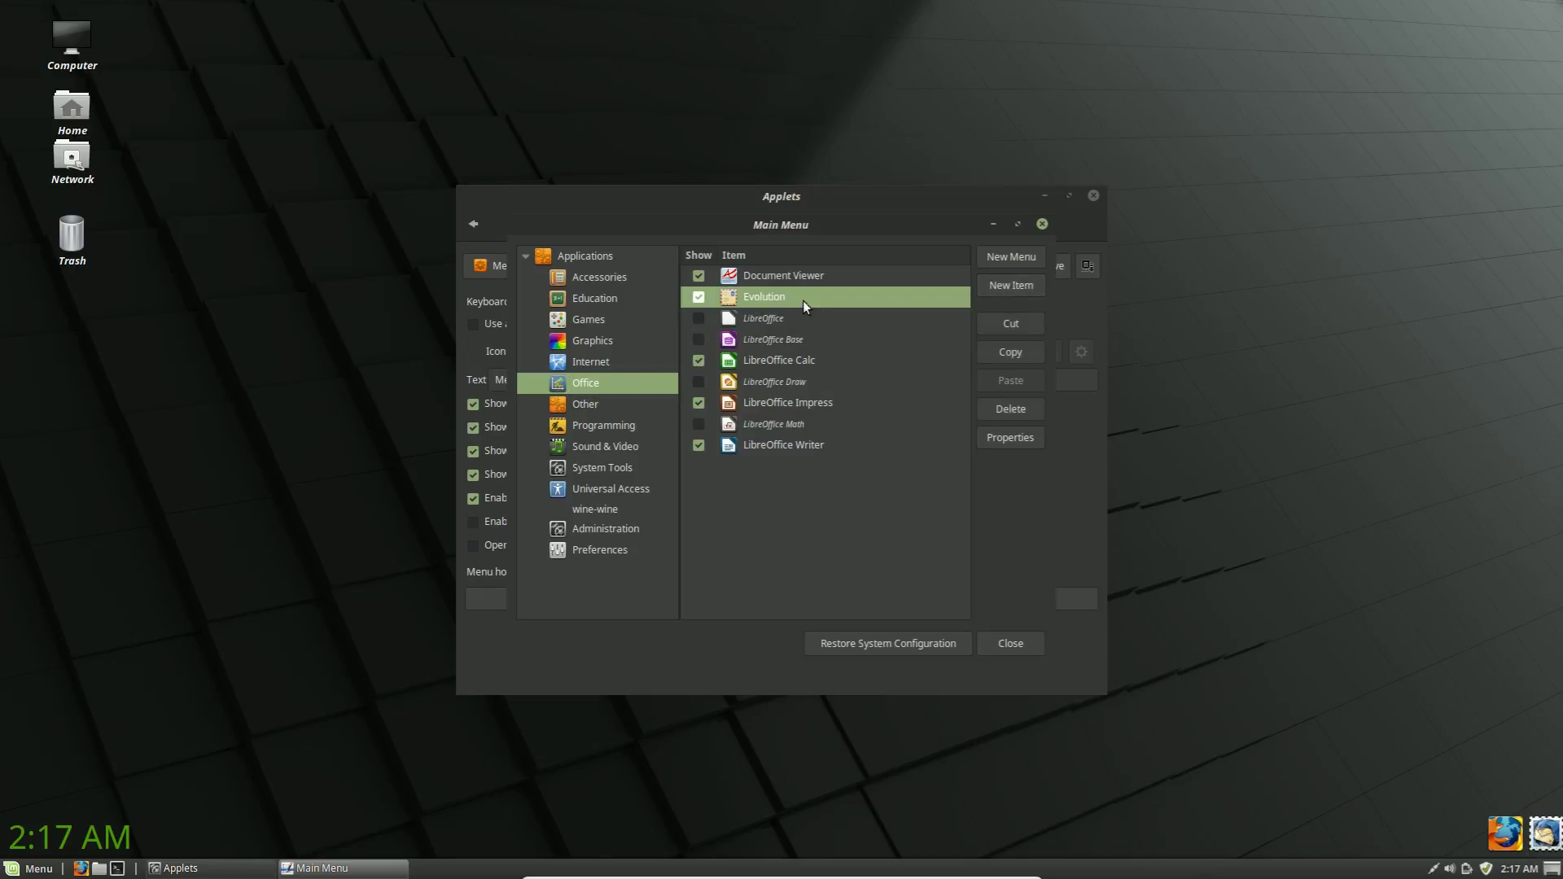
click(1021, 326)
click(597, 362)
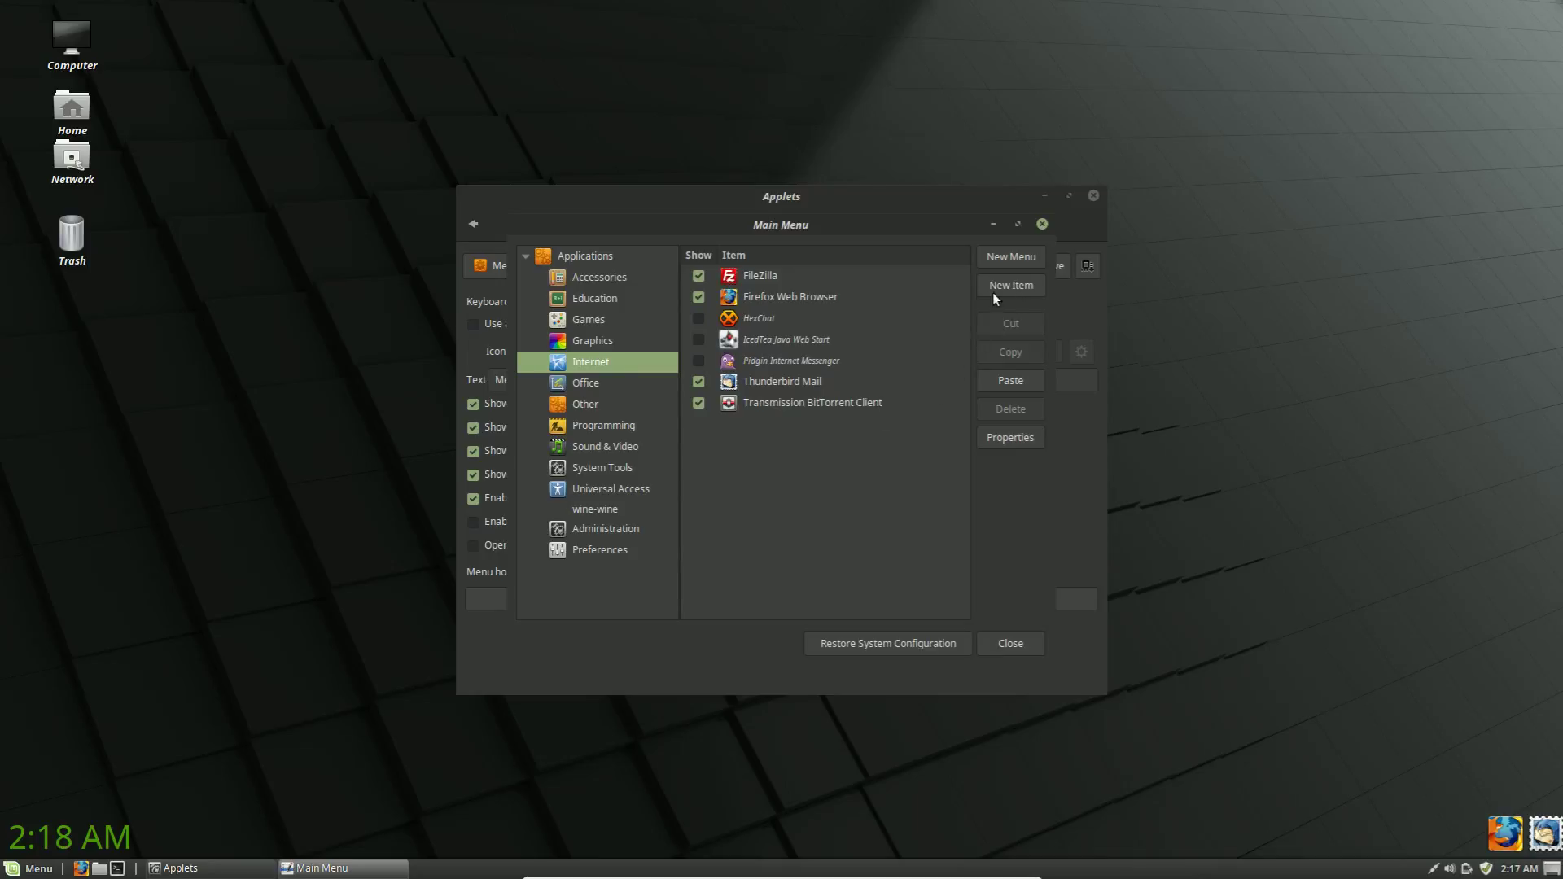
click(1006, 380)
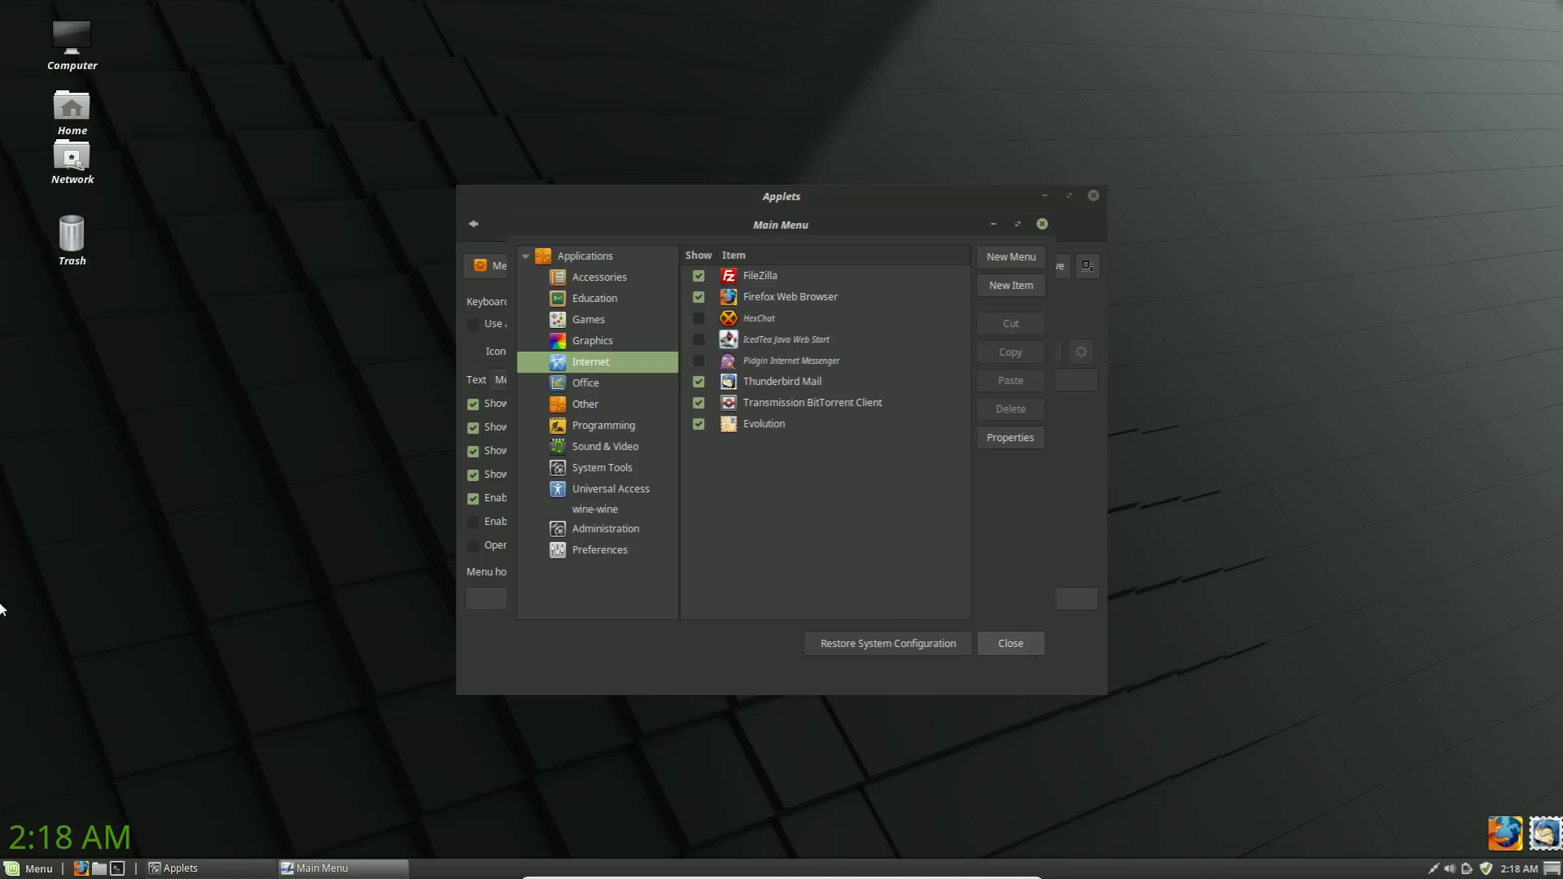
Check the Office and Internet categories of the application menu for the Evolution entry.
key(super)
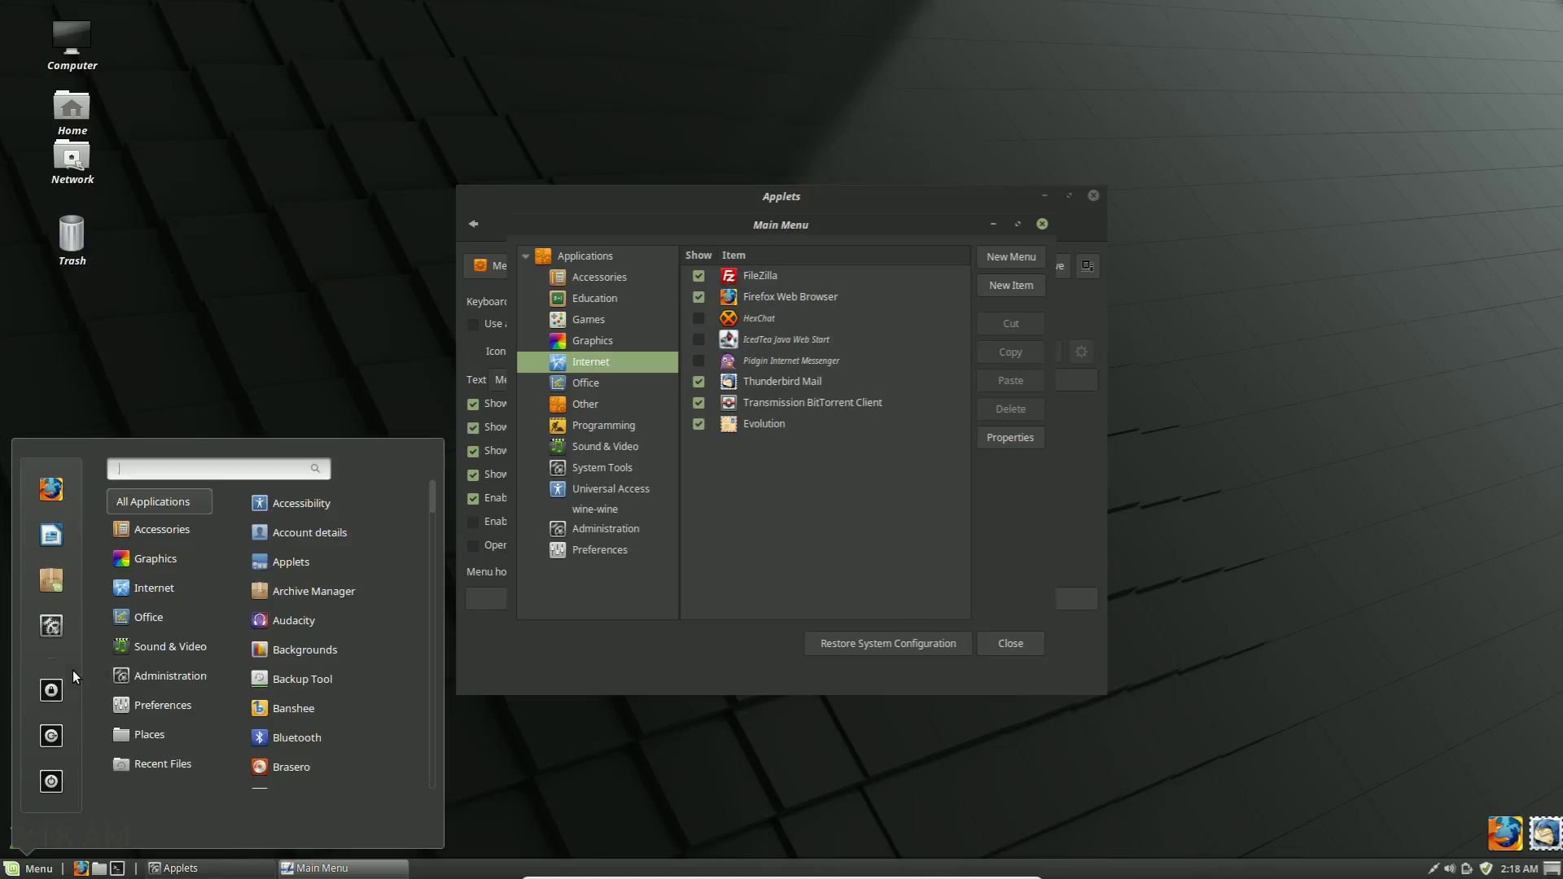
mouse_move(151, 615)
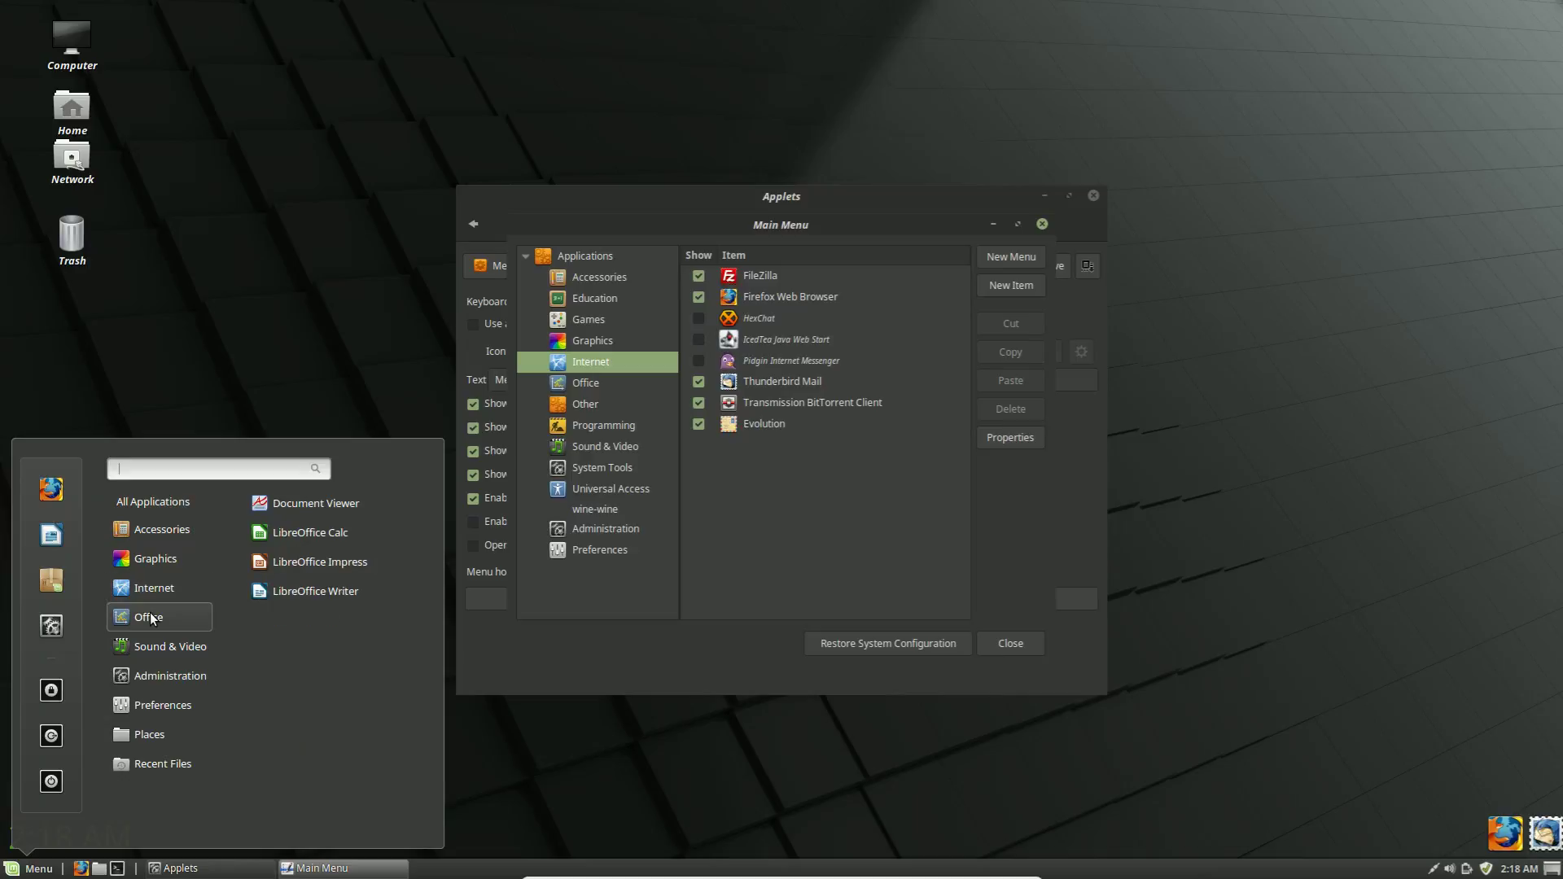
mouse_move(150, 588)
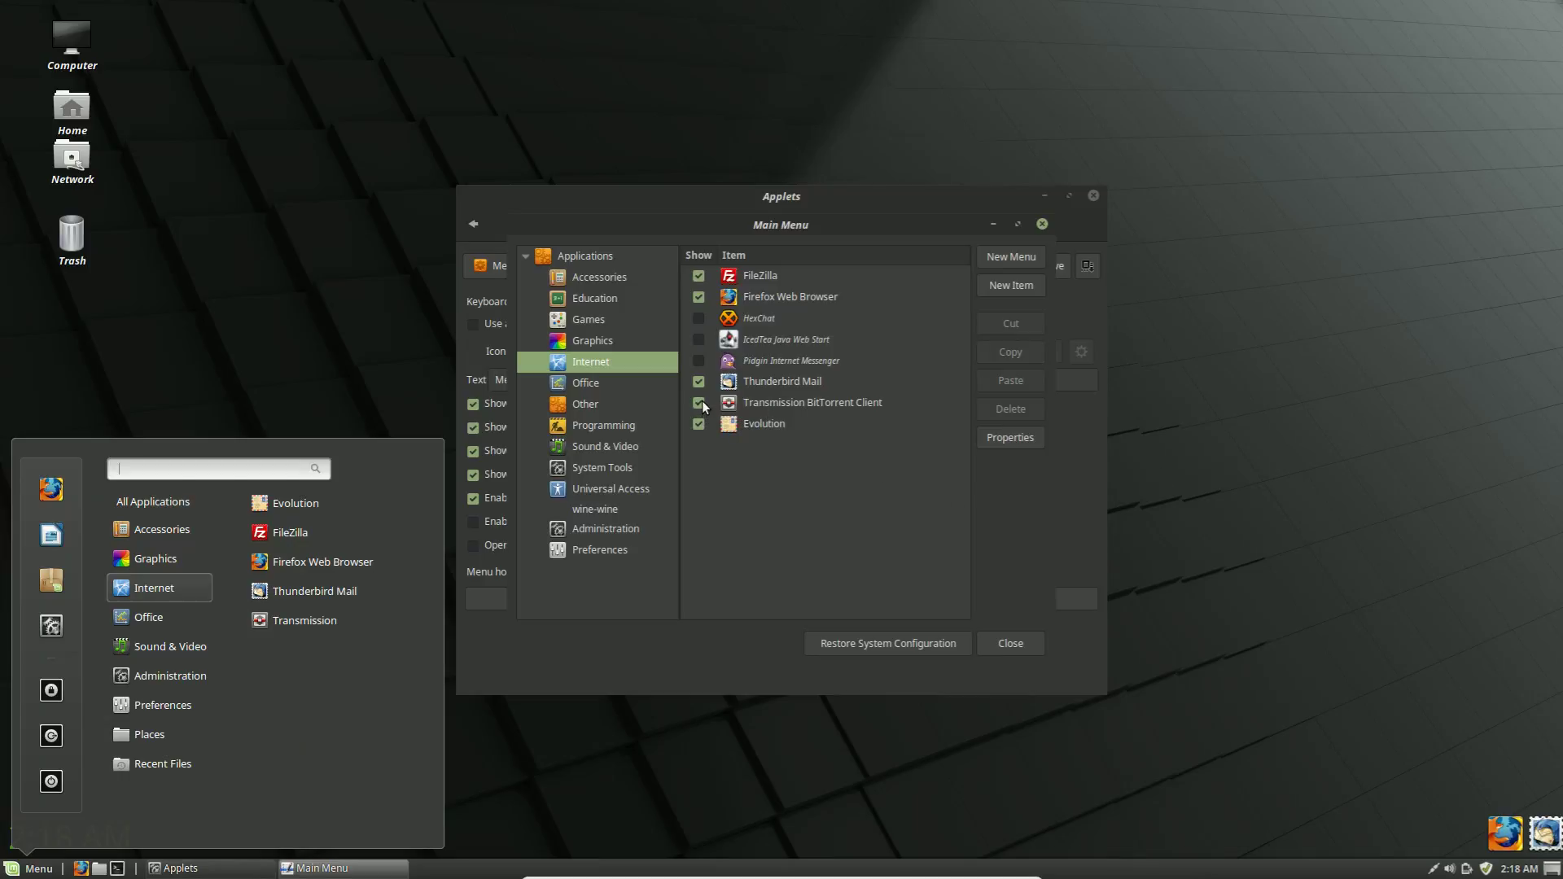
click(760, 452)
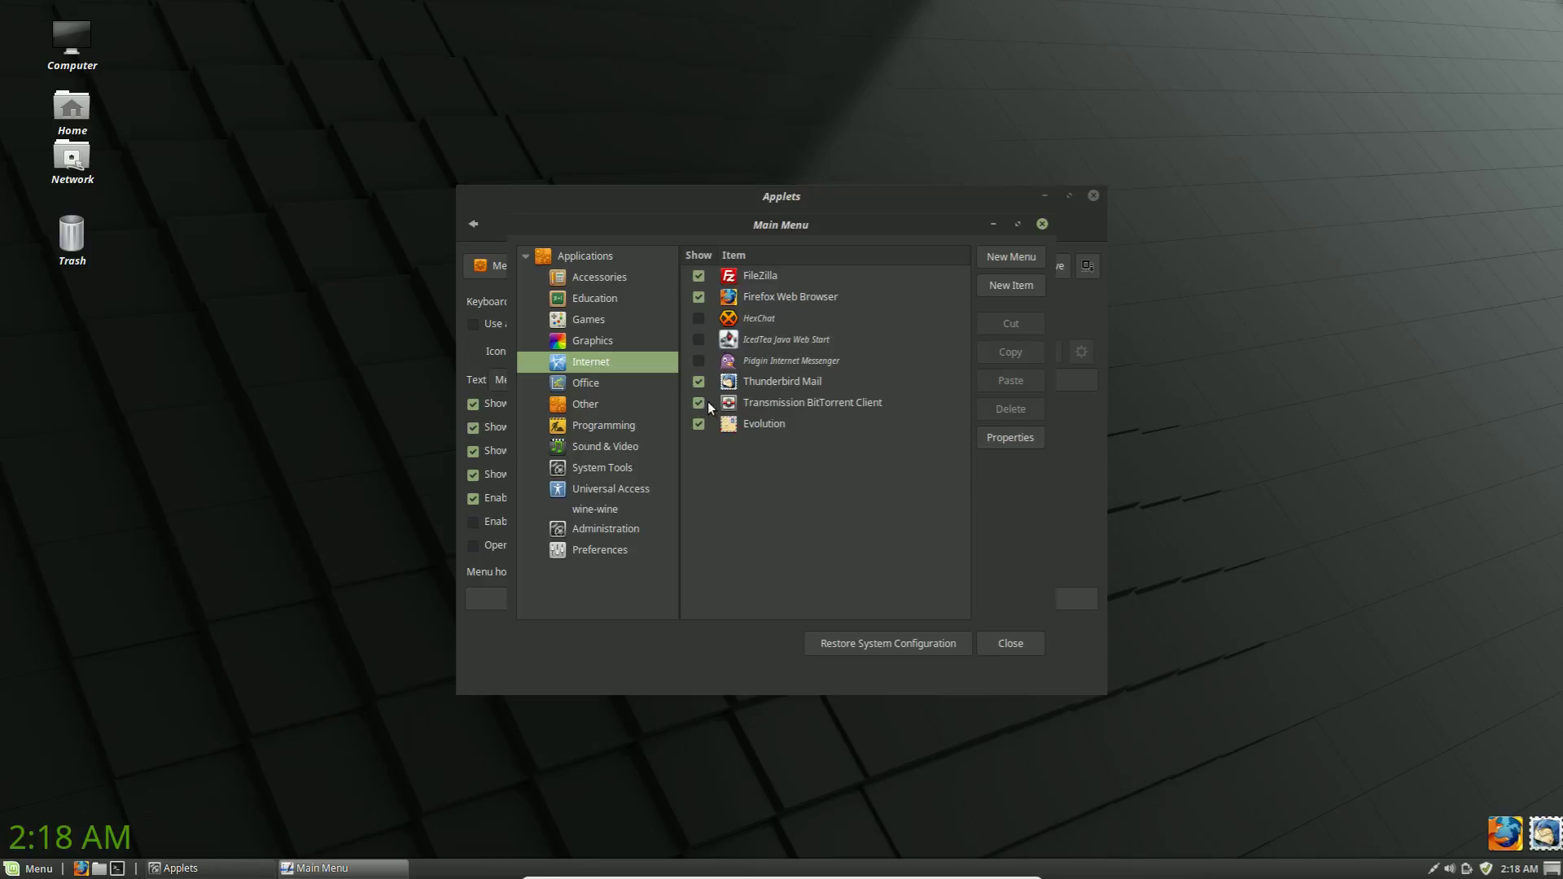
Hide Transmission BitTorrent Client from the Internet category, and close the menu editor and the applet settings.
click(770, 402)
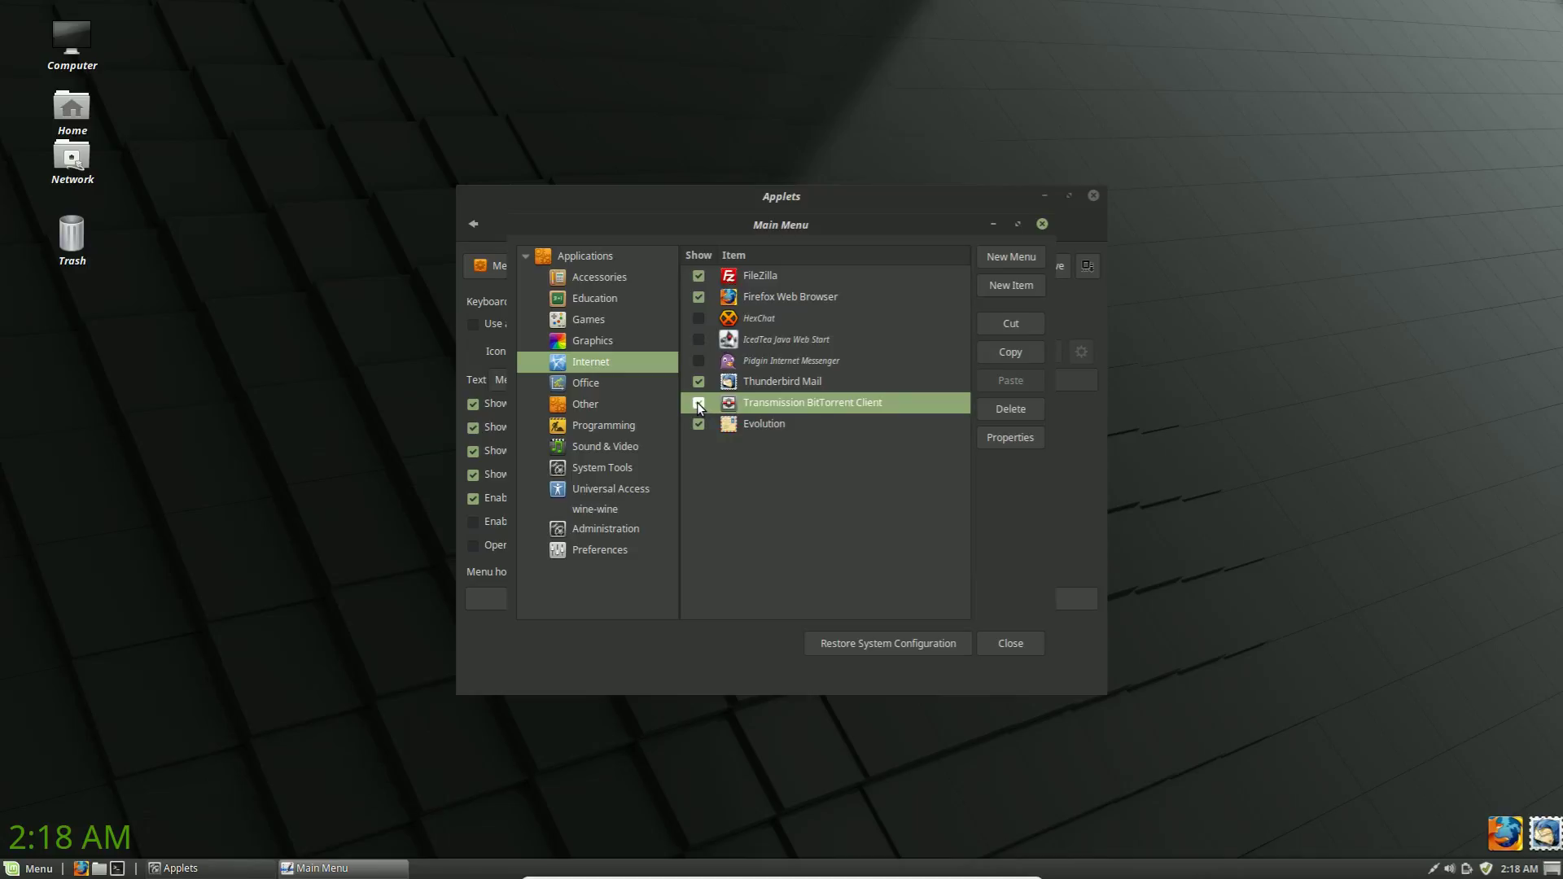
click(696, 402)
click(1008, 642)
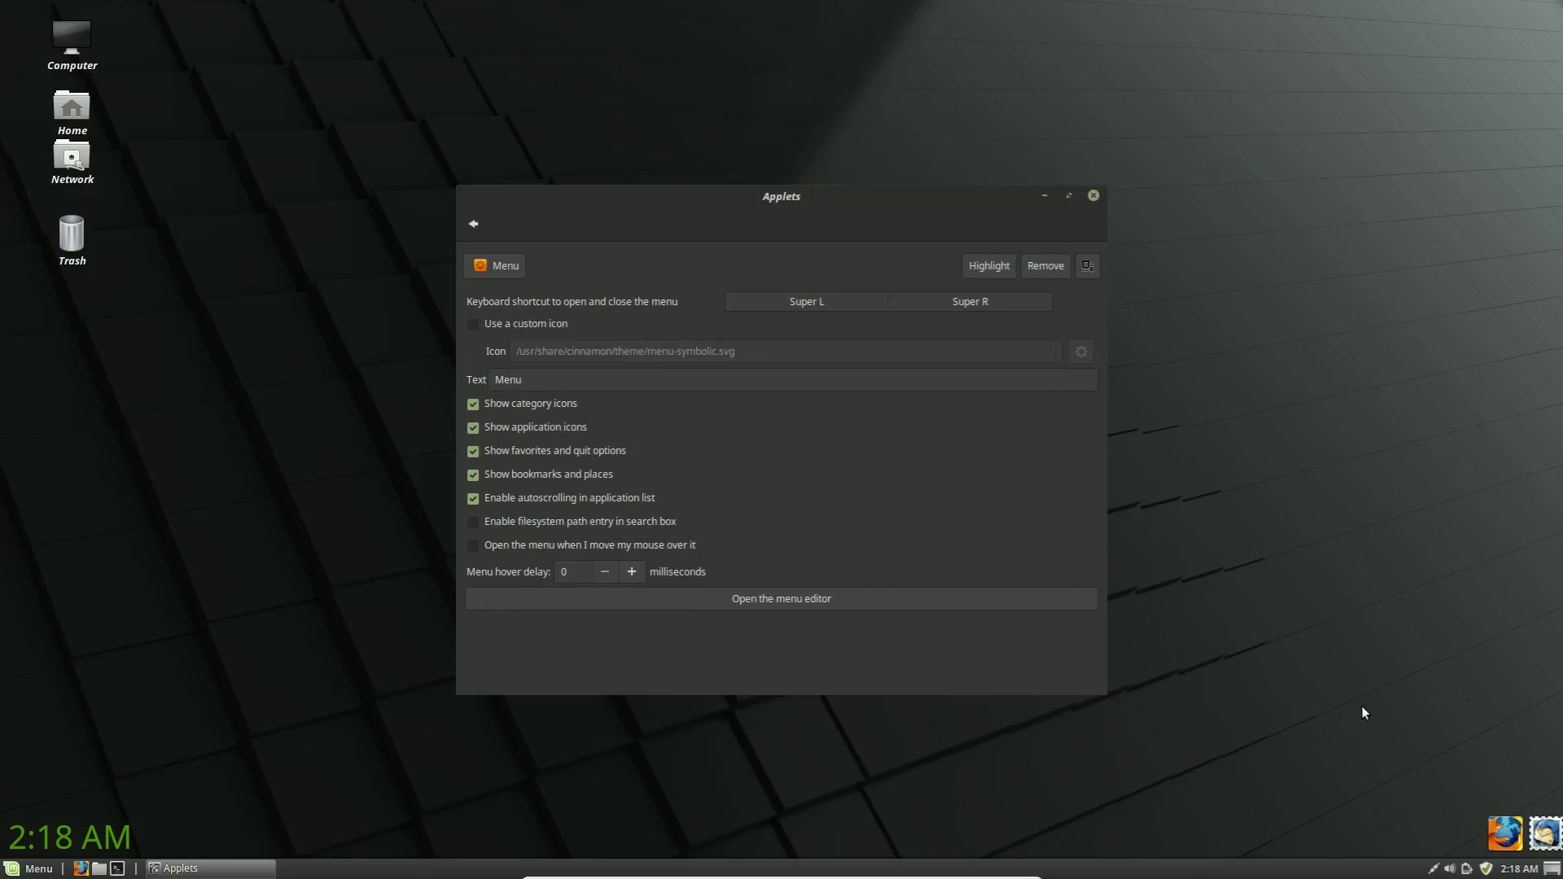
click(1092, 195)
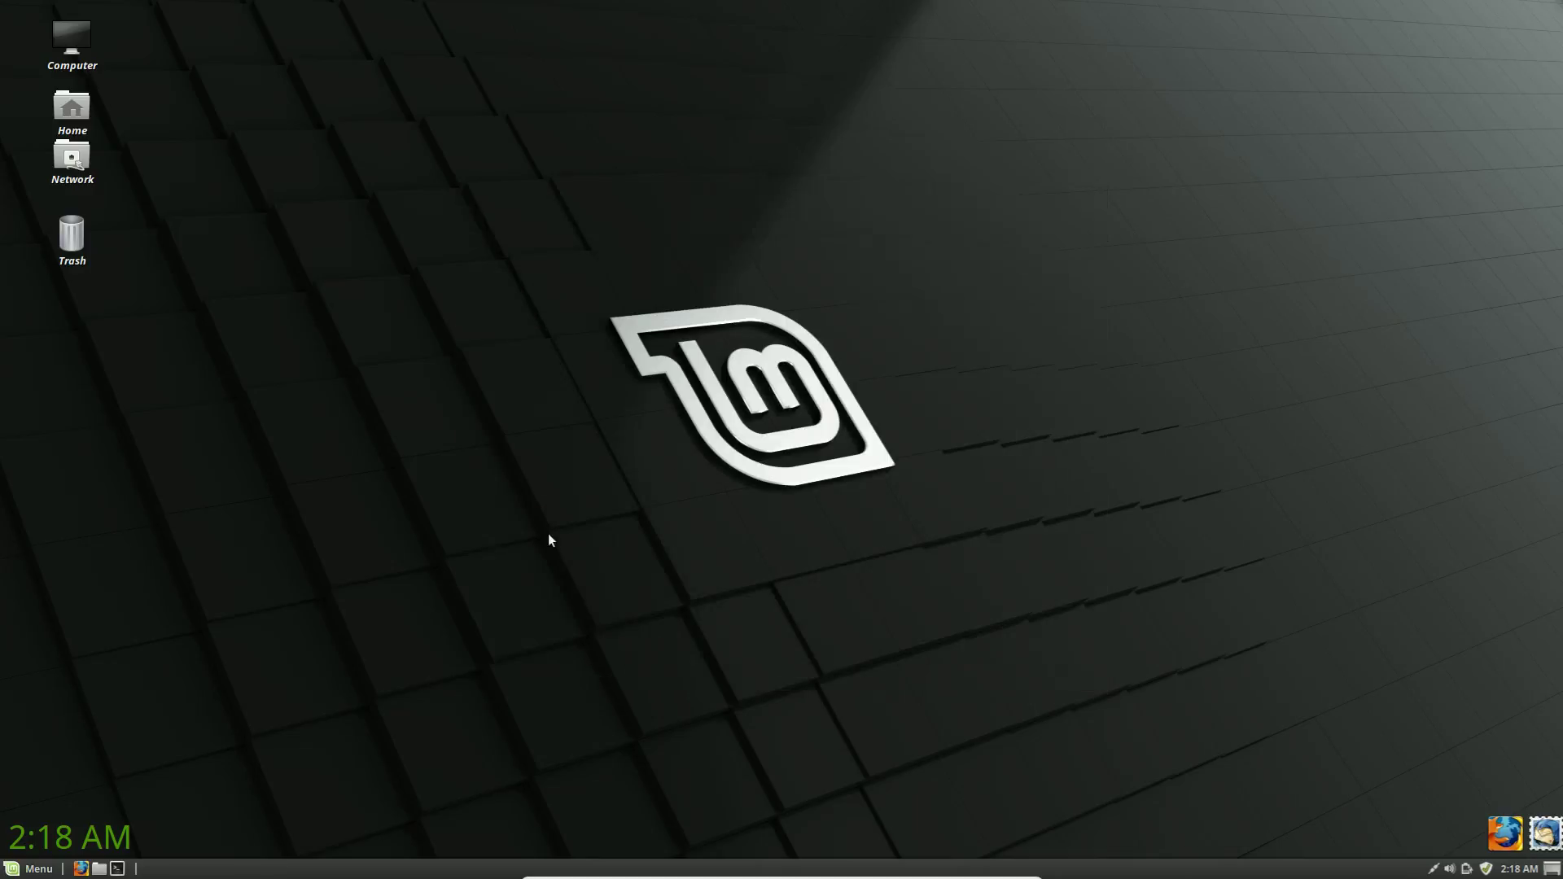
Launch the Software Manager from the menu favorites and authorize it with the administrator password.
click(32, 868)
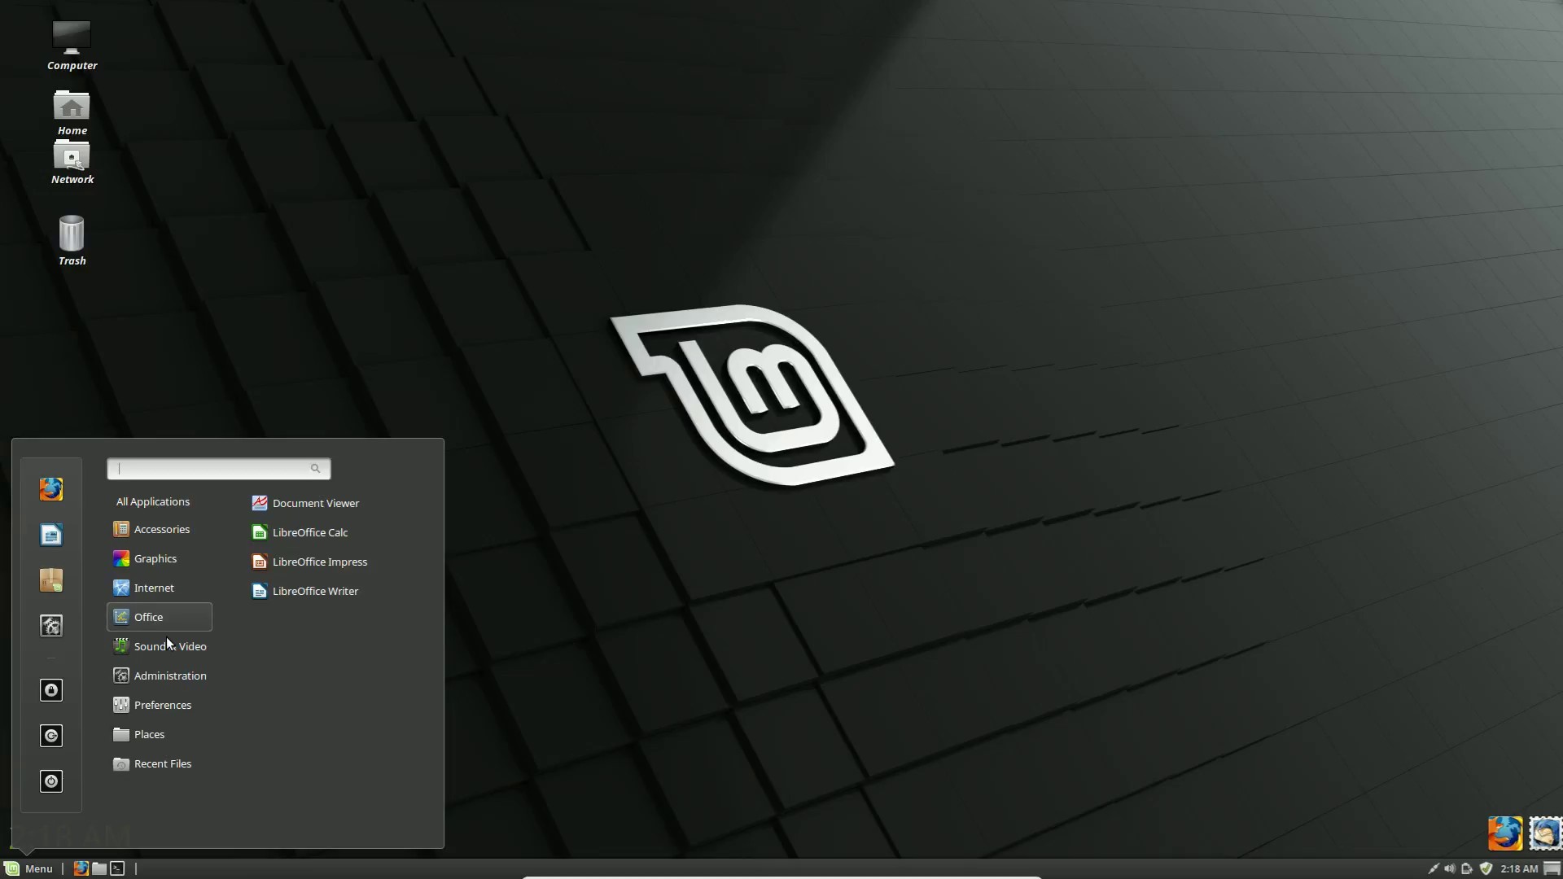
click(57, 583)
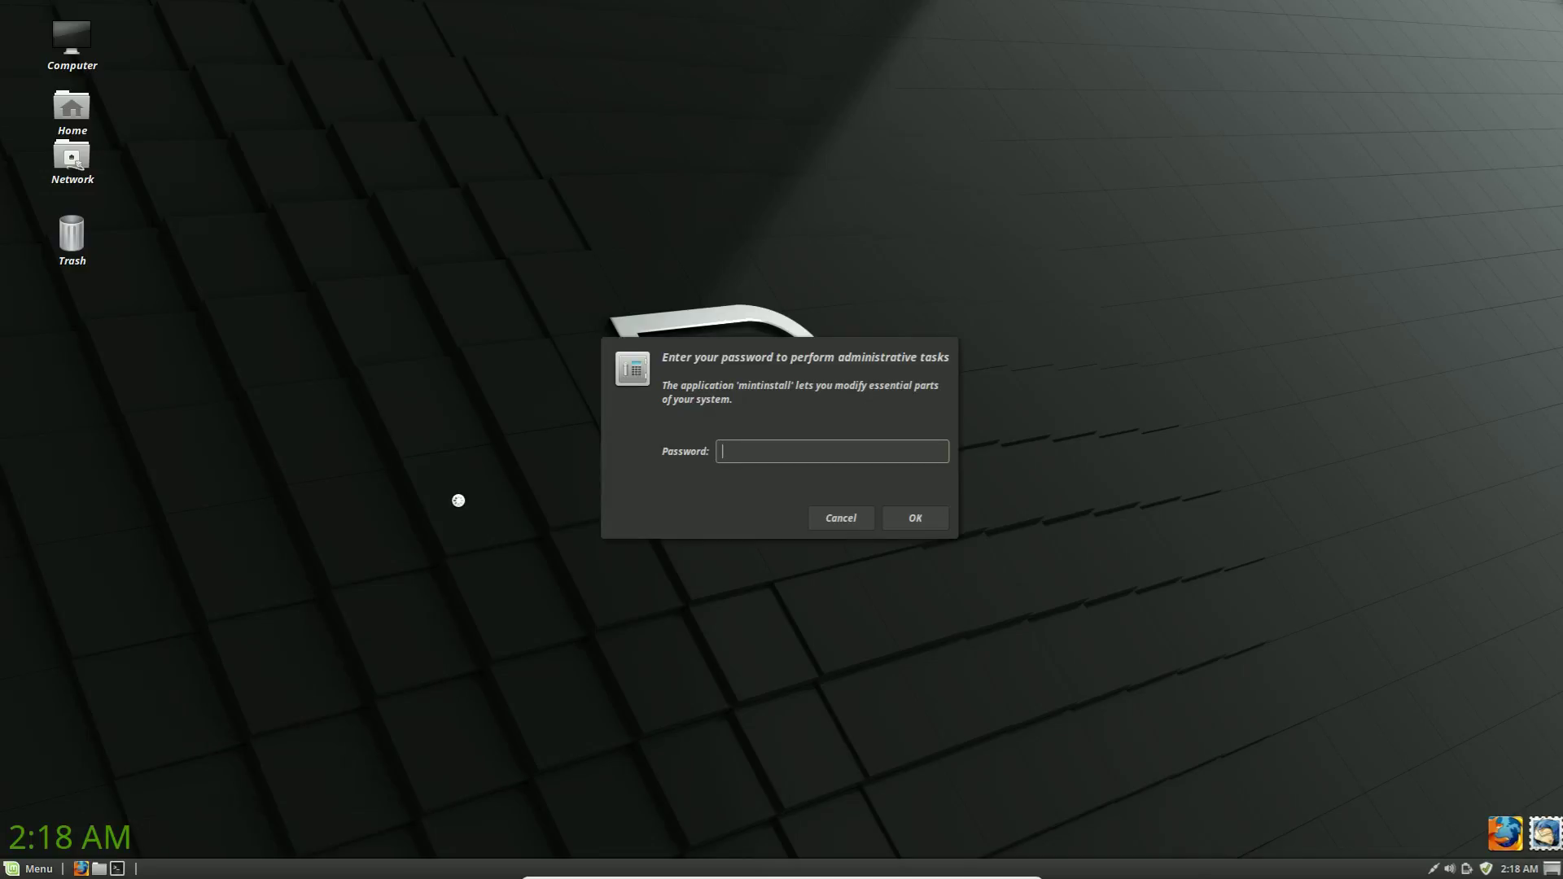
text(*********)
key(Return)
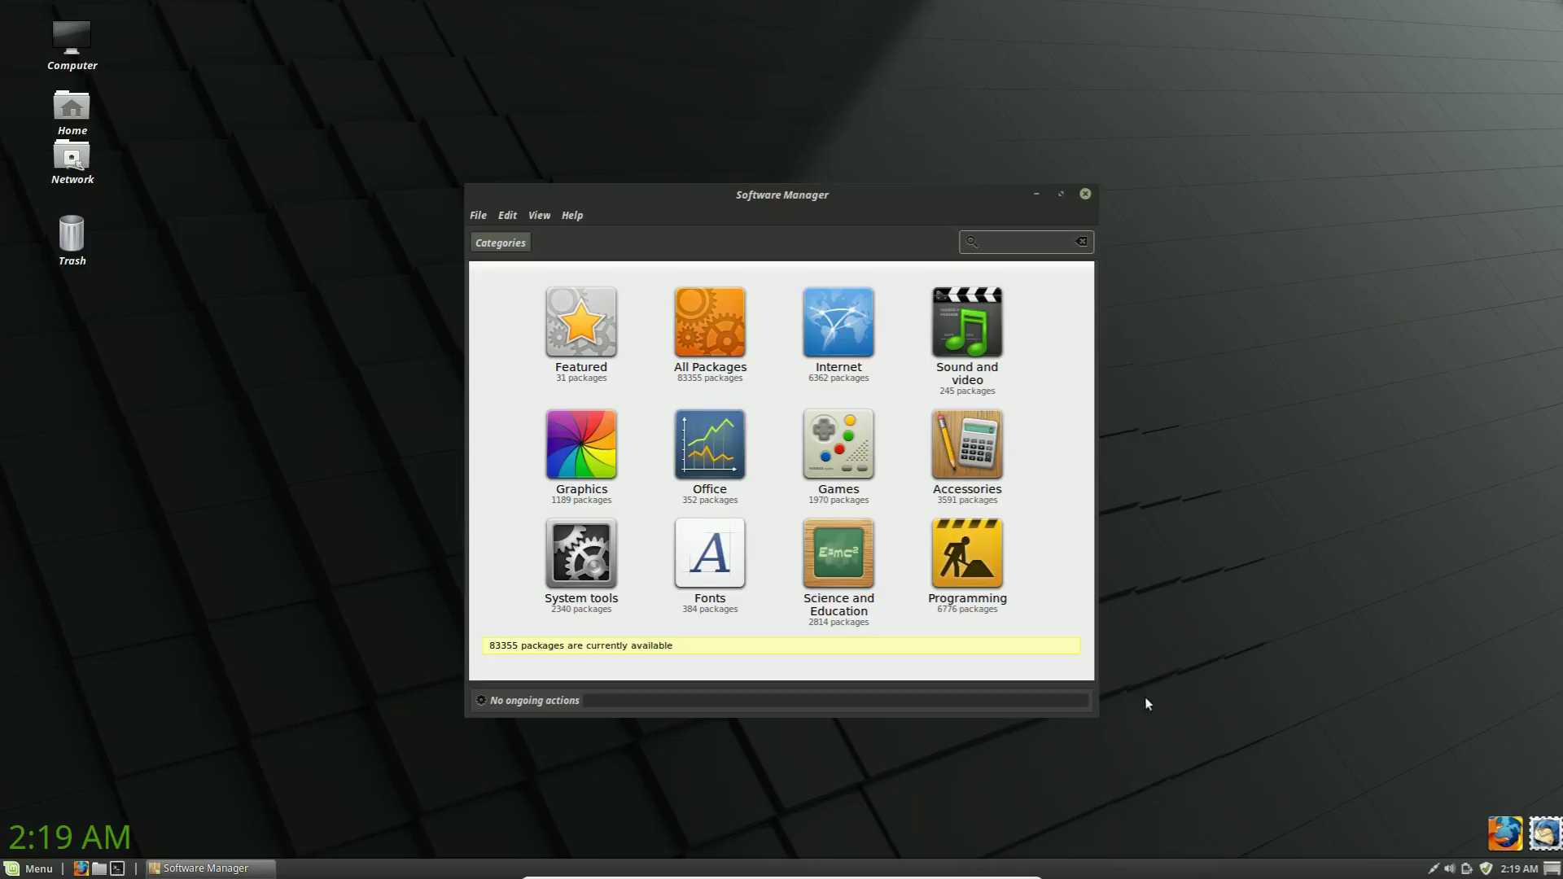
Search for "bluefish", install the Bluefish text editor and close the Software Manager.
text(bluefish)
key(Return)
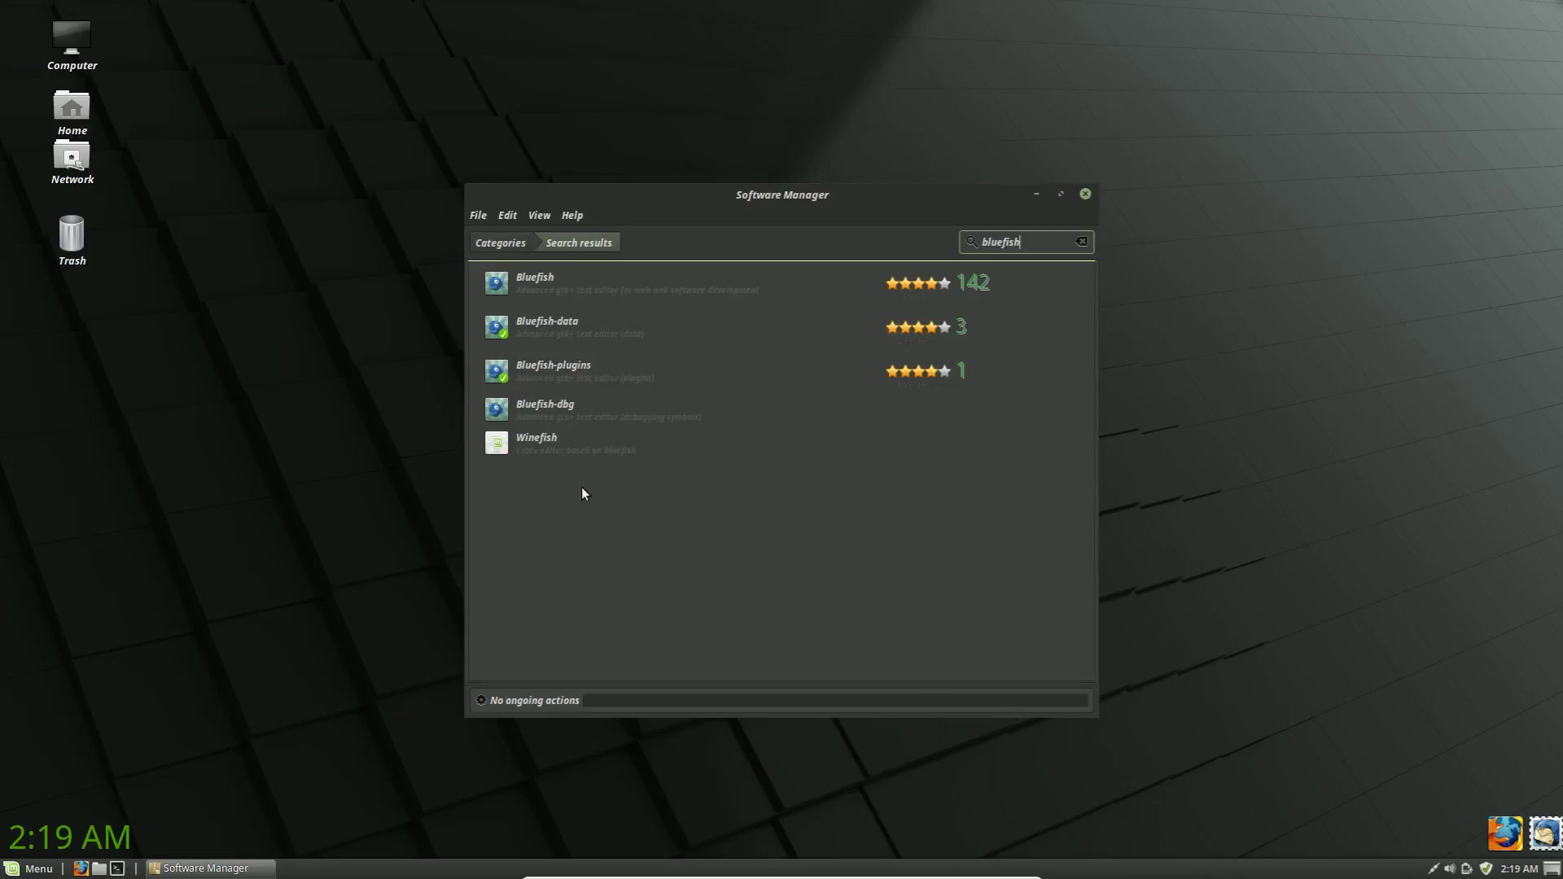
click(640, 298)
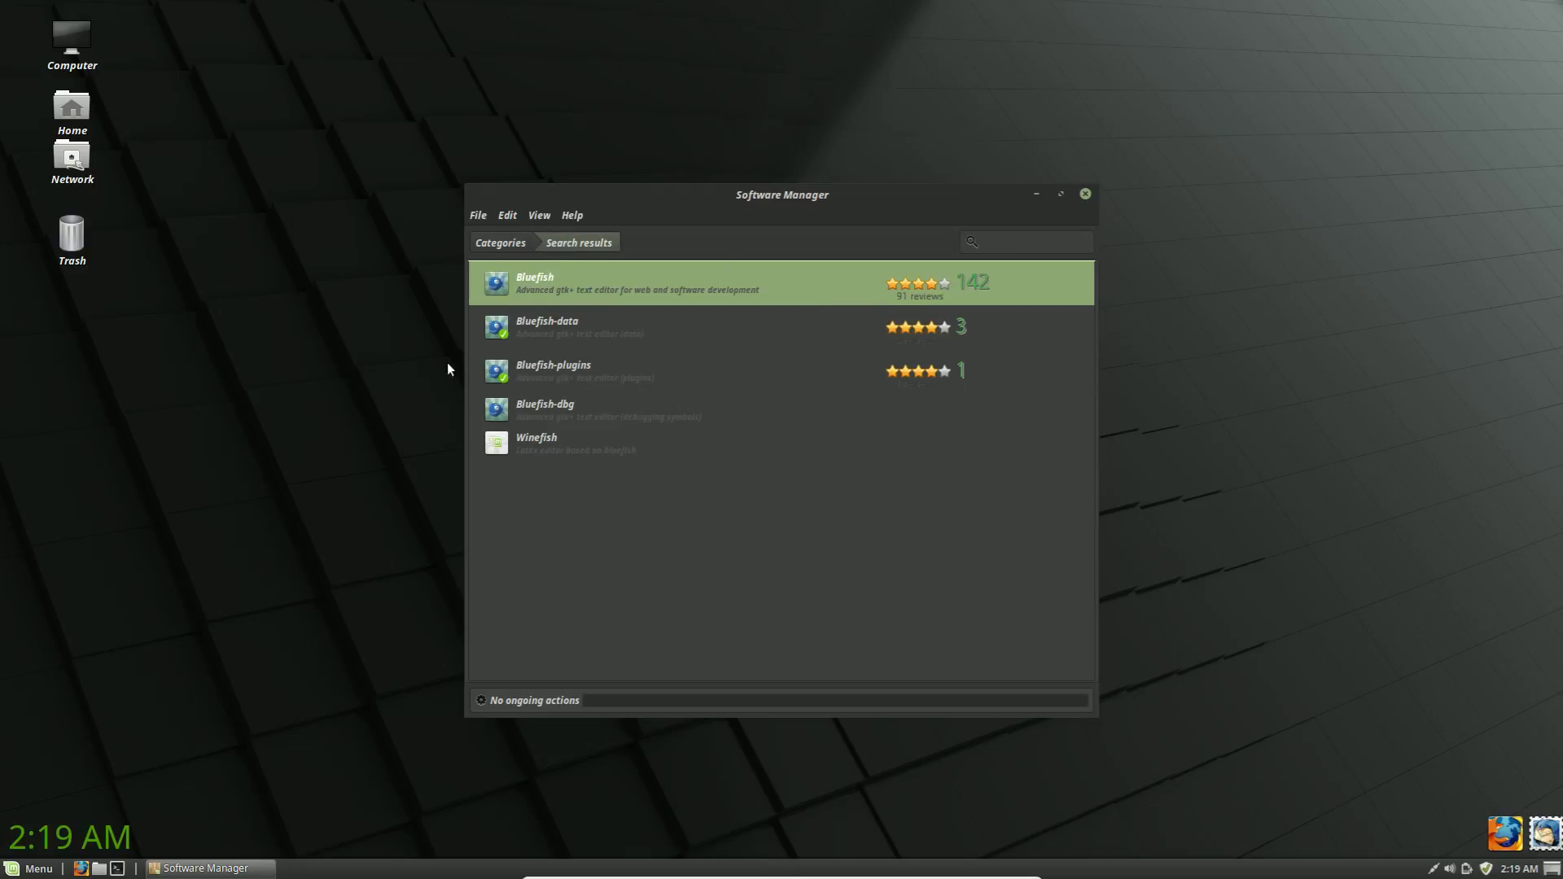
key(Return)
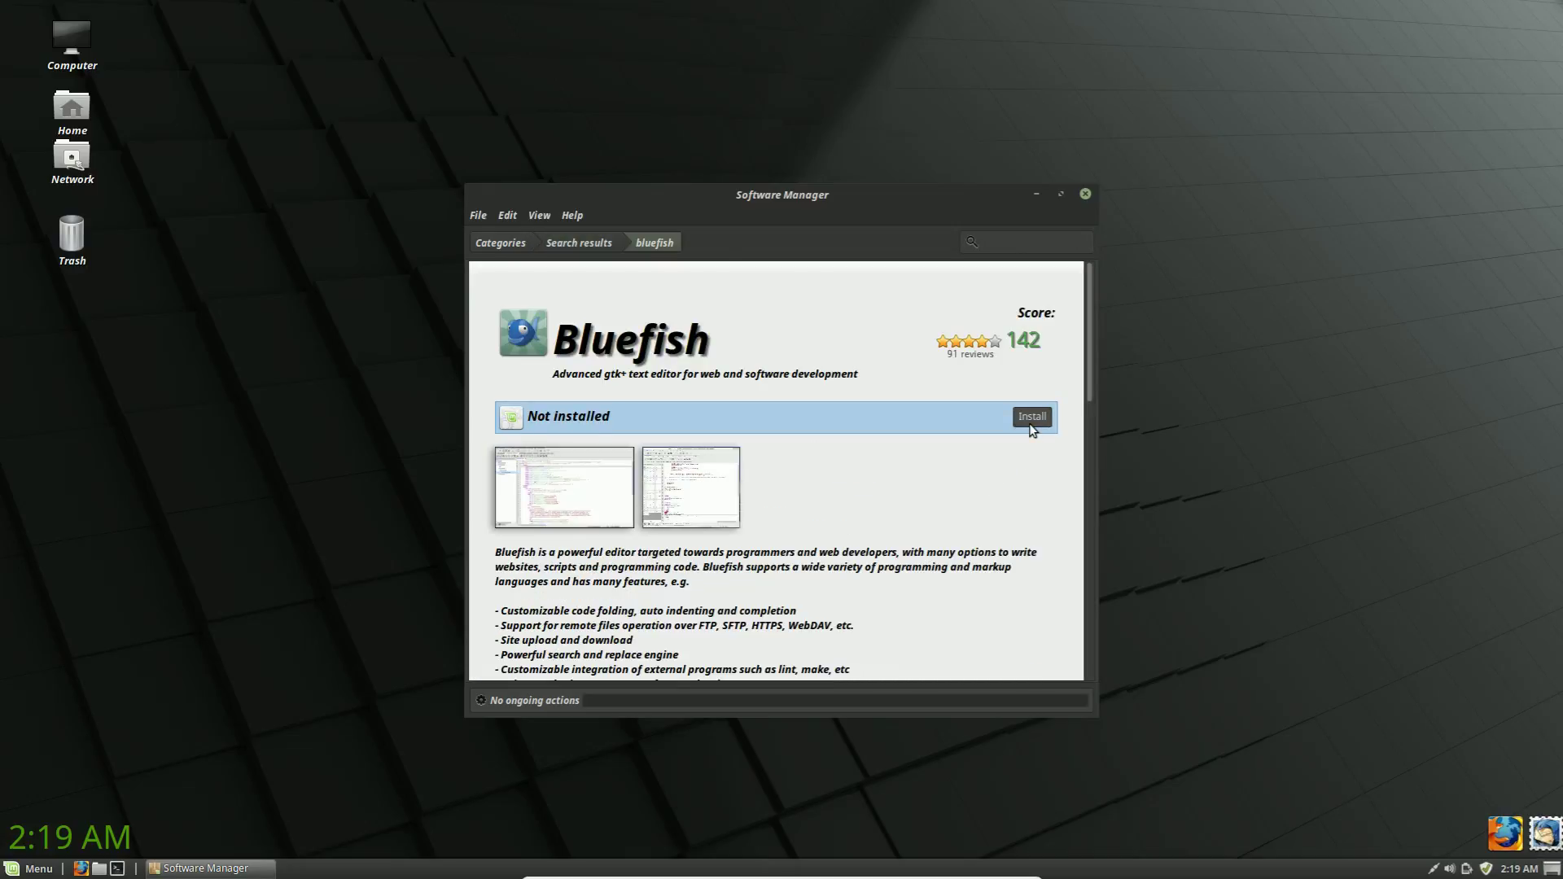
click(1031, 421)
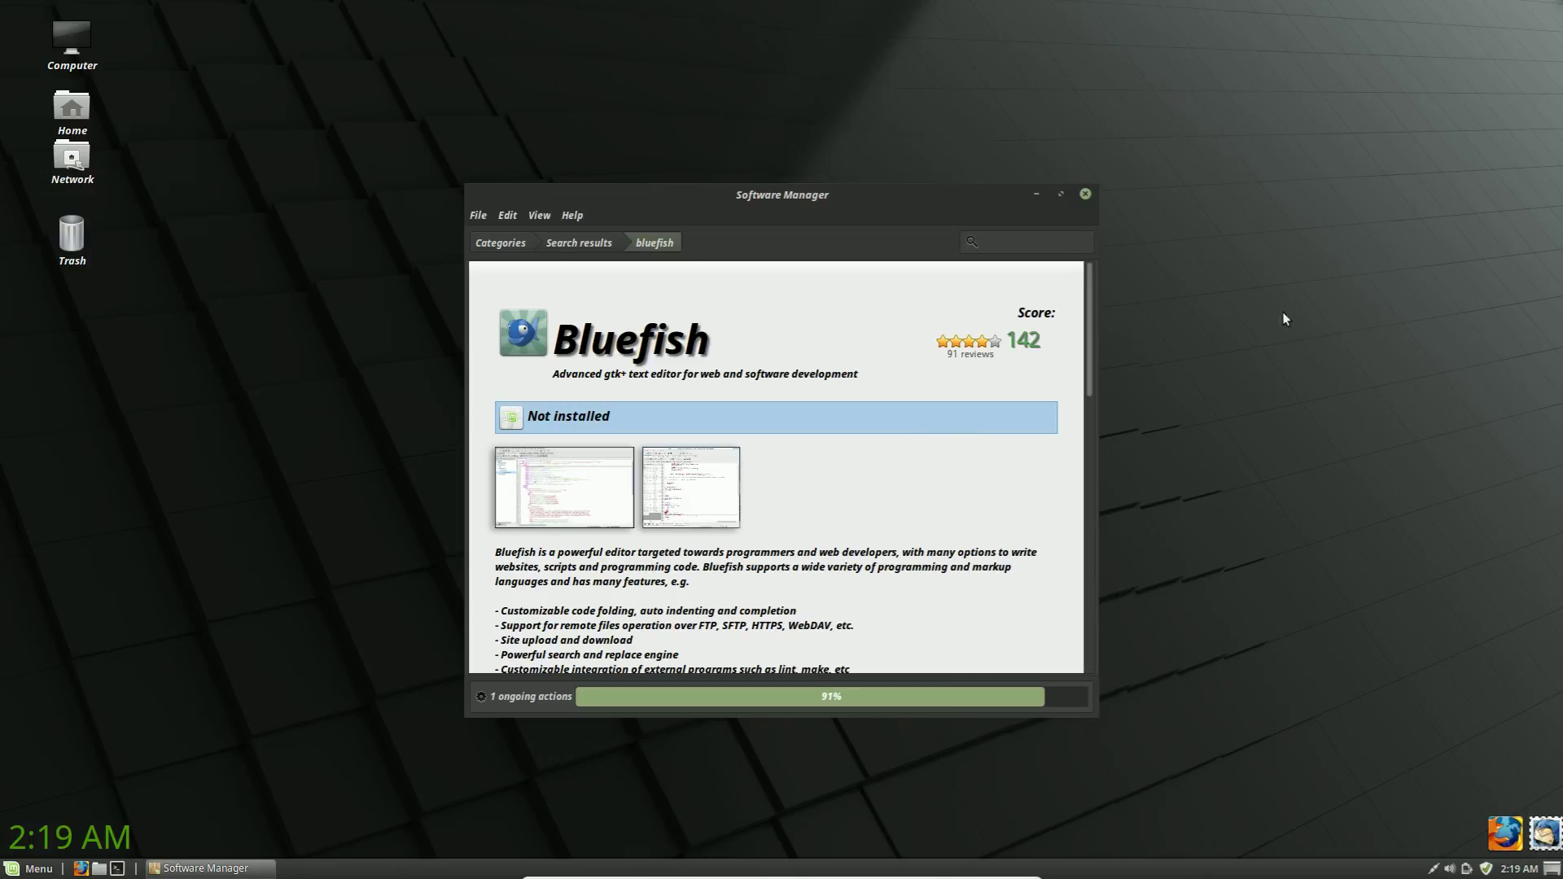
click(1086, 194)
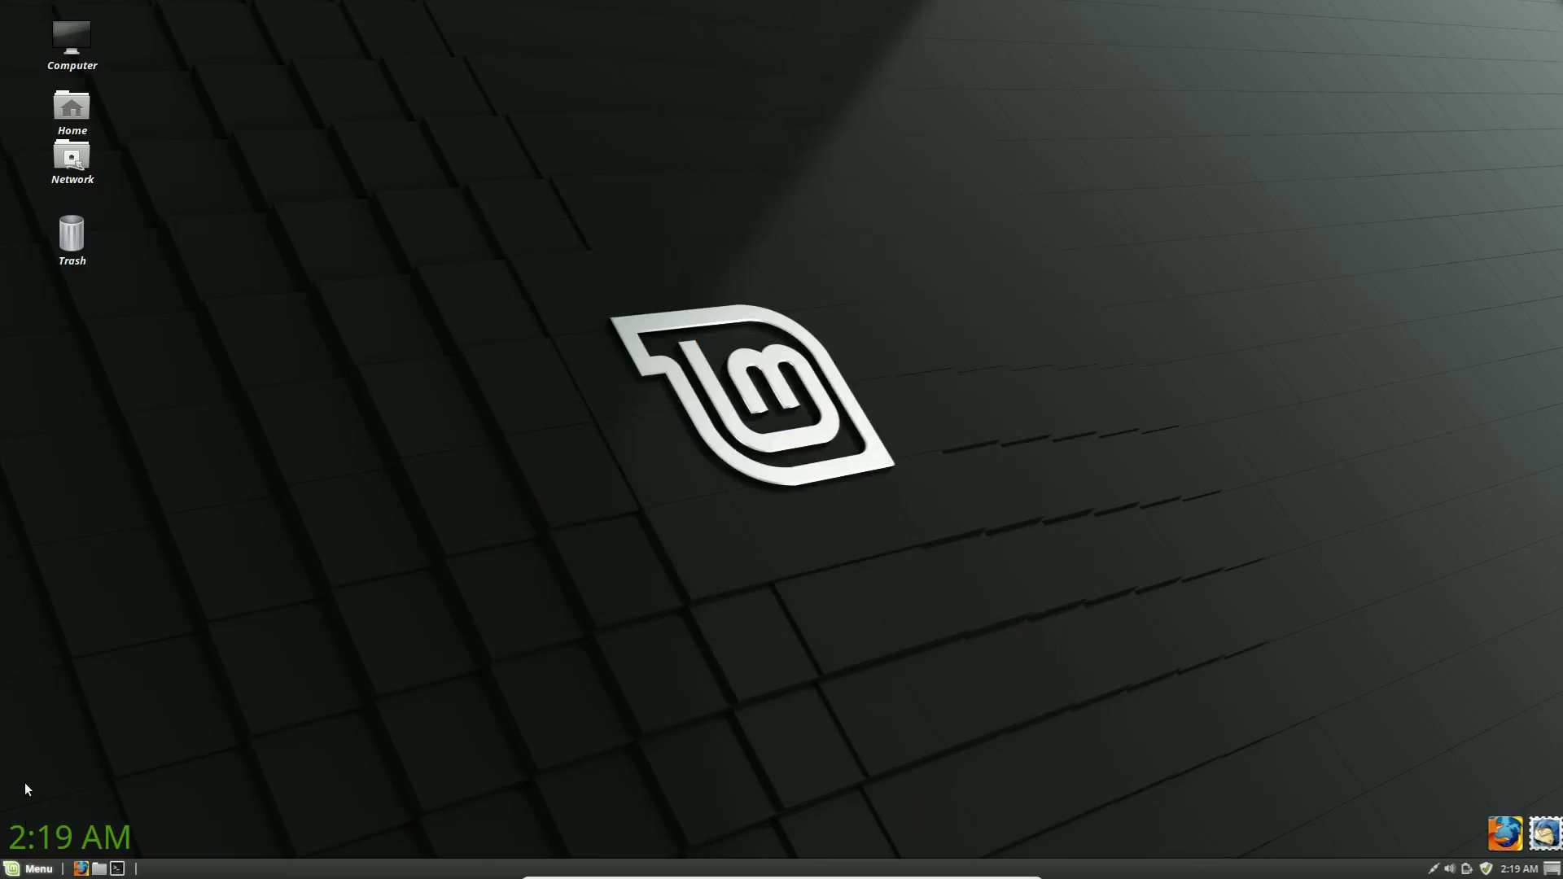
Check the Programming category of the application menu for the Bluefish Editor entry.
key(super)
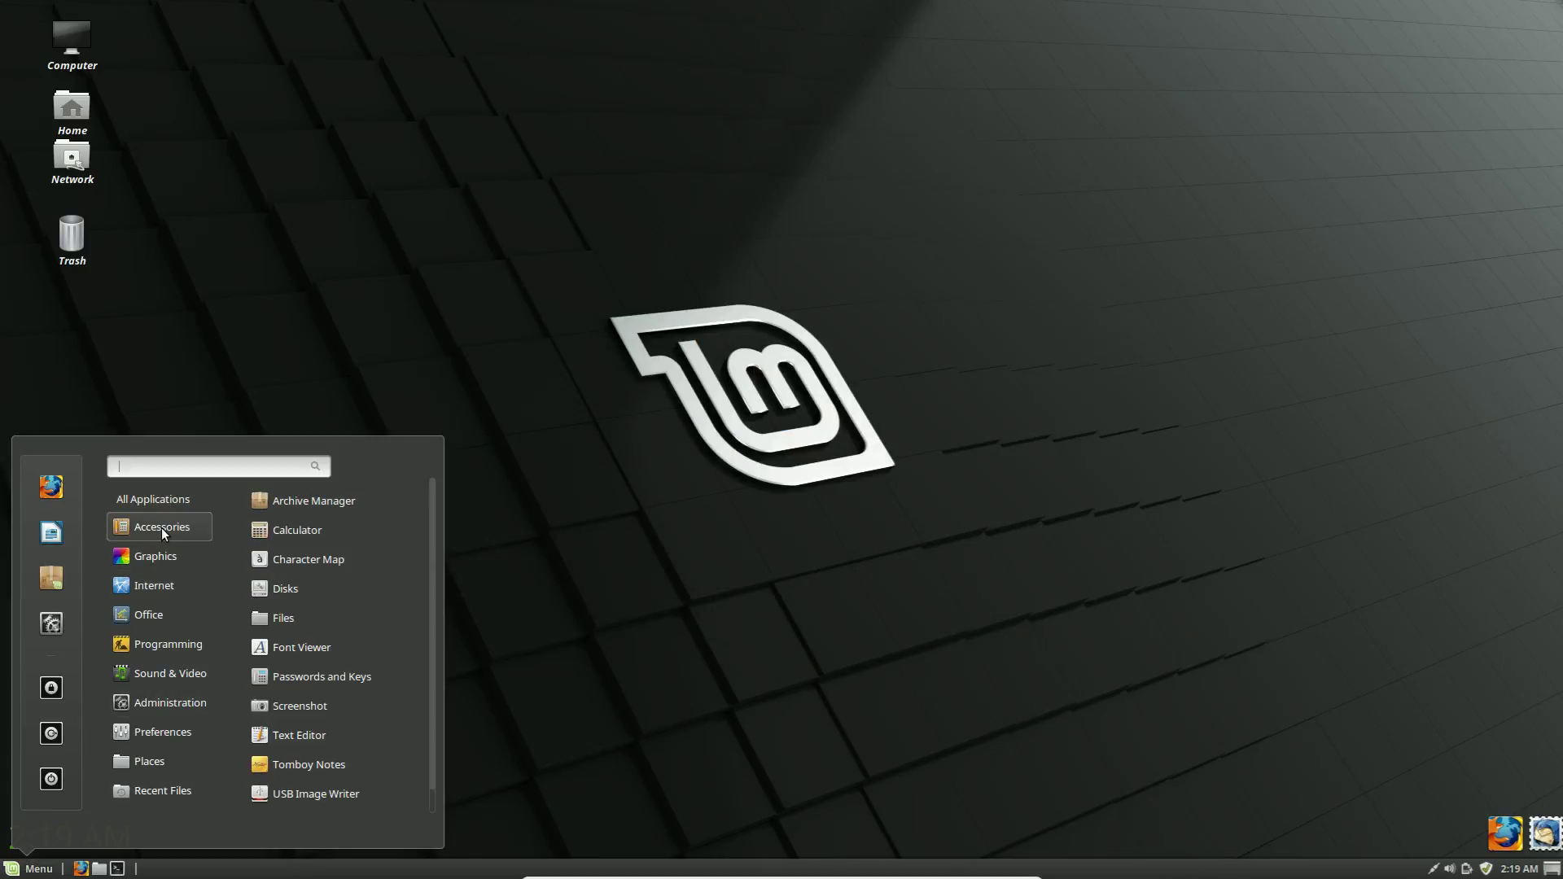
mouse_move(161, 647)
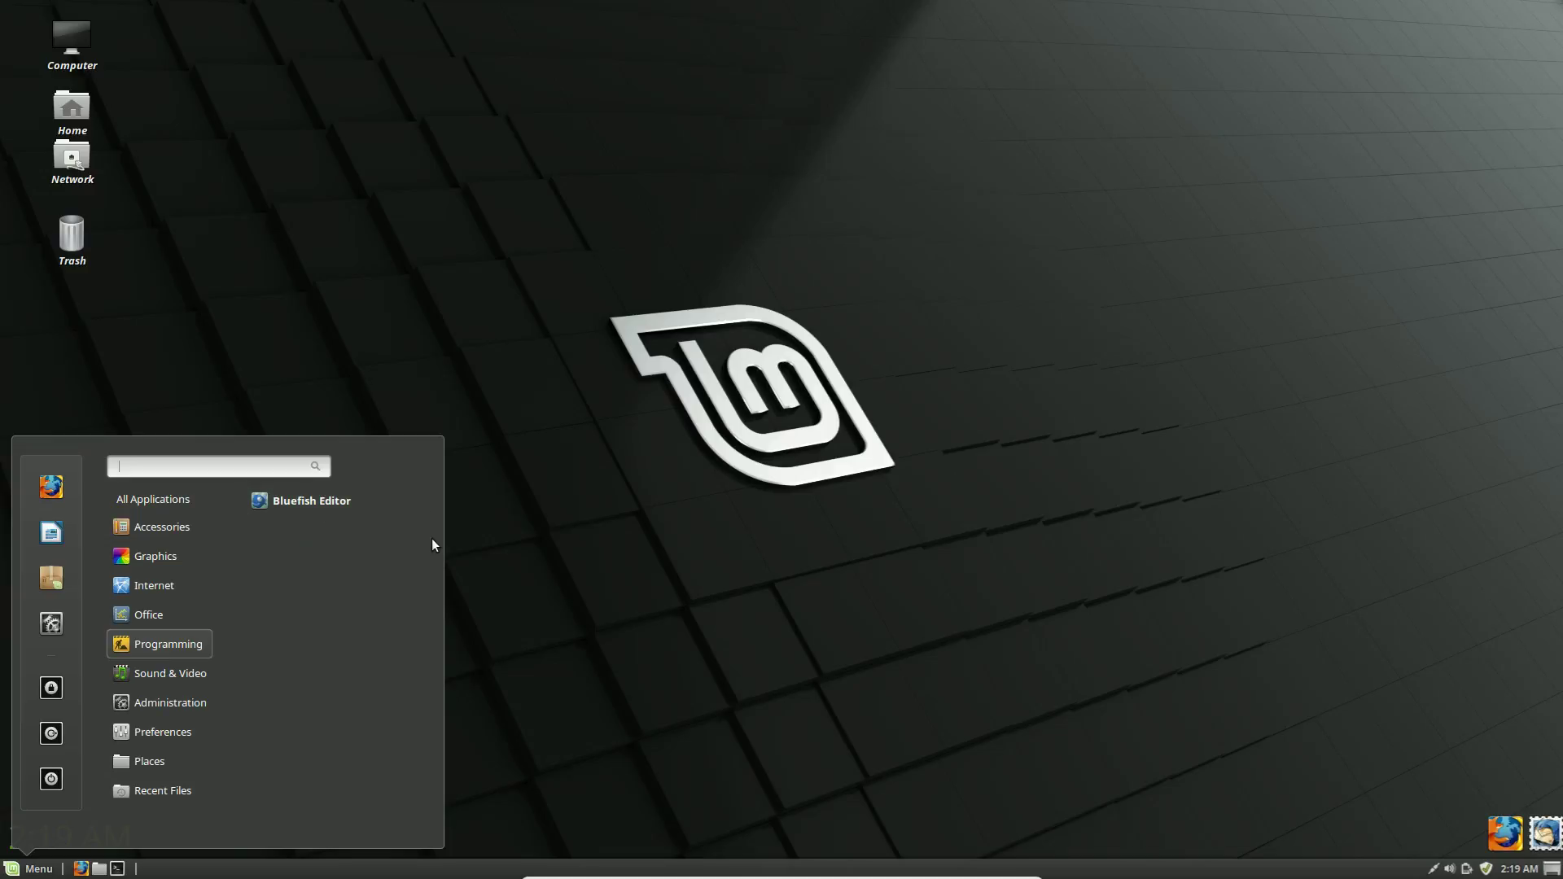
click(573, 560)
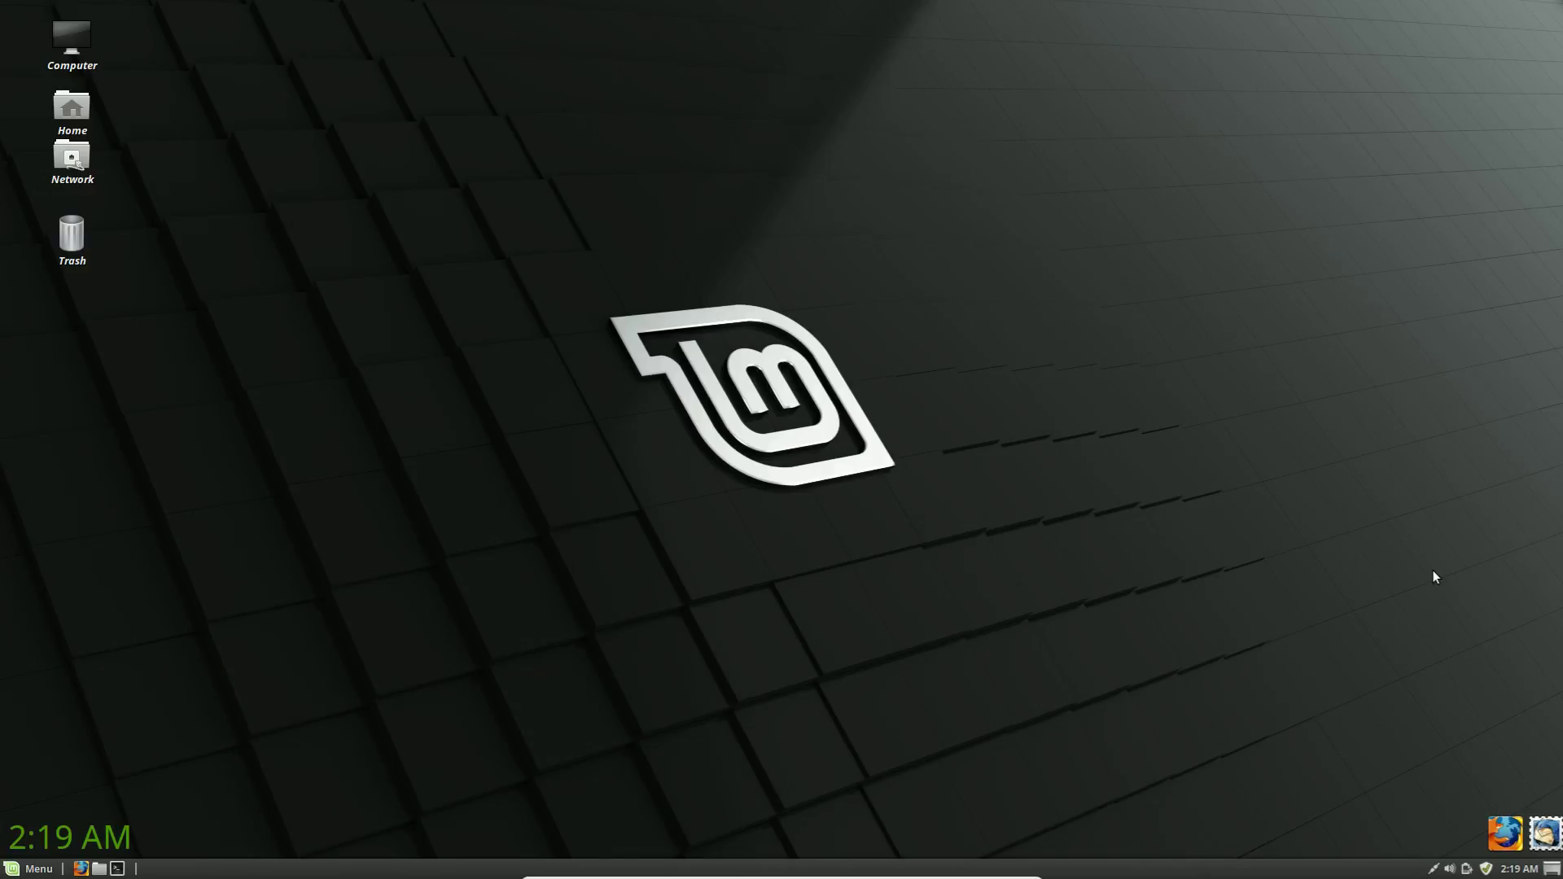